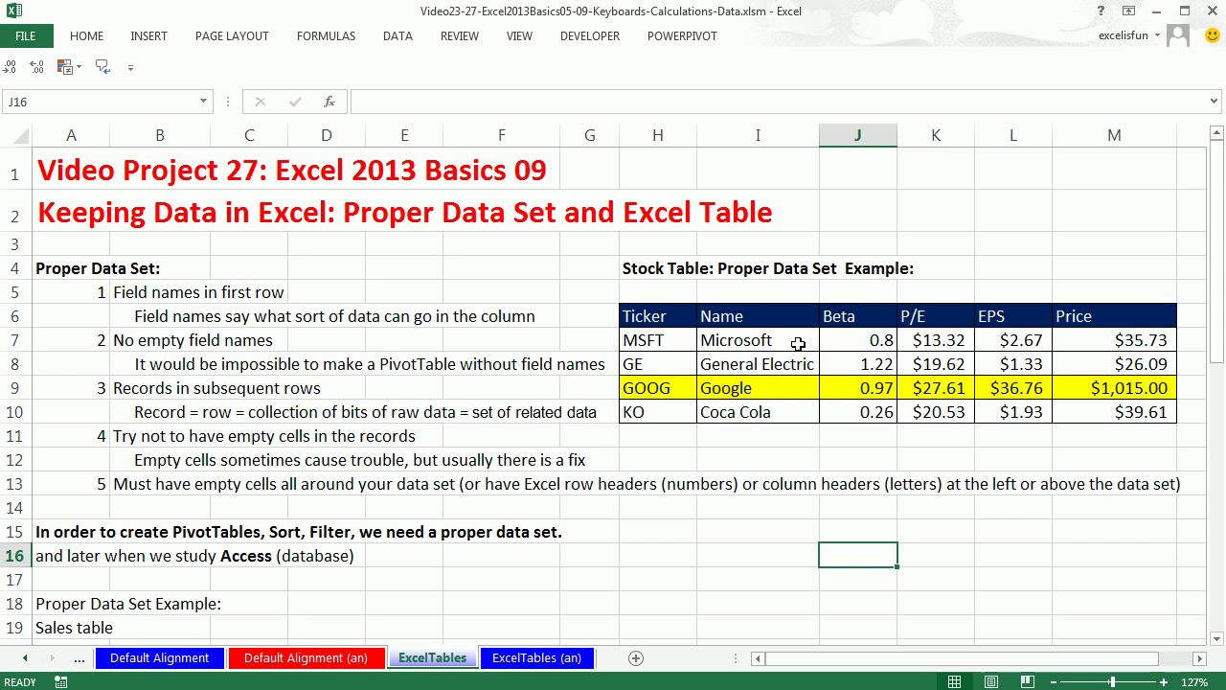
- Point out the stock table's field names (Ticker, Name, P/E, EPS, Price) and the Microsoft record
{"action": "left_click_drag", "start_coordinate": [657, 316], "coordinate": [706, 317]}
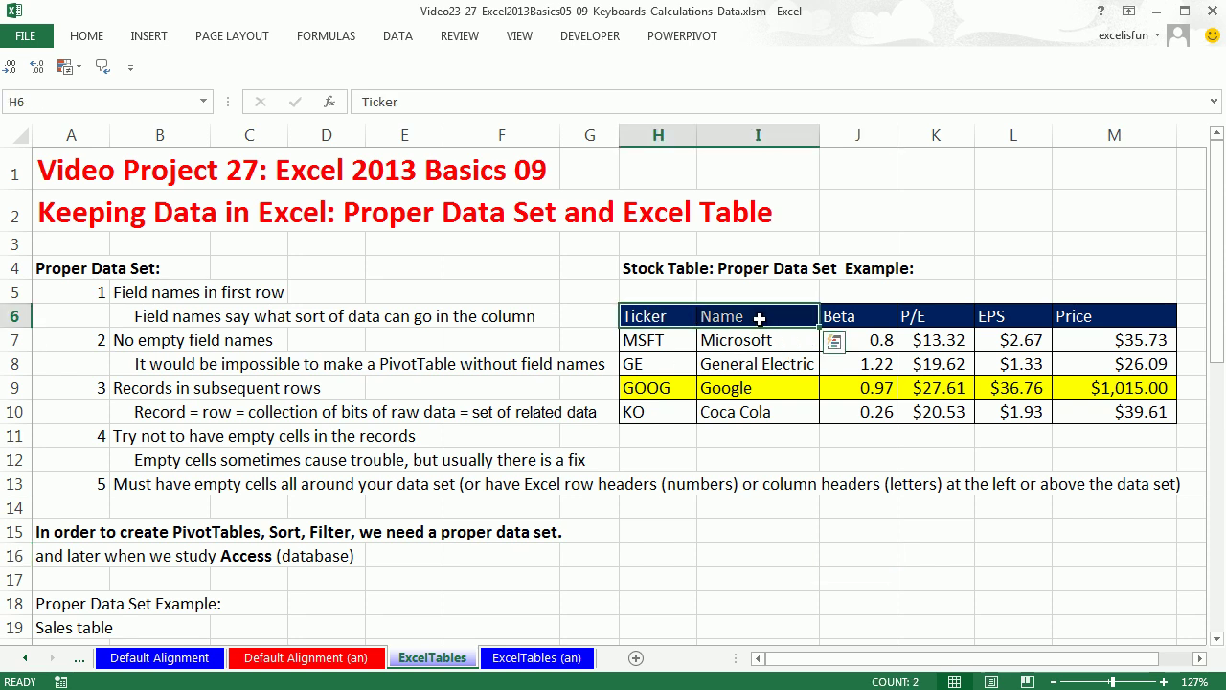
{"action": "left_click", "coordinate": [843, 319]}
{"action": "left_click", "coordinate": [920, 316]}
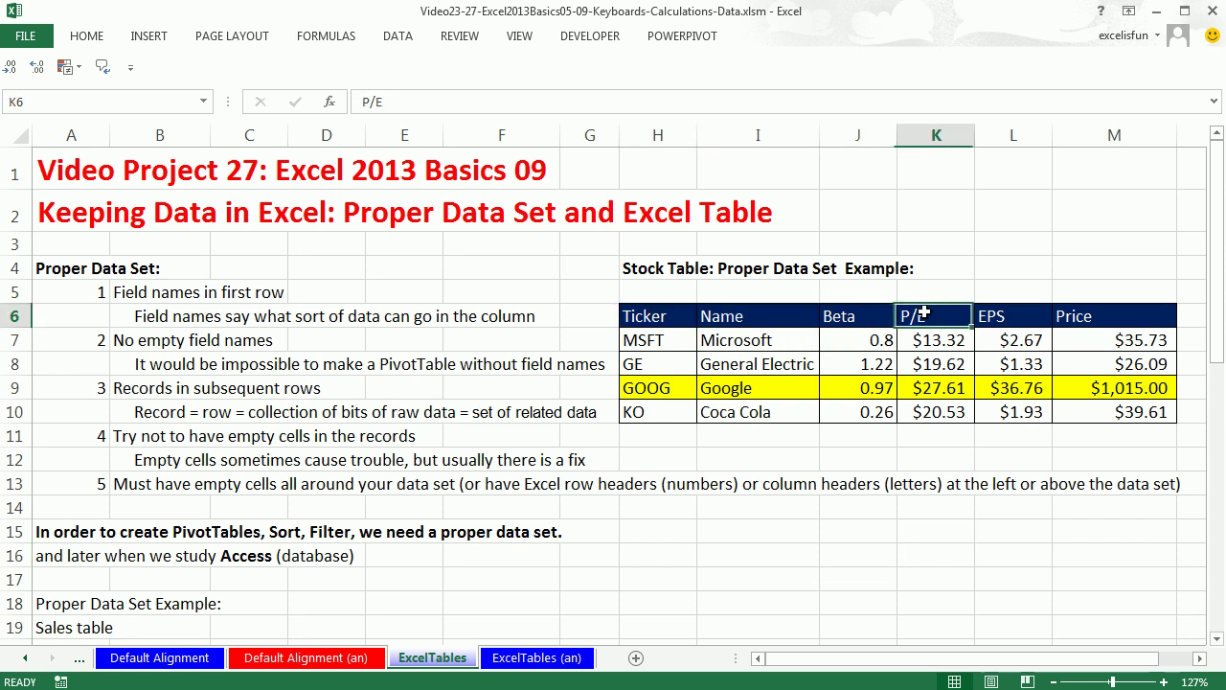
{"action": "left_click", "coordinate": [1019, 313]}
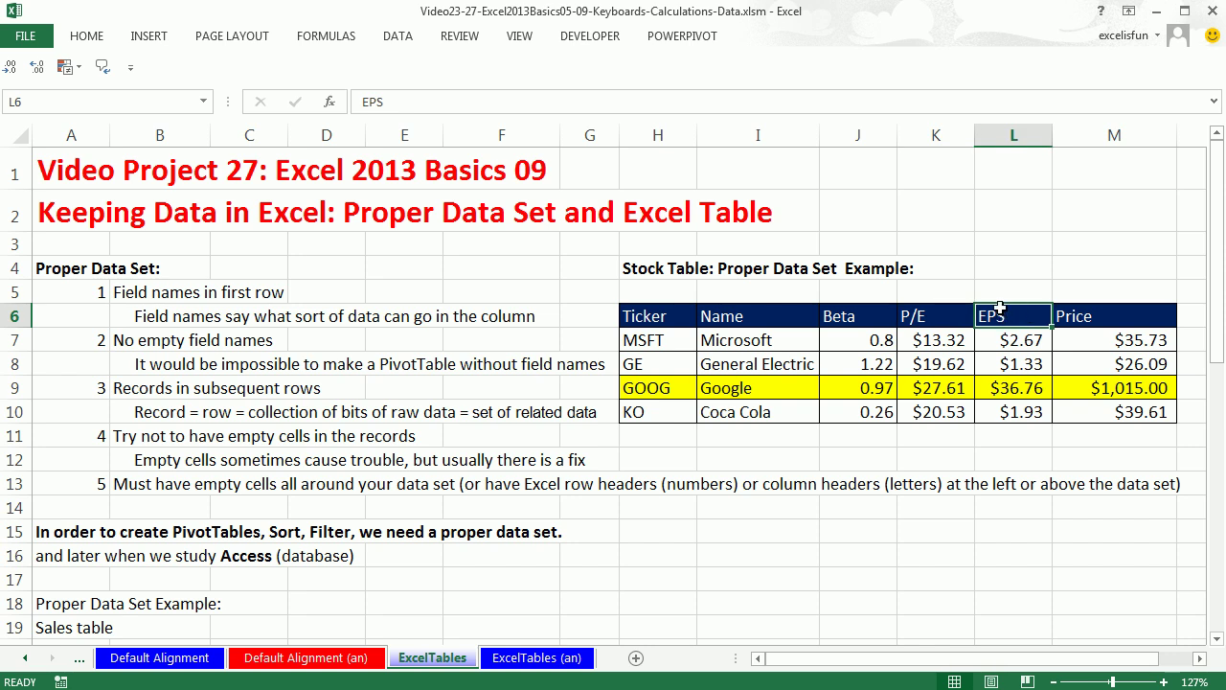
{"action": "left_click", "coordinate": [1081, 316]}
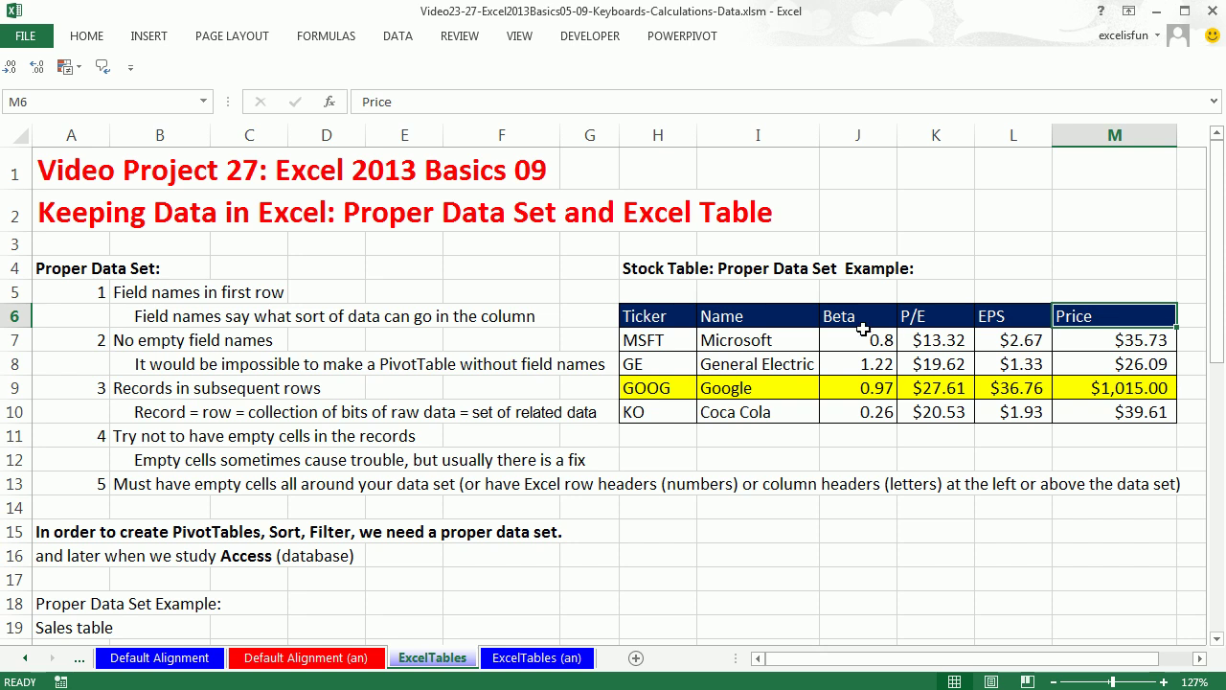
{"action": "left_click_drag", "start_coordinate": [637, 342], "coordinate": [1103, 337]}
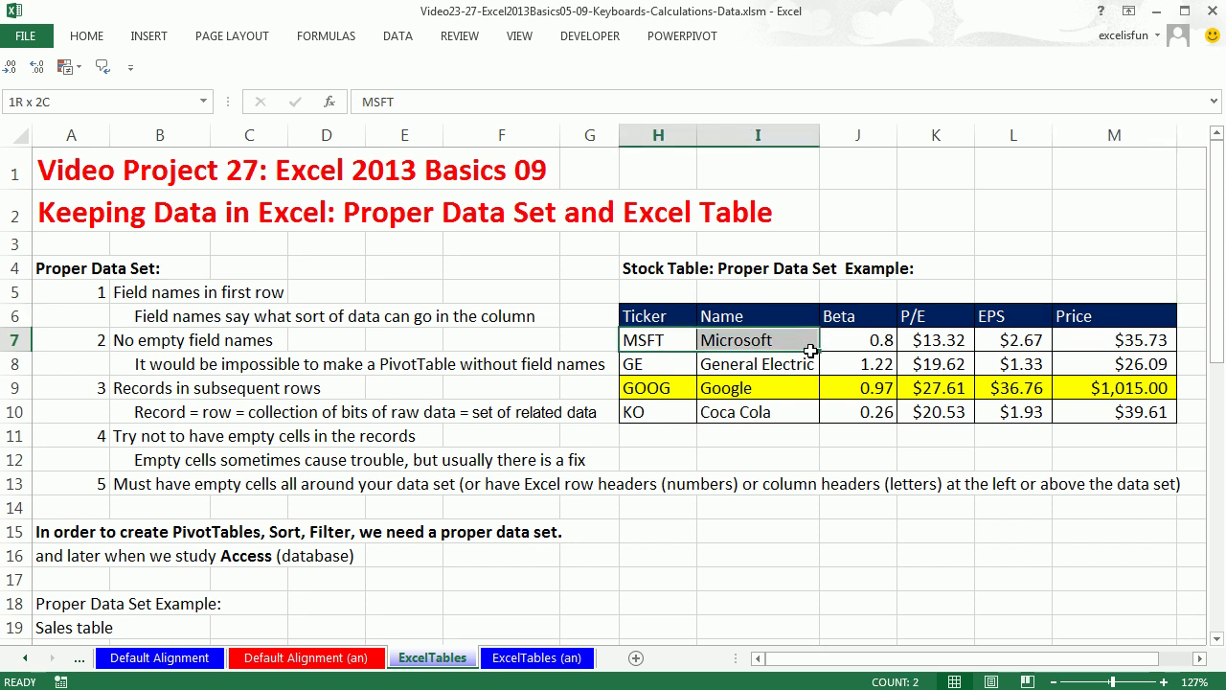
{"action": "left_click", "coordinate": [1106, 338]}
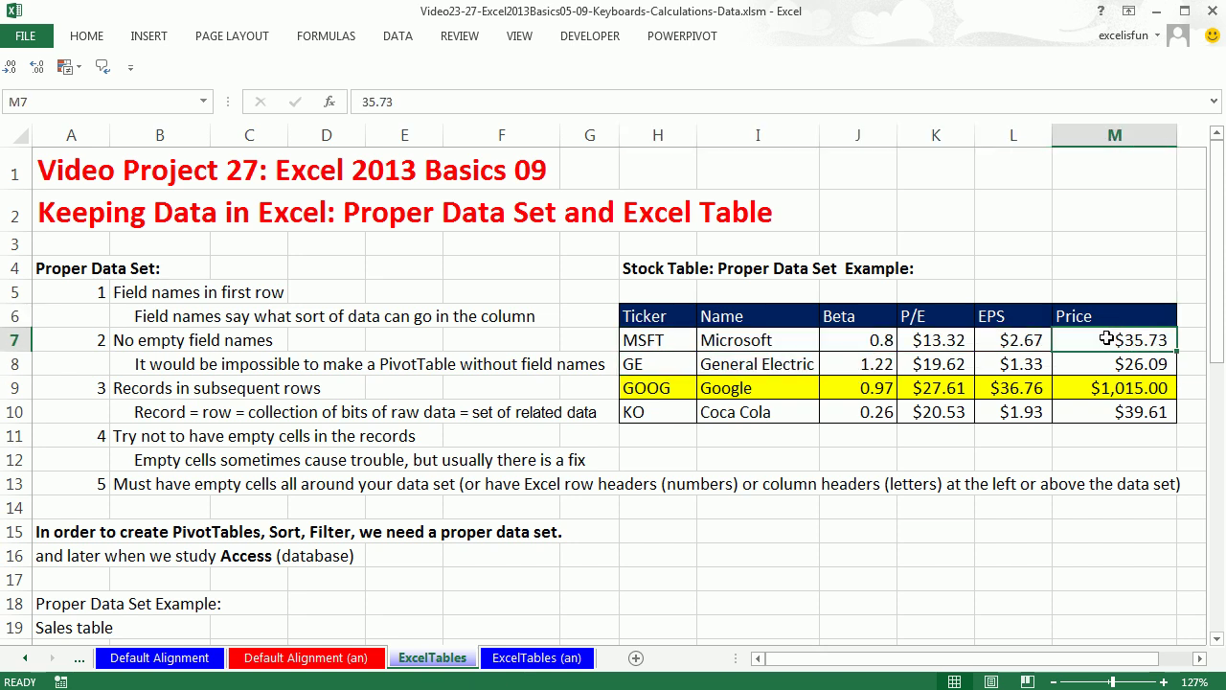
{"action": "left_click", "coordinate": [1005, 343]}
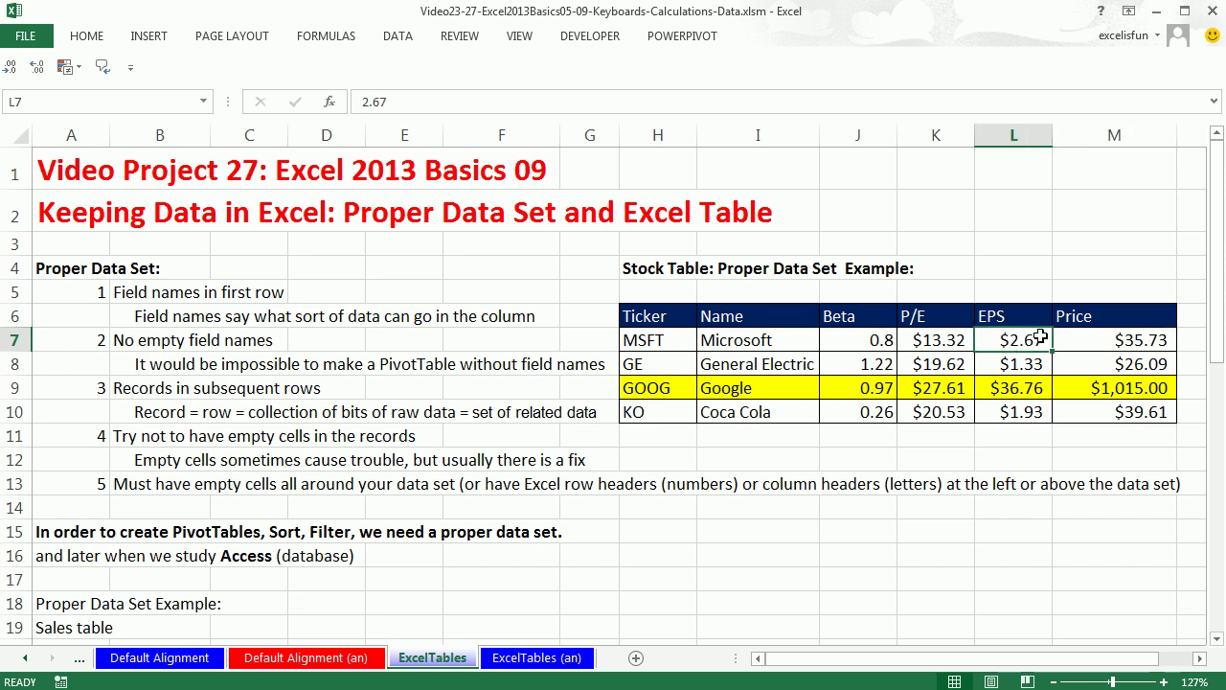
- Point out the field names again, then select the Microsoft and General Electric records
{"action": "left_click", "coordinate": [627, 322]}
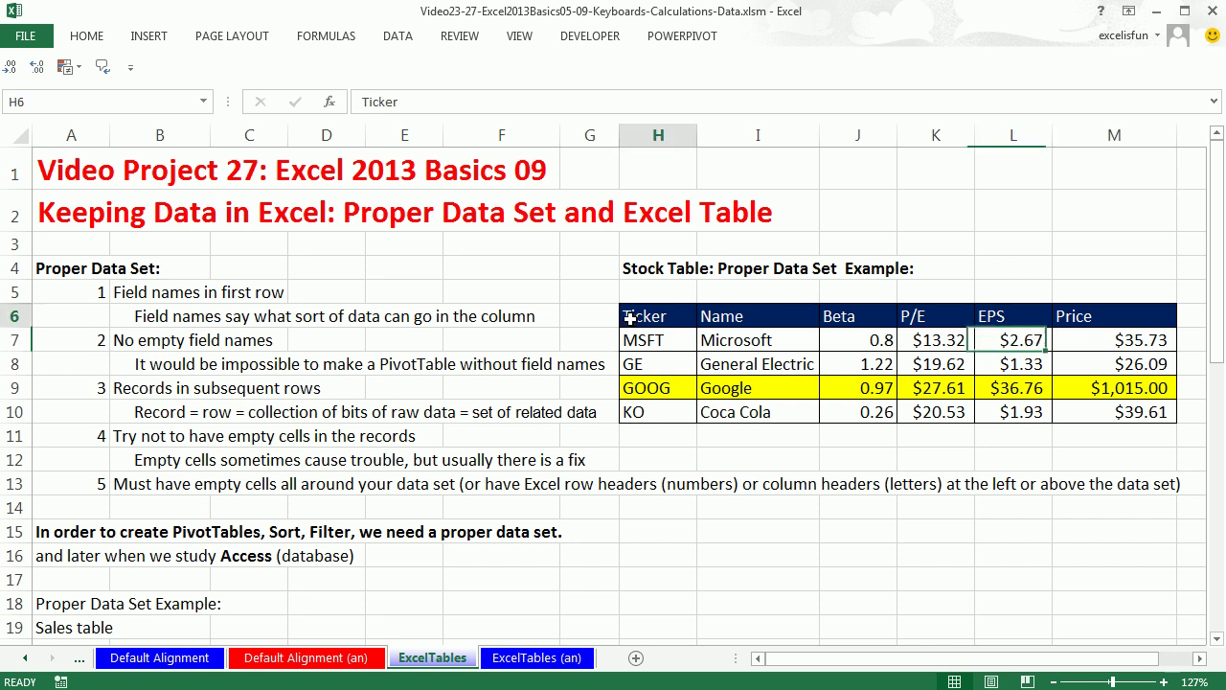
{"action": "left_click", "coordinate": [730, 317]}
{"action": "left_click", "coordinate": [840, 319]}
{"action": "left_click", "coordinate": [934, 317]}
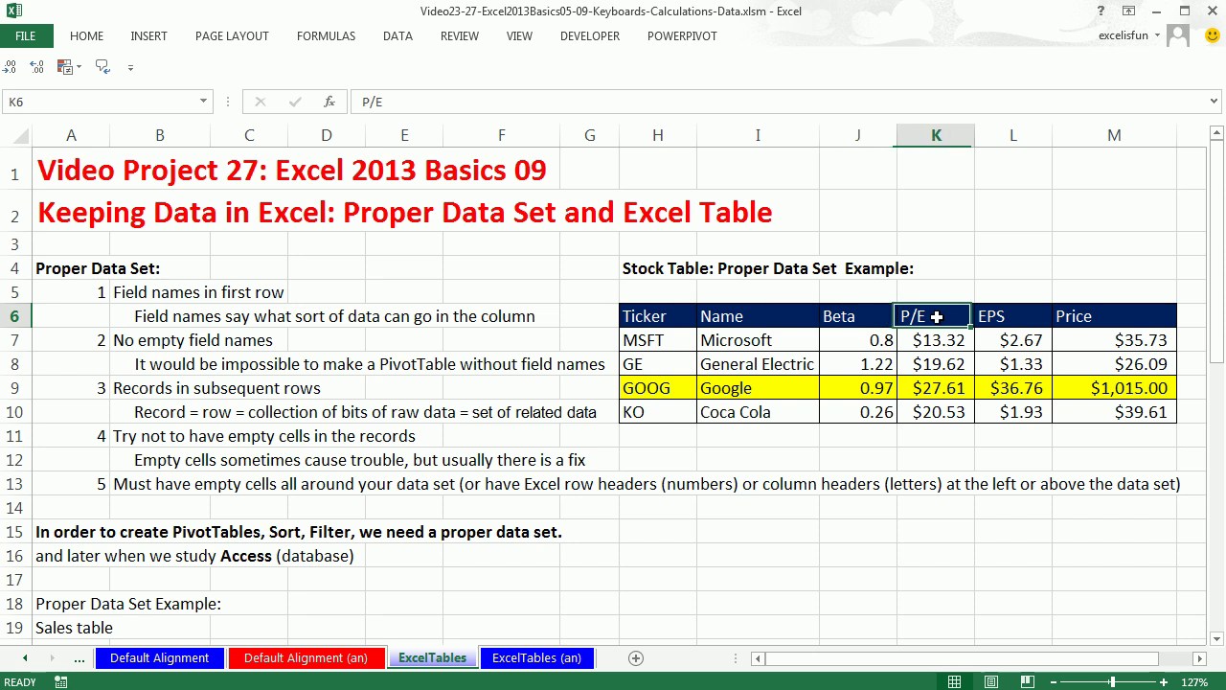
{"action": "left_click", "coordinate": [991, 317]}
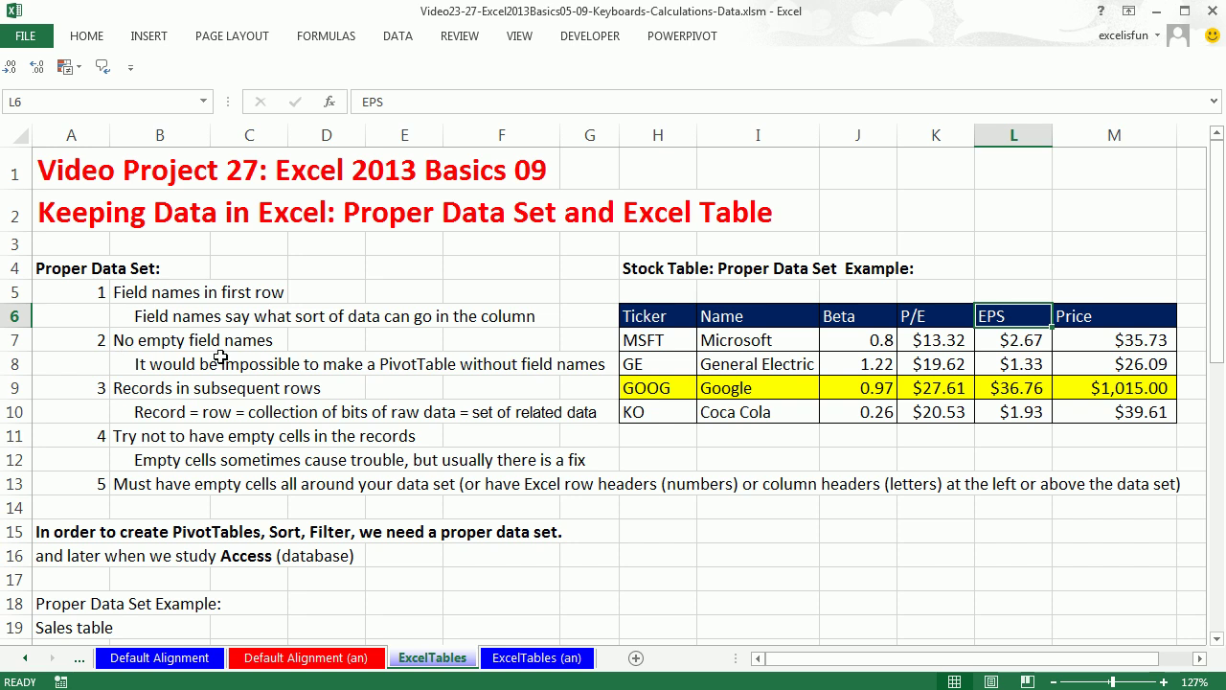
{"action": "left_click", "coordinate": [634, 321]}
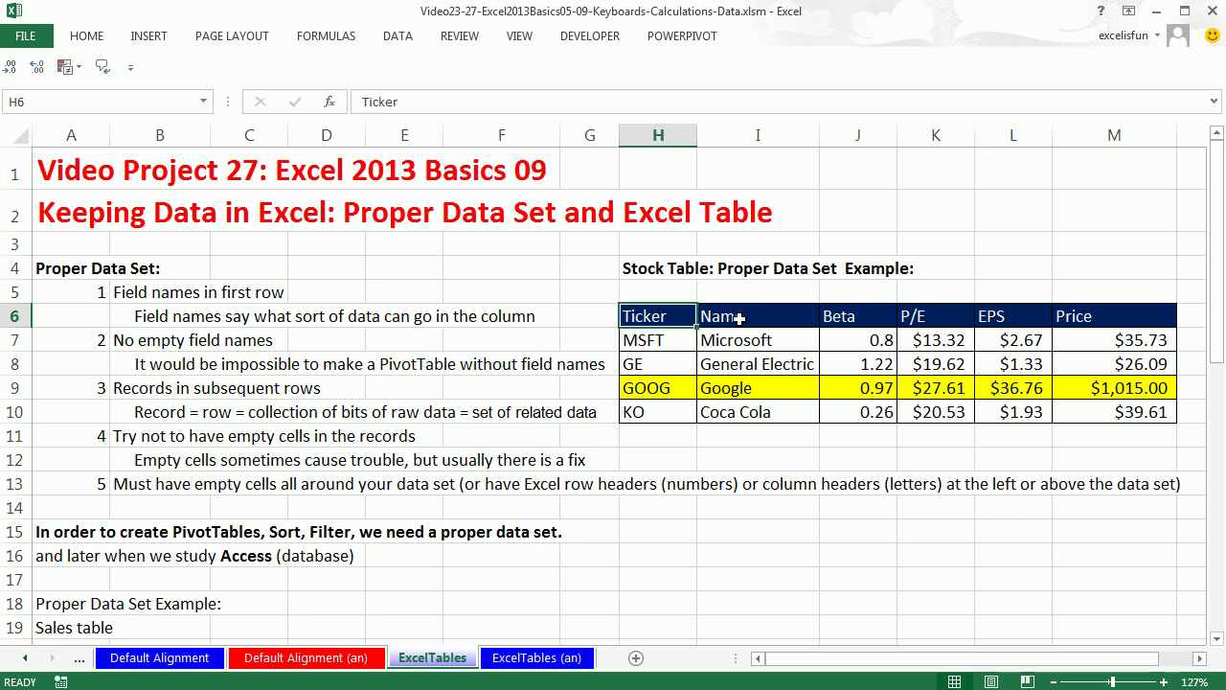
{"action": "left_click", "coordinate": [733, 320]}
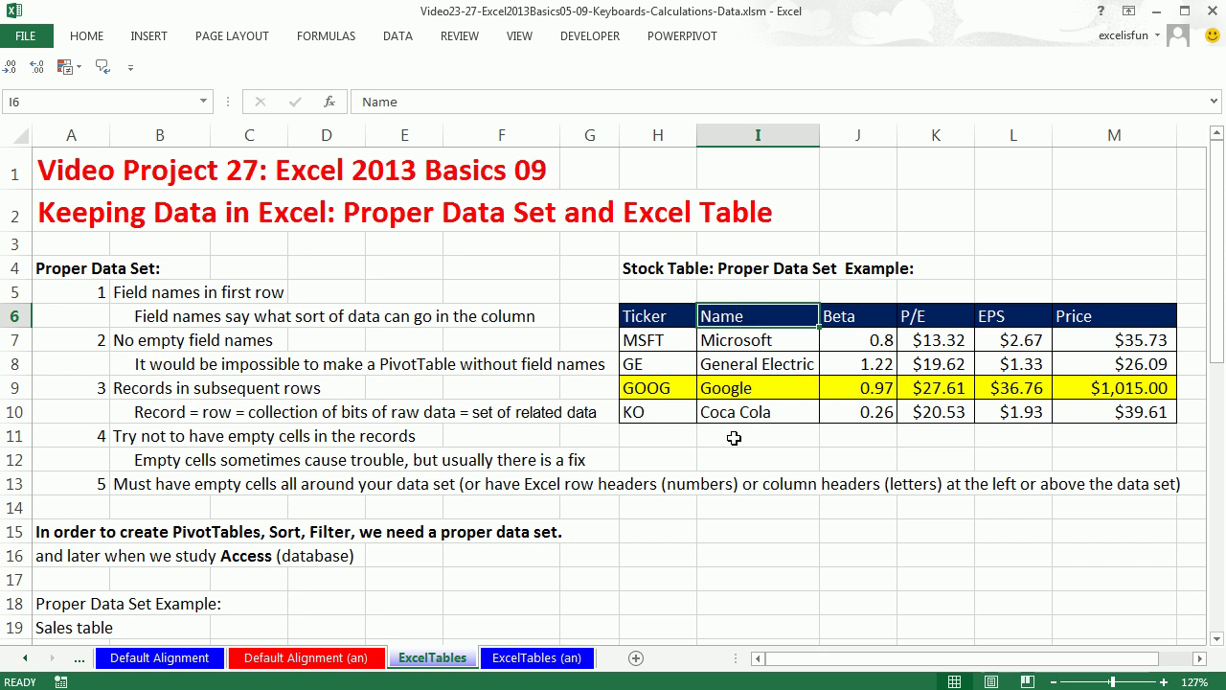
{"action": "left_click", "coordinate": [855, 320]}
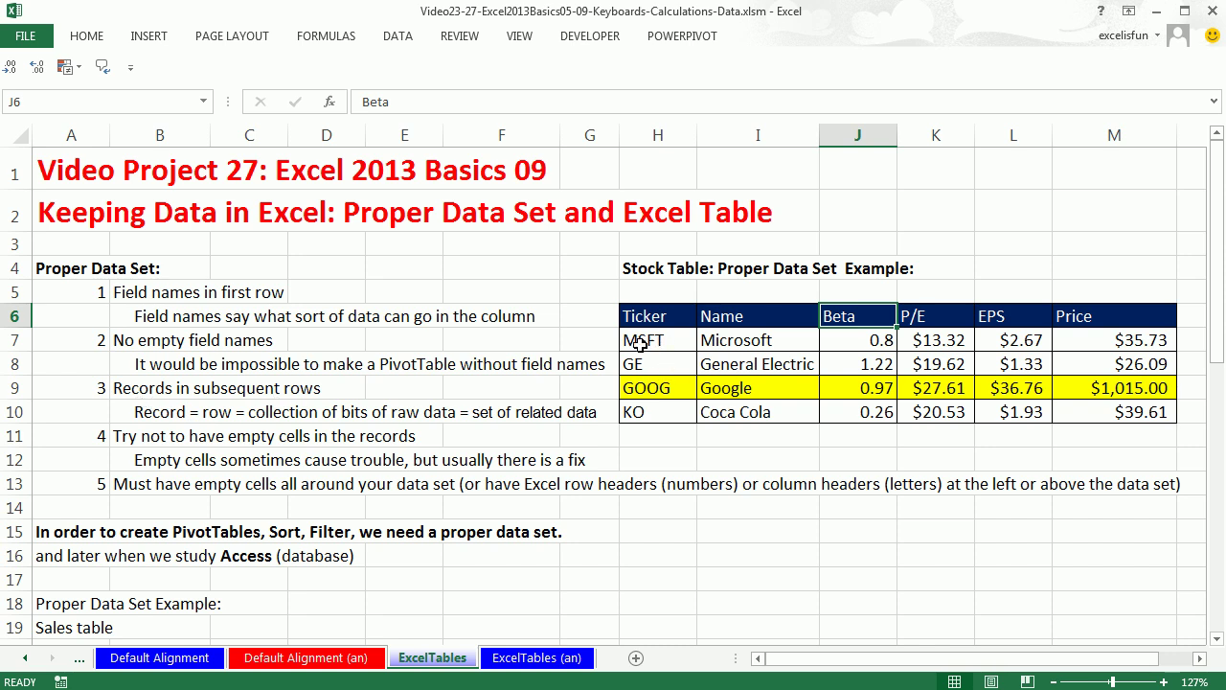
{"action": "left_click_drag", "start_coordinate": [631, 340], "coordinate": [1095, 338]}
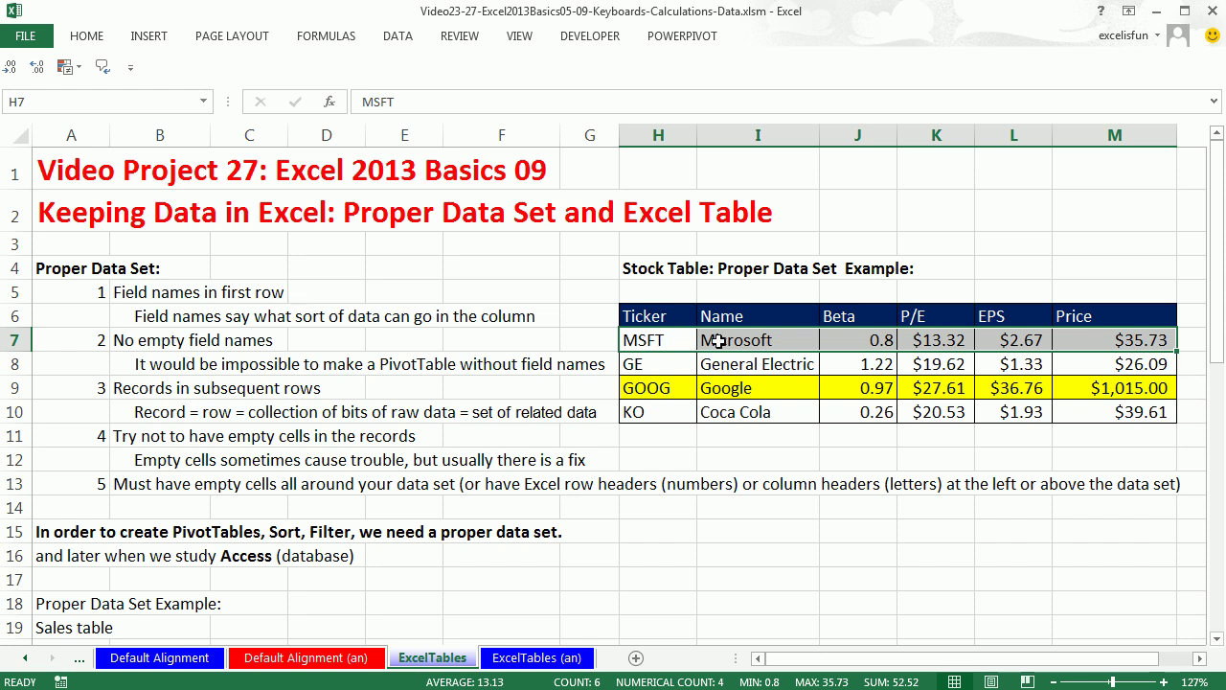
{"action": "left_click_drag", "start_coordinate": [650, 363], "coordinate": [1087, 366]}
- Scroll down and select each of the three sales records
{"action": "scroll", "coordinate": [293, 495], "scroll_direction": "down", "scroll_amount": 3}
{"action": "scroll", "coordinate": [293, 496], "scroll_direction": "down", "scroll_amount": 3}
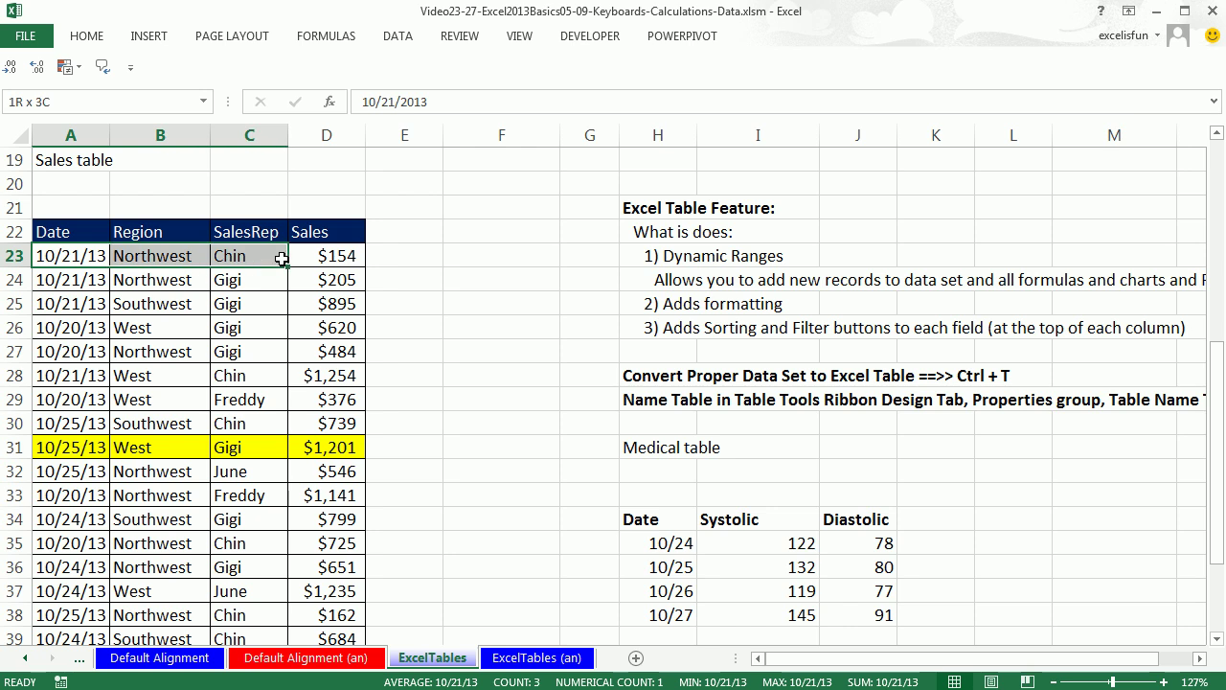
{"action": "left_click_drag", "start_coordinate": [60, 254], "coordinate": [326, 255]}
{"action": "left_click_drag", "start_coordinate": [61, 278], "coordinate": [325, 280]}
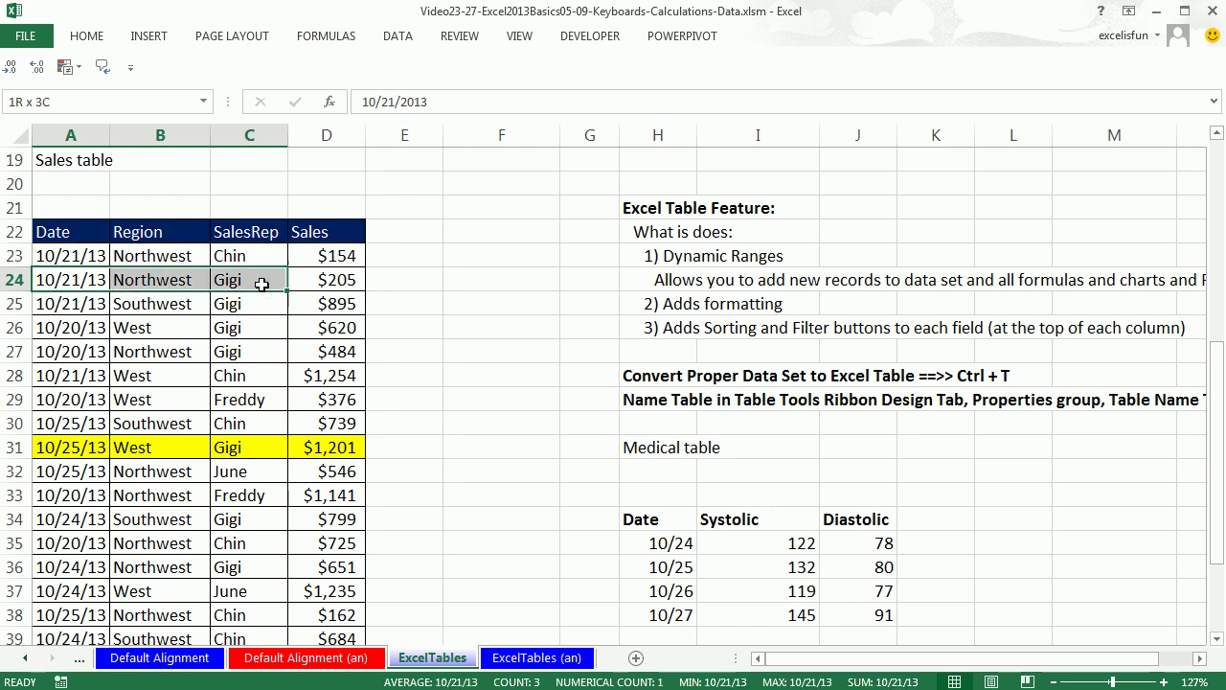
{"action": "left_click_drag", "start_coordinate": [89, 304], "coordinate": [338, 302]}
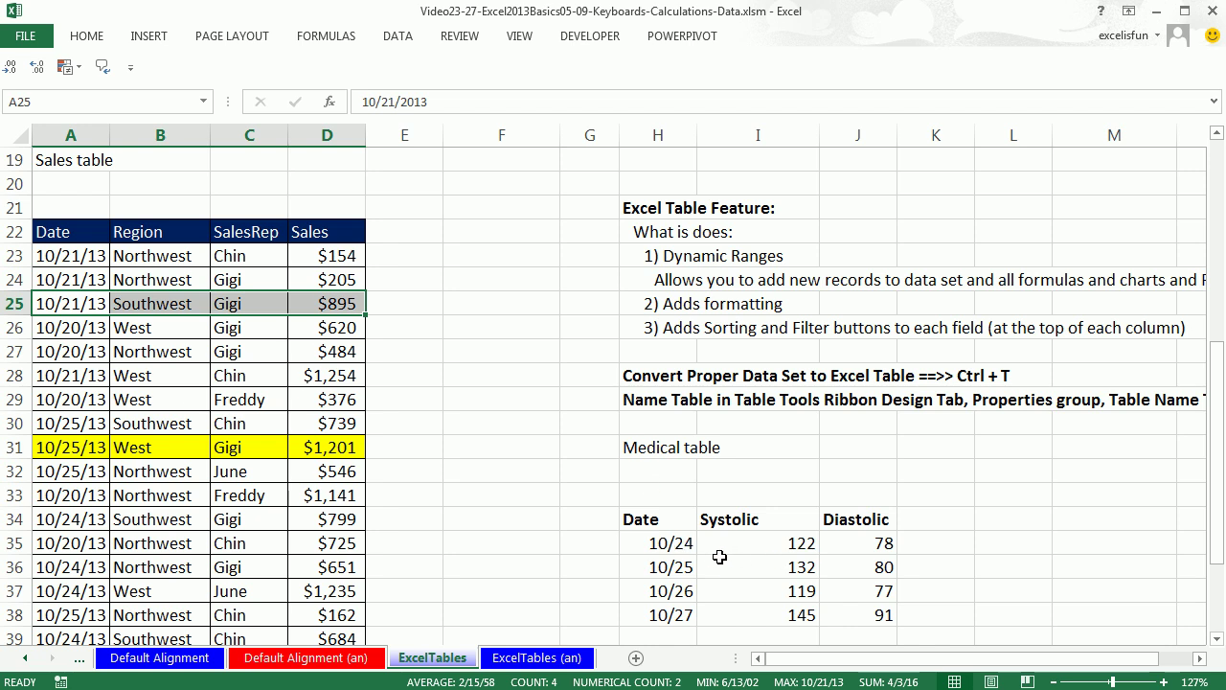
- Select the 10/24, 10/25 and 10/26 blood-pressure records, then scroll back up
{"action": "left_click_drag", "start_coordinate": [655, 543], "coordinate": [843, 544]}
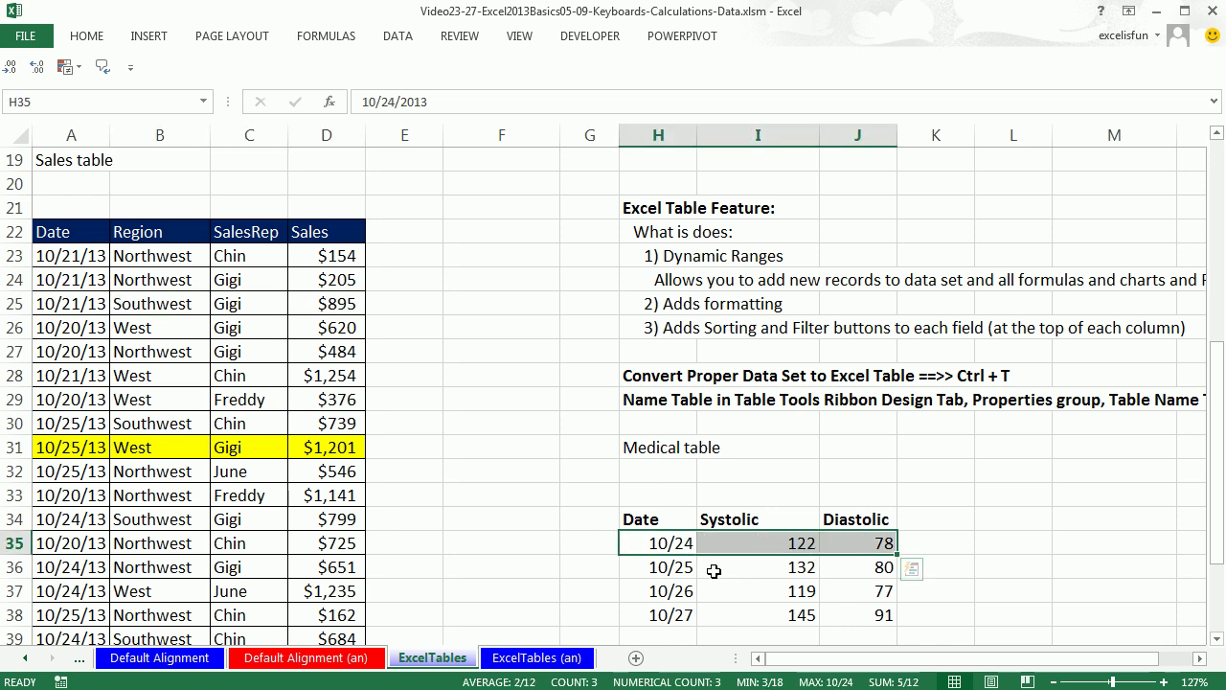
{"action": "left_click", "coordinate": [654, 569]}
{"action": "left_click_drag", "start_coordinate": [706, 569], "coordinate": [843, 570]}
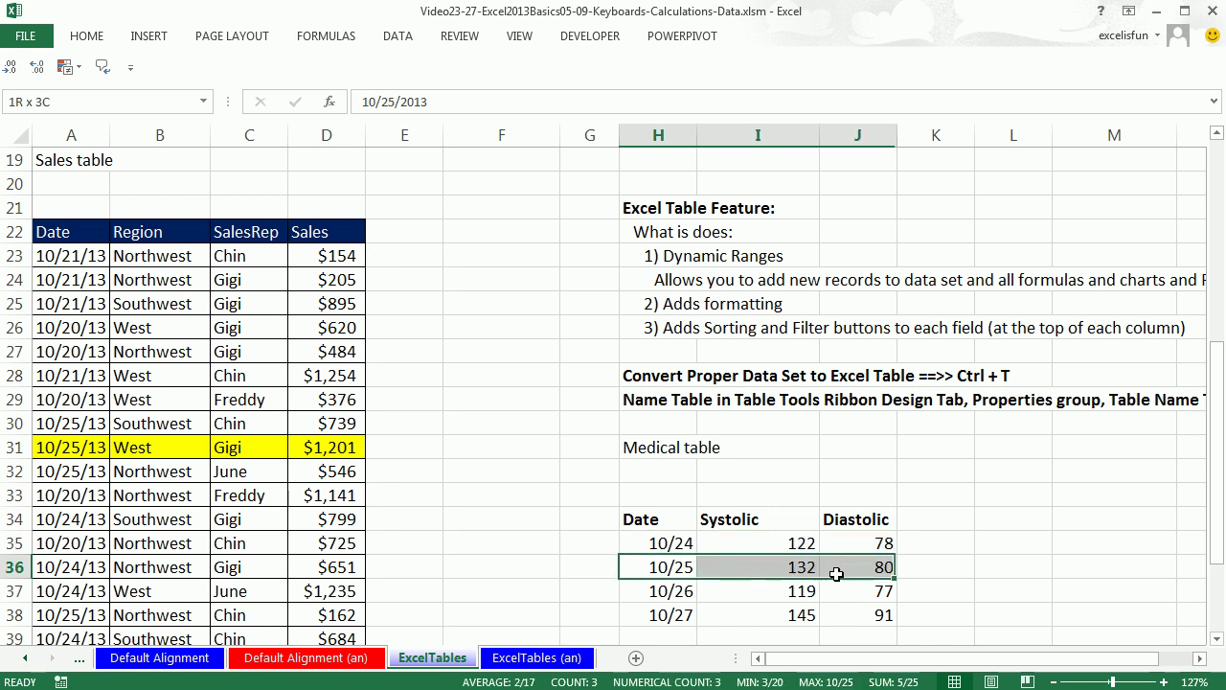
{"action": "left_click_drag", "start_coordinate": [652, 591], "coordinate": [849, 595]}
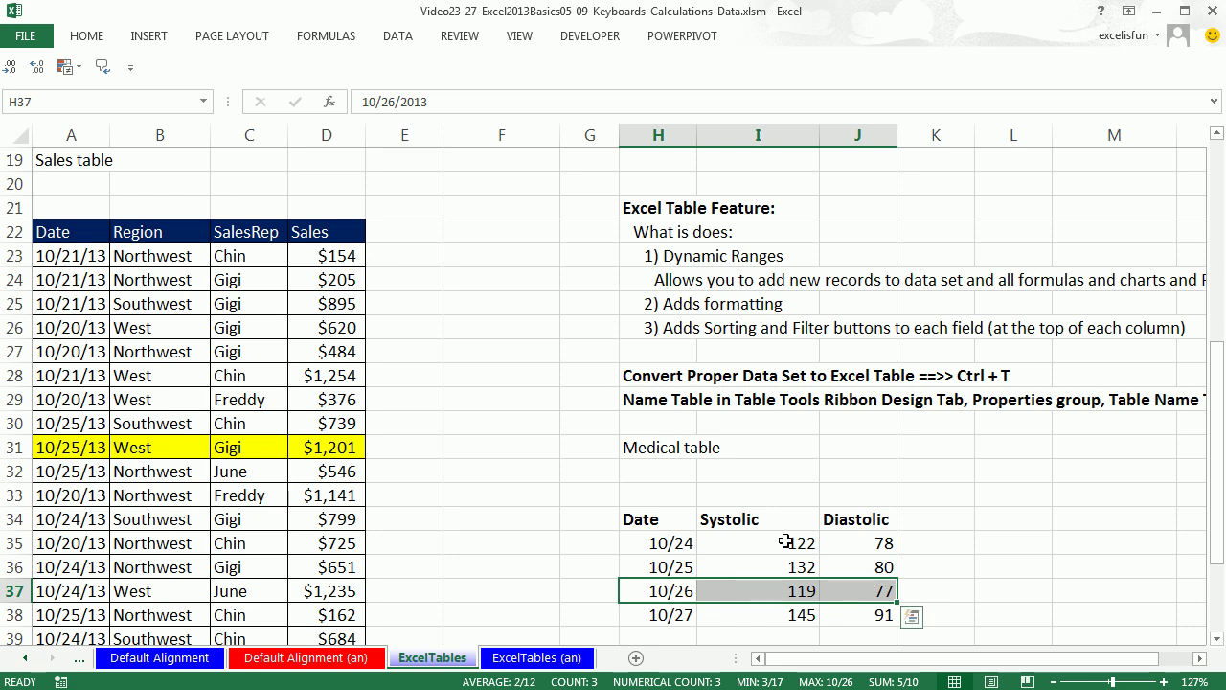
{"action": "left_click_drag", "start_coordinate": [673, 546], "coordinate": [859, 543]}
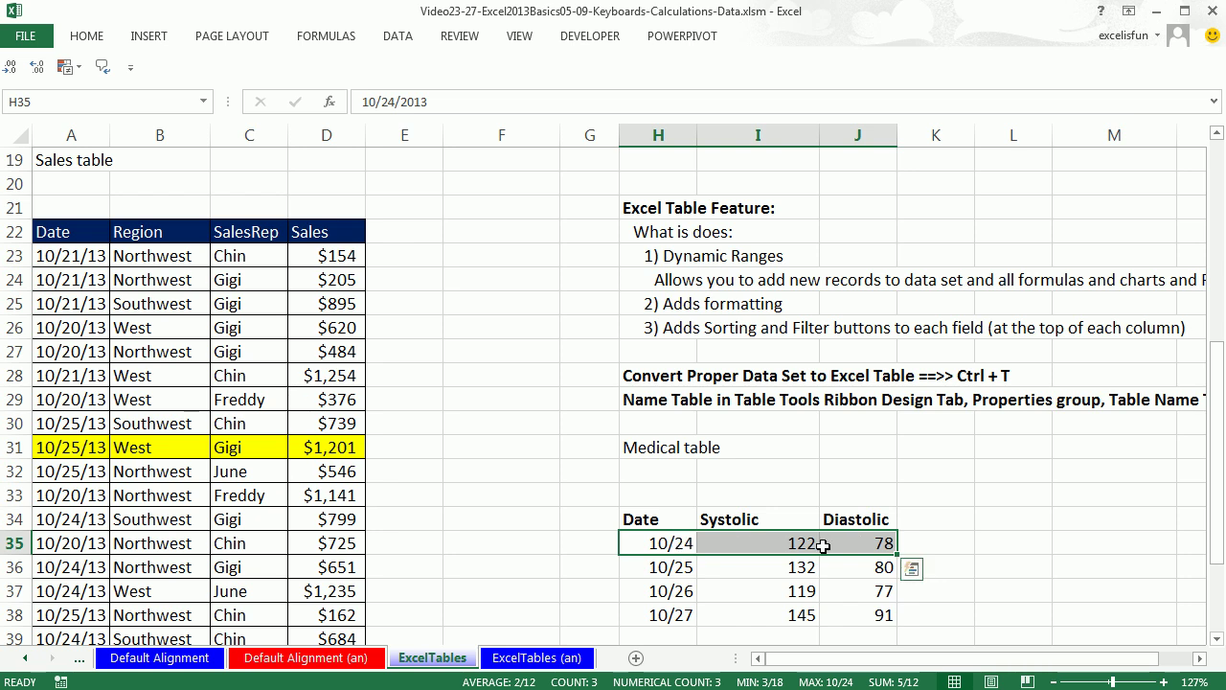
{"action": "scroll", "coordinate": [819, 559], "scroll_direction": "up", "scroll_amount": 4}
{"action": "scroll", "coordinate": [816, 559], "scroll_direction": "up", "scroll_amount": 2}
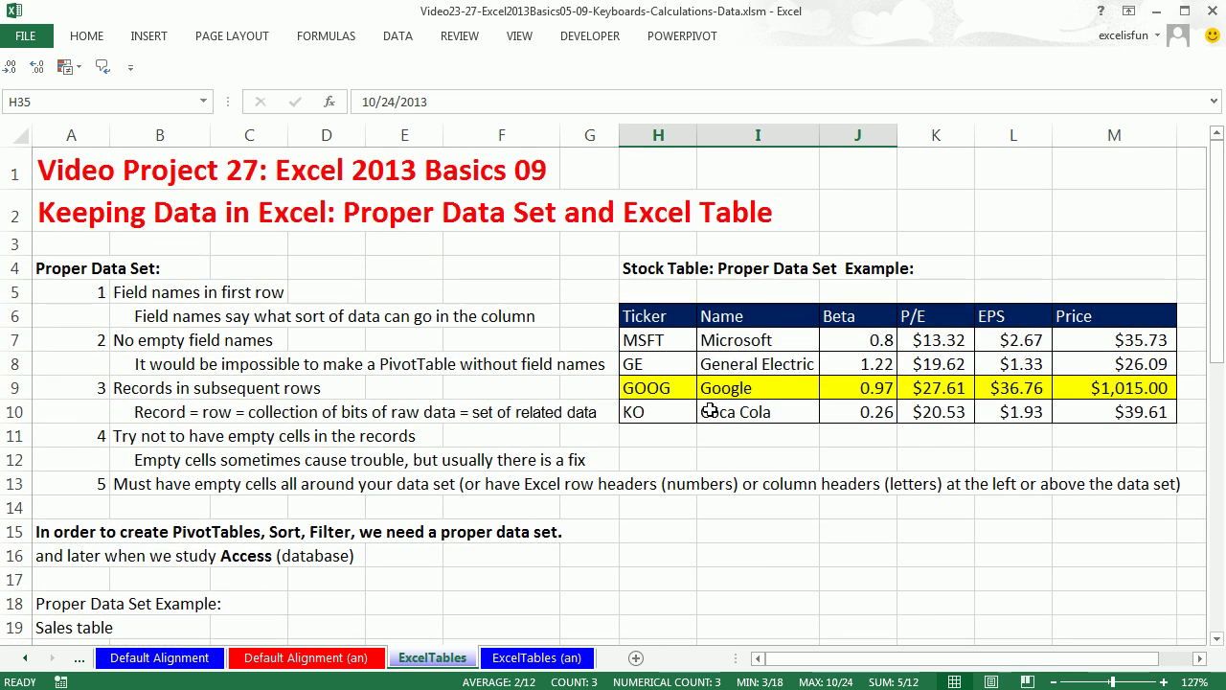
- Delete General Electric's P/E value to show an empty cell, then undo the deletion
{"action": "left_click", "coordinate": [867, 362]}
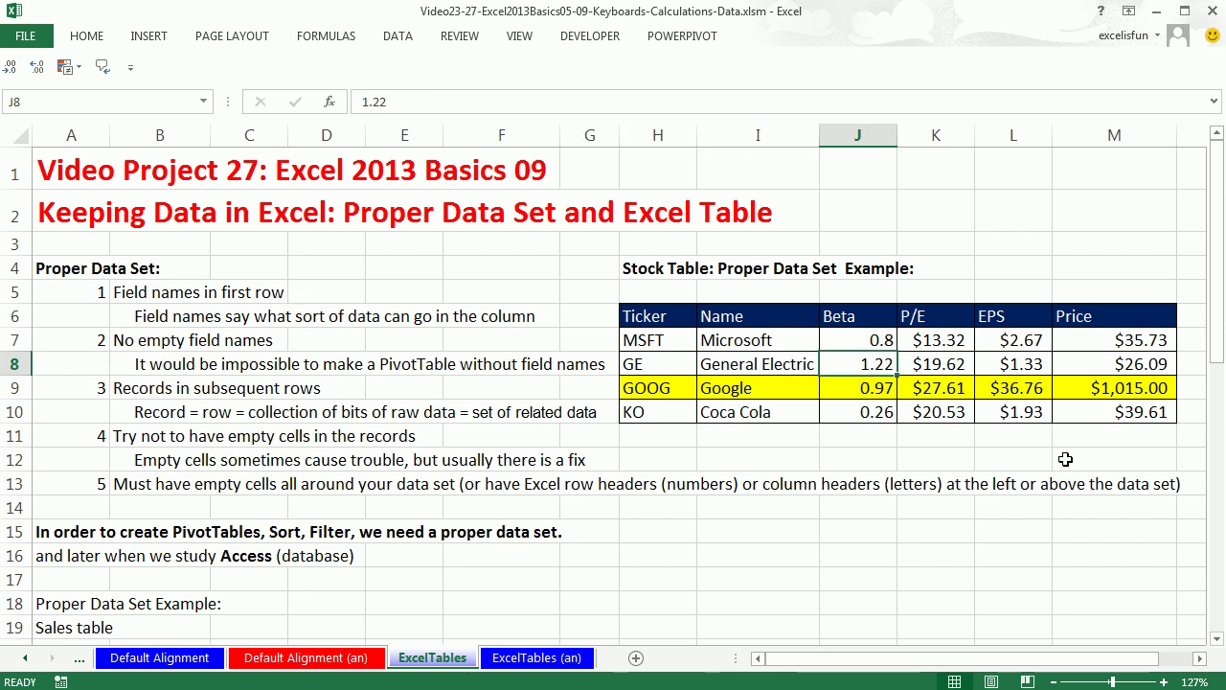
{"action": "left_click", "coordinate": [945, 362]}
{"action": "key", "text": "Delete"}
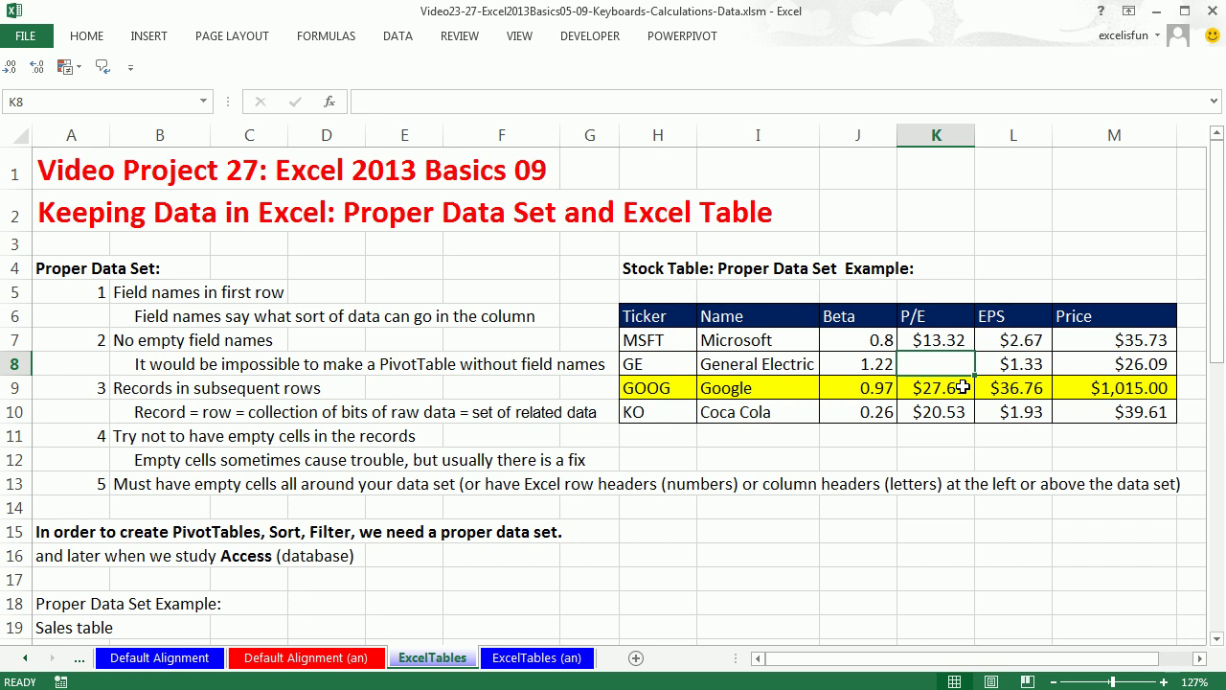
{"action": "key", "text": "ctrl+z"}
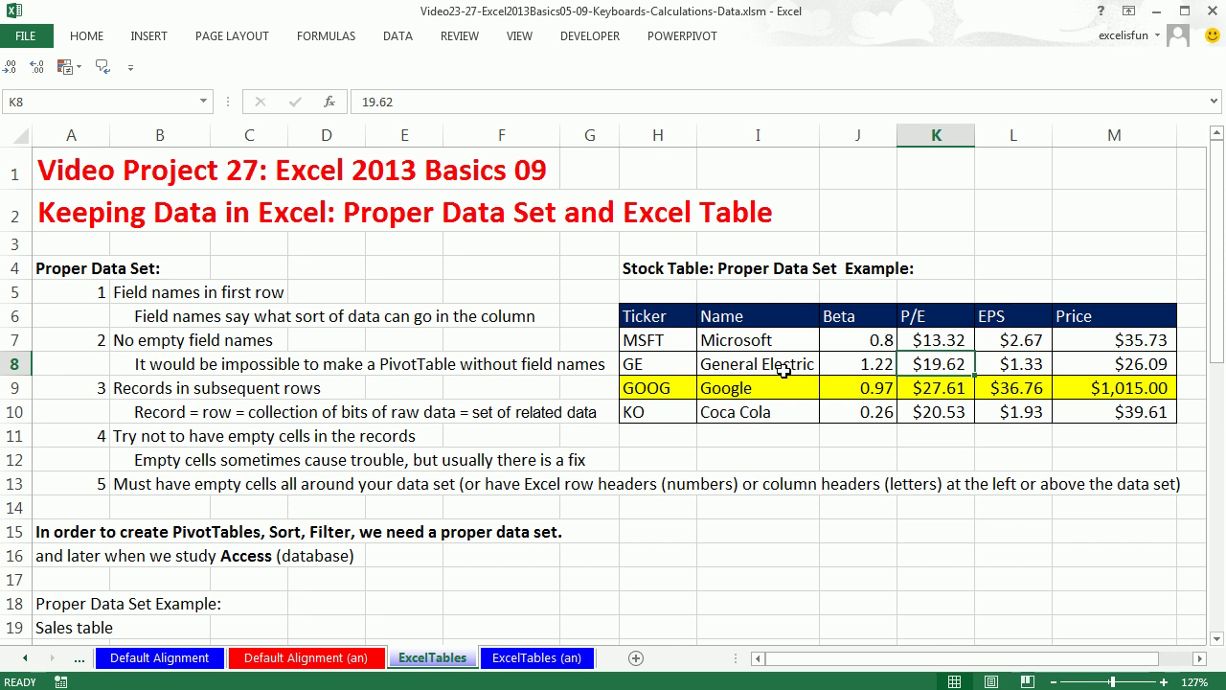
{"action": "scroll", "coordinate": [851, 427], "scroll_direction": "down", "scroll_amount": 1}
{"action": "scroll", "coordinate": [851, 427], "scroll_direction": "down", "scroll_amount": 3}
{"action": "scroll", "coordinate": [205, 345], "scroll_direction": "down", "scroll_amount": 2}
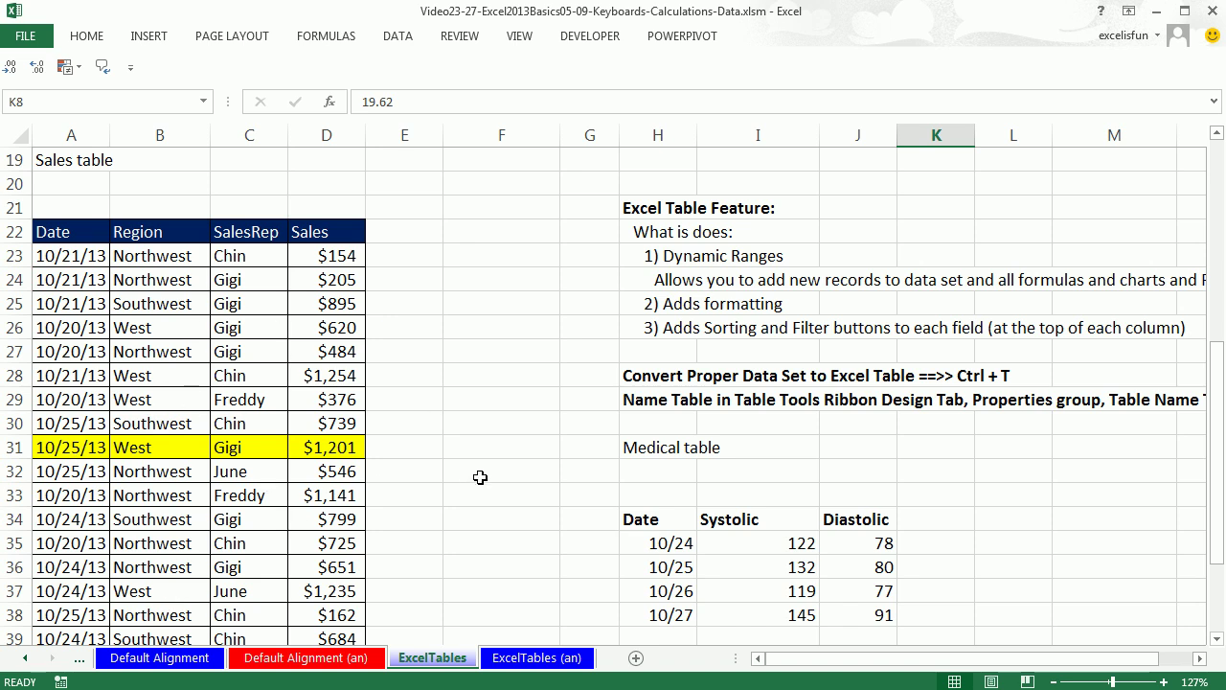
{"action": "scroll", "coordinate": [479, 475], "scroll_direction": "up", "scroll_amount": 4}
{"action": "scroll", "coordinate": [479, 475], "scroll_direction": "up", "scroll_amount": 2}
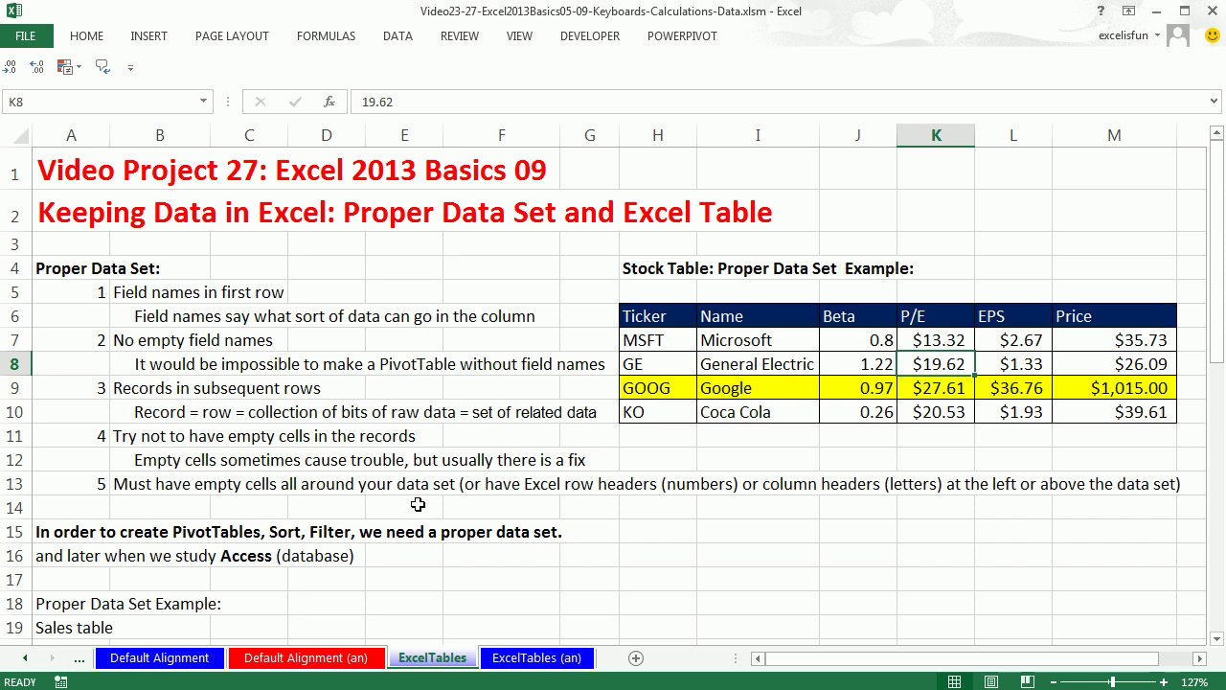
- Mark the empty column and row bordering the stock table, then move down to the Sales table
{"action": "left_click_drag", "start_coordinate": [589, 292], "coordinate": [594, 413]}
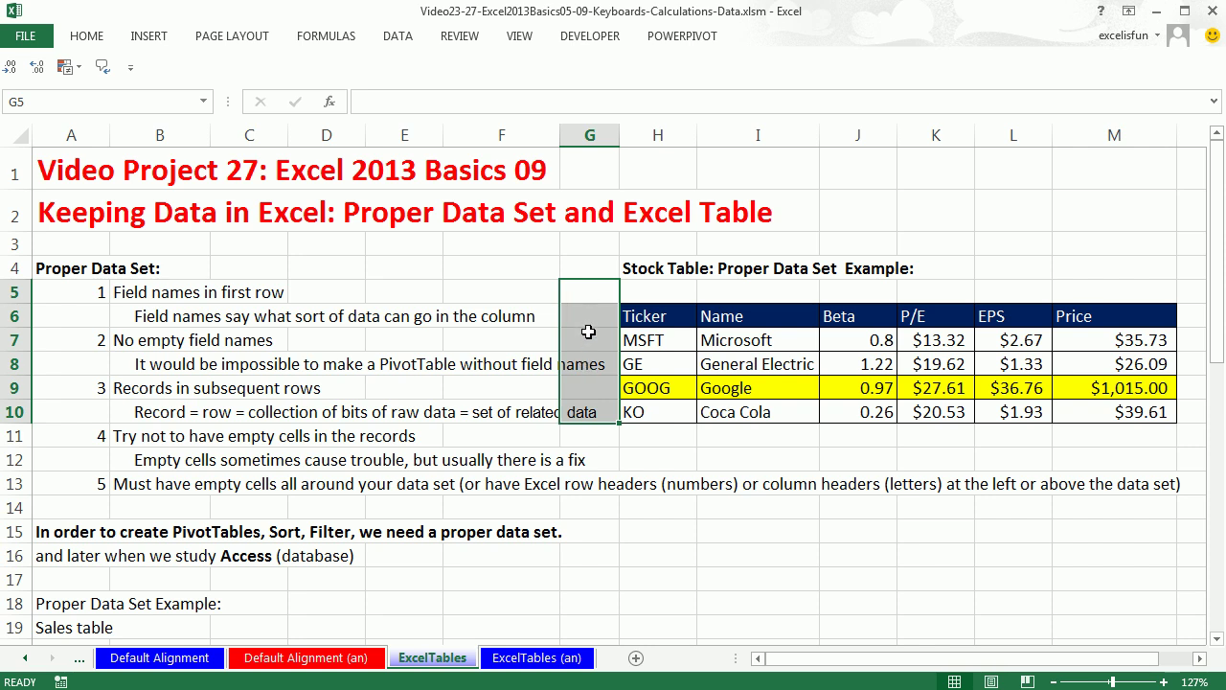
{"action": "left_click", "coordinate": [587, 337]}
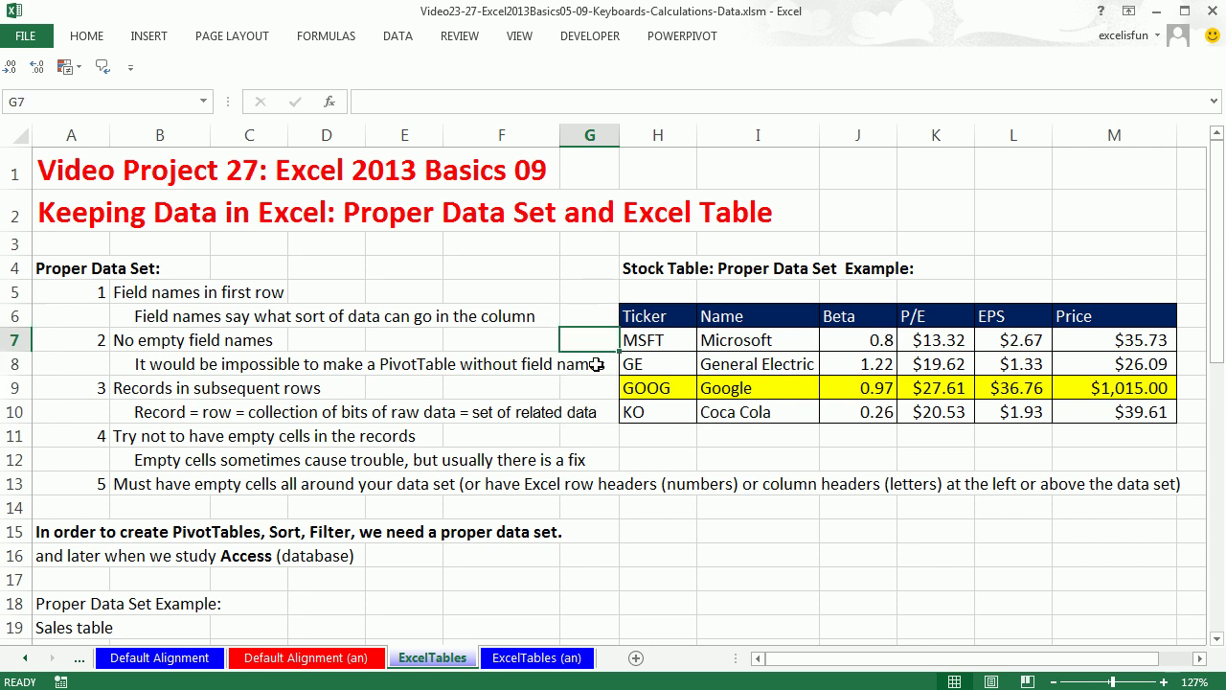
{"action": "double_click", "coordinate": [151, 365]}
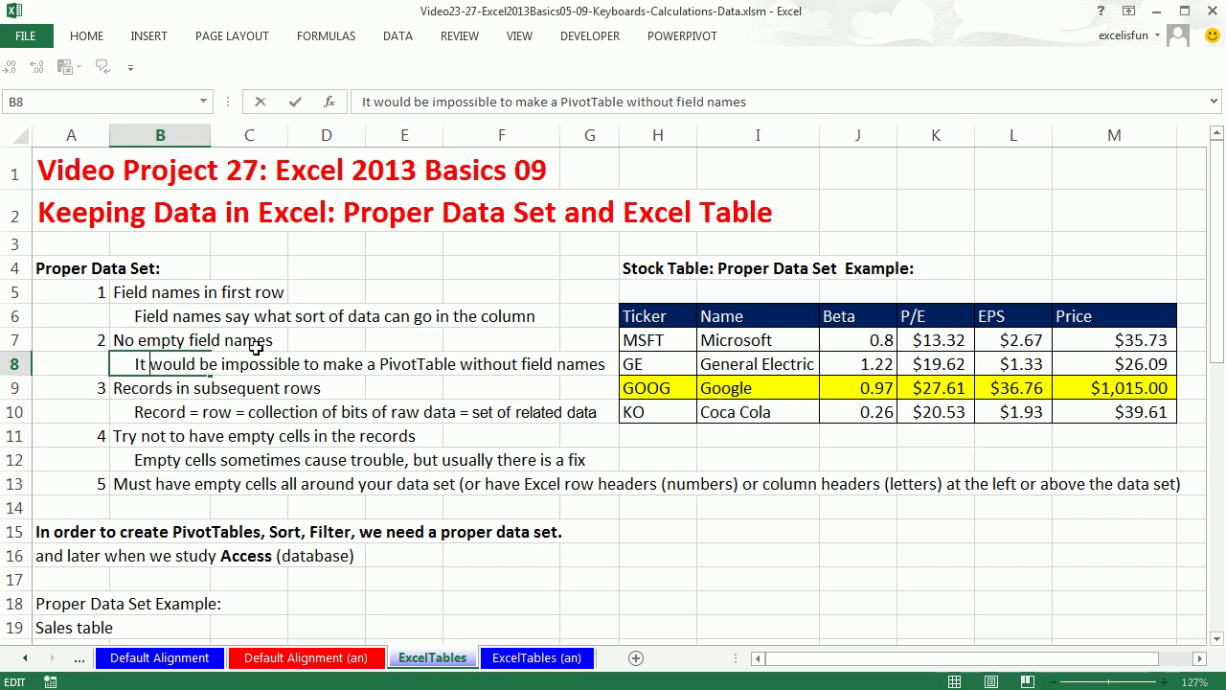
{"action": "left_click_drag", "start_coordinate": [590, 269], "coordinate": [590, 460]}
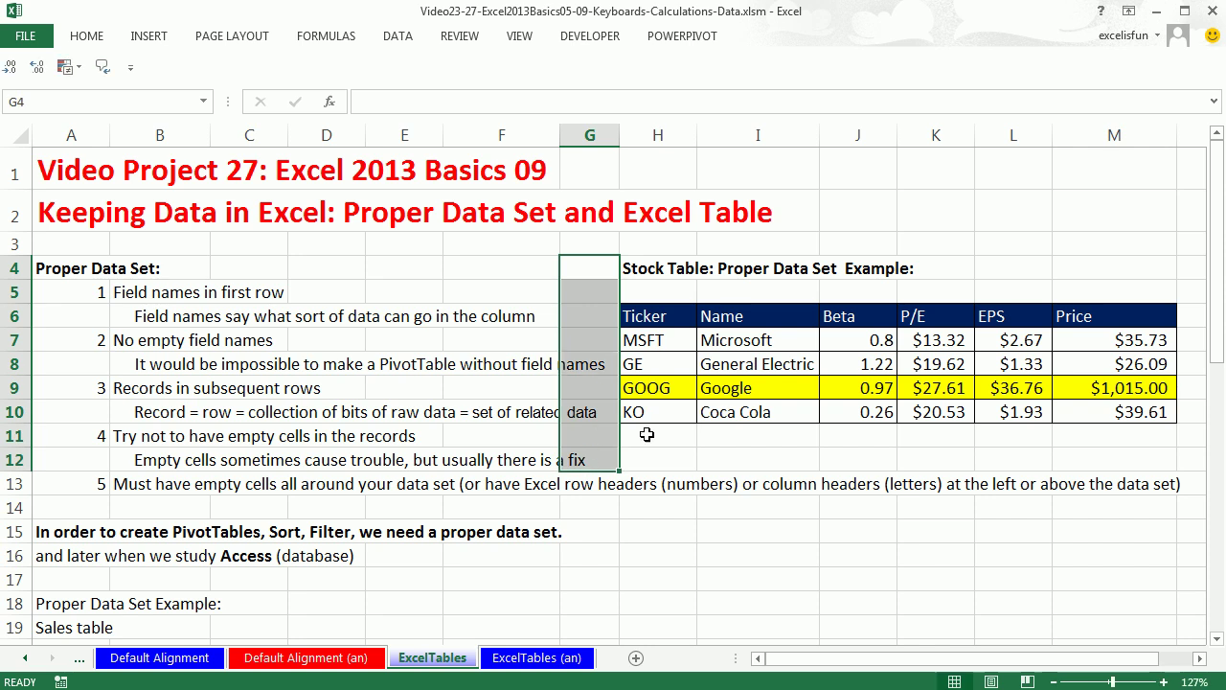
{"action": "left_click_drag", "start_coordinate": [657, 435], "coordinate": [1115, 435], "text": "ctrl"}
{"action": "mouse_move", "coordinate": [1192, 435]}
{"action": "left_mouse_down", "text": "ctrl"}
{"action": "mouse_move", "coordinate": [1200, 286]}
{"action": "mouse_move", "coordinate": [620, 286]}
{"action": "left_mouse_up", "text": "ctrl"}
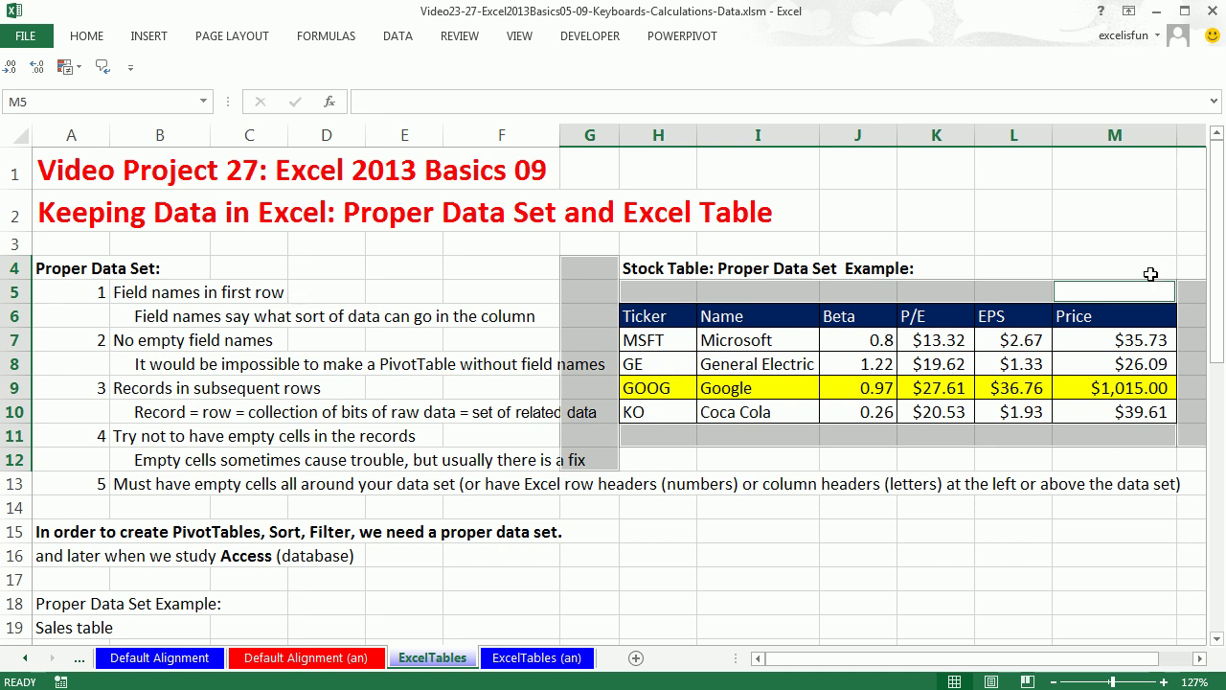
{"action": "left_click", "coordinate": [657, 269]}
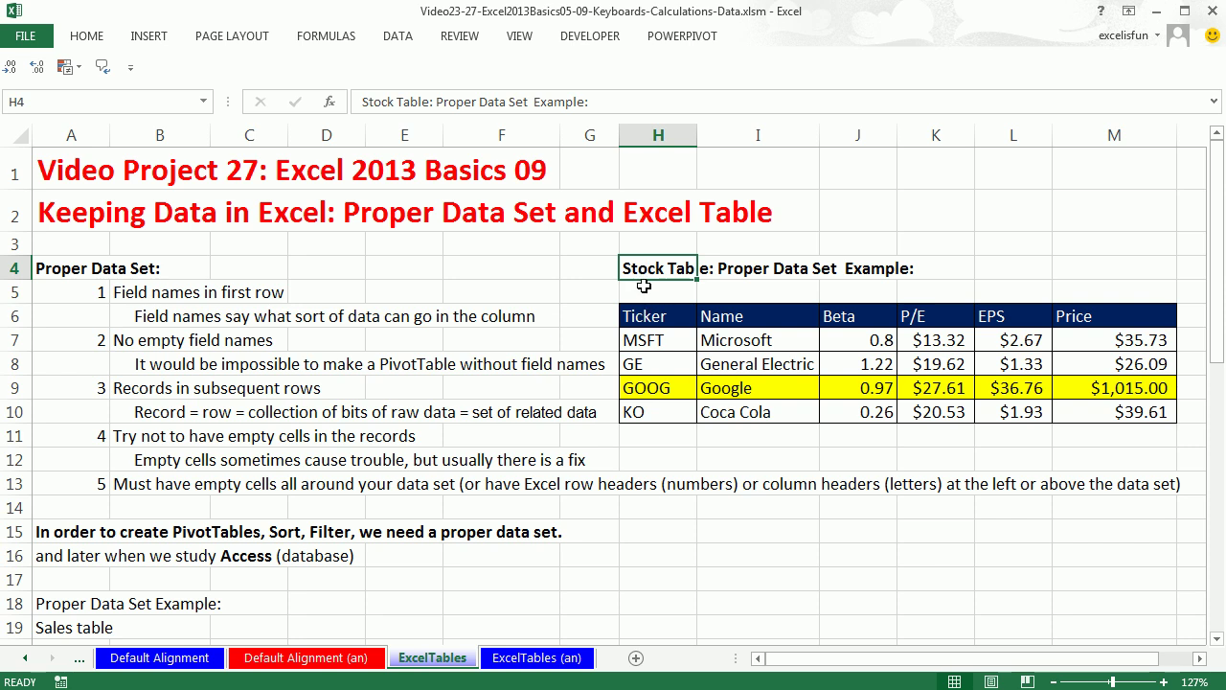
{"action": "scroll", "coordinate": [638, 331], "scroll_direction": "down", "scroll_amount": 2}
{"action": "scroll", "coordinate": [575, 374], "scroll_direction": "down", "scroll_amount": 2}
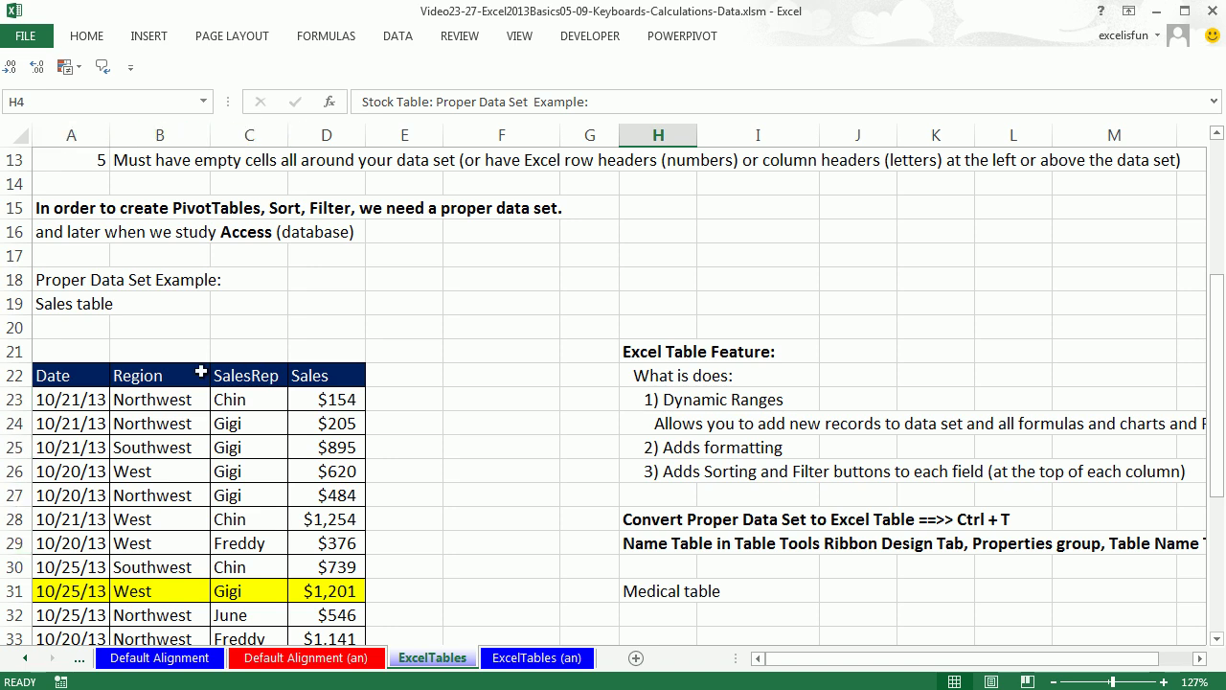
{"action": "mouse_move", "coordinate": [84, 353]}
{"action": "left_mouse_down"}
{"action": "mouse_move", "coordinate": [407, 340]}
{"action": "mouse_move", "coordinate": [407, 509]}
{"action": "left_mouse_up"}
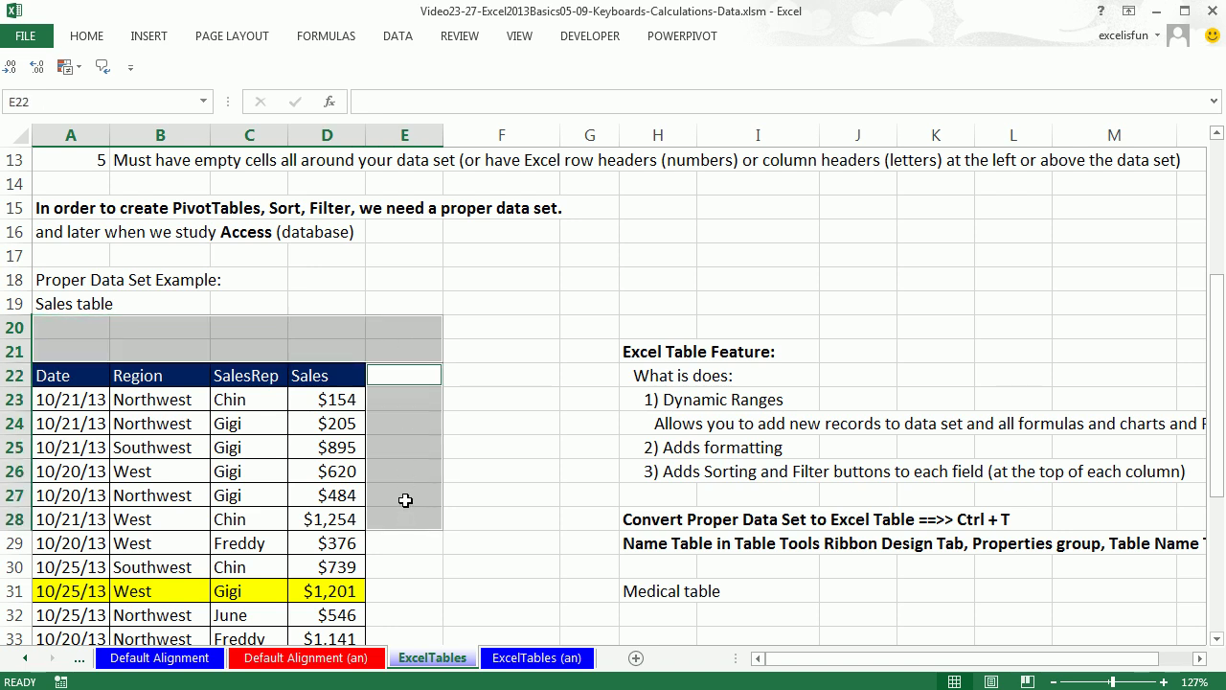
{"action": "left_click", "coordinate": [405, 498]}
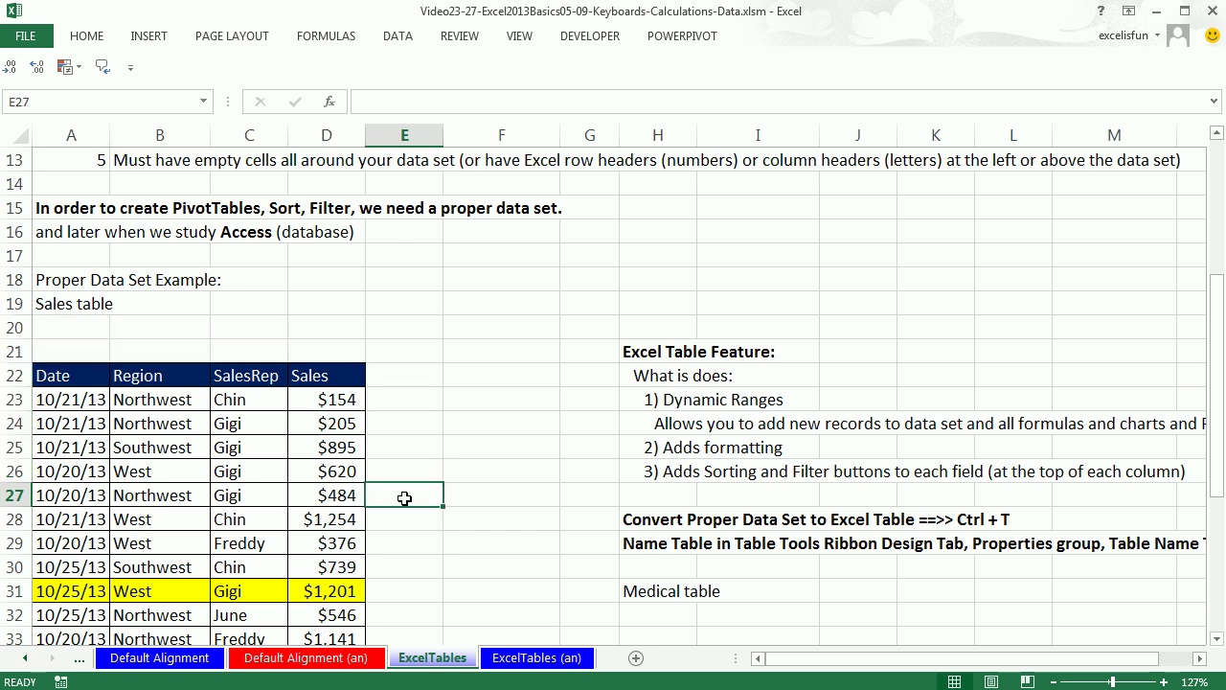
{"action": "type", "text": "*"}
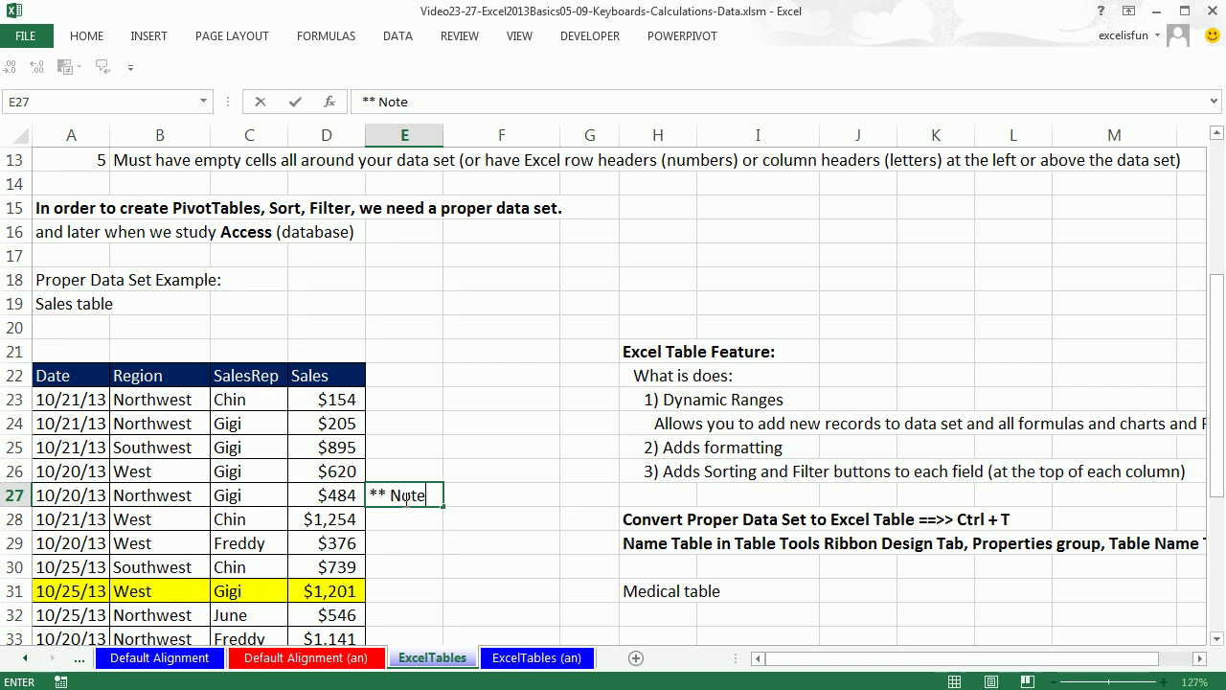
{"action": "key", "text": "ctrl+Return"}
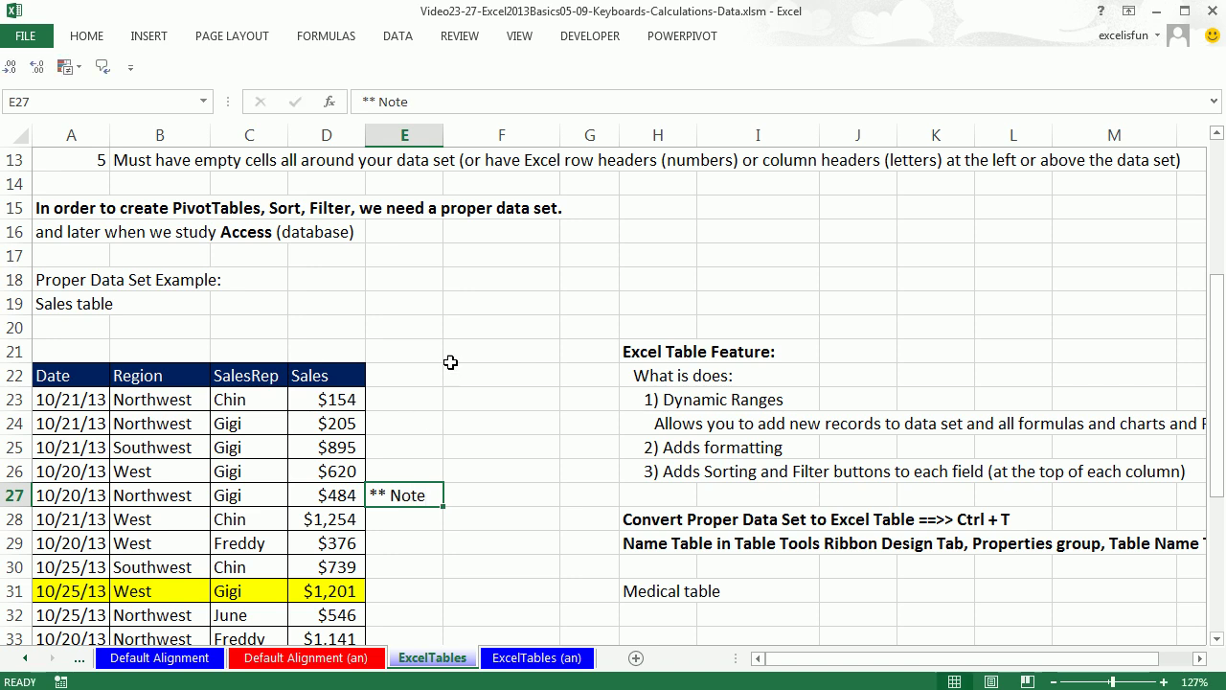
{"action": "left_click_drag", "start_coordinate": [410, 508], "coordinate": [466, 503]}
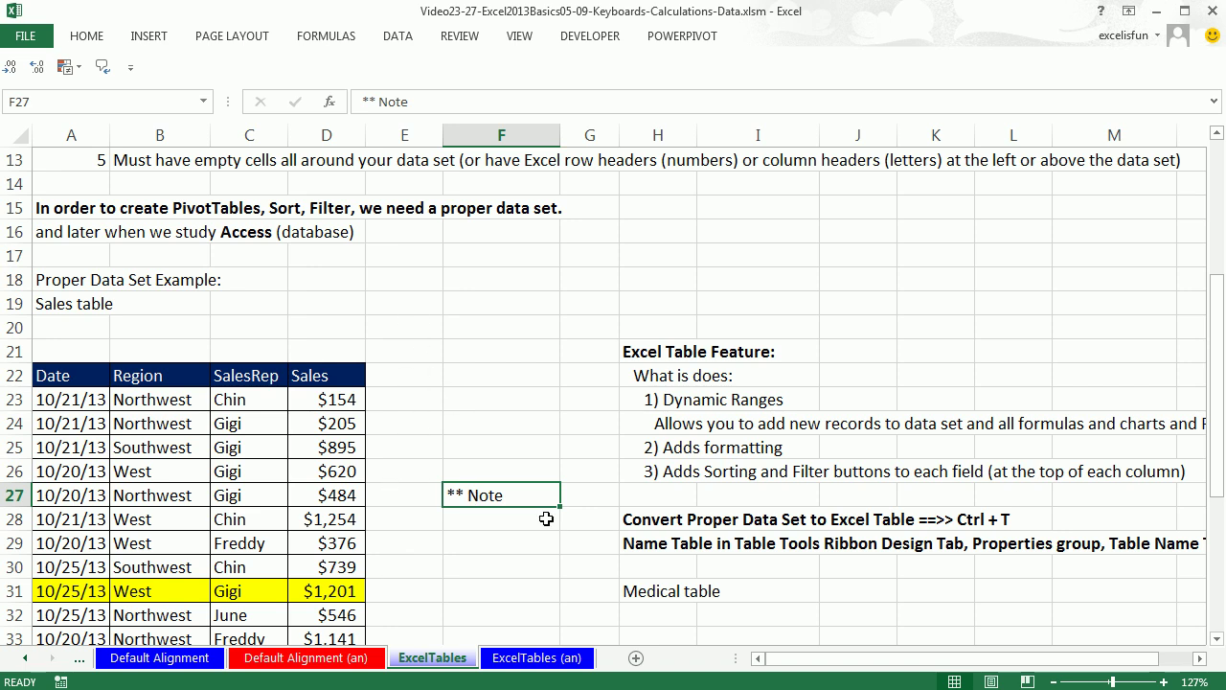
{"action": "key", "text": "Delete"}
{"action": "left_click", "coordinate": [579, 493]}
{"action": "scroll", "coordinate": [576, 493], "scroll_direction": "up", "scroll_amount": 3}
{"action": "scroll", "coordinate": [550, 486], "scroll_direction": "up", "scroll_amount": 1}
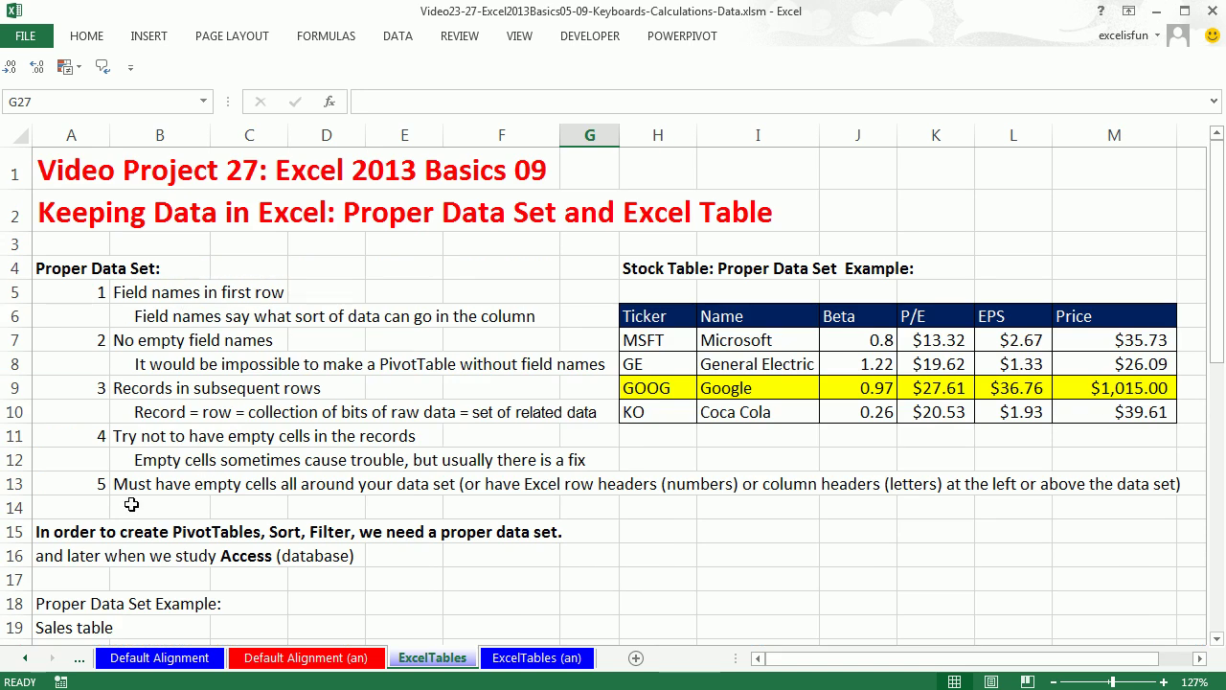
- Glance at the DATA tab's PivotTable tools, collapse the ribbon, and select cell B25 in the Sales table
{"action": "left_click", "coordinate": [410, 39]}
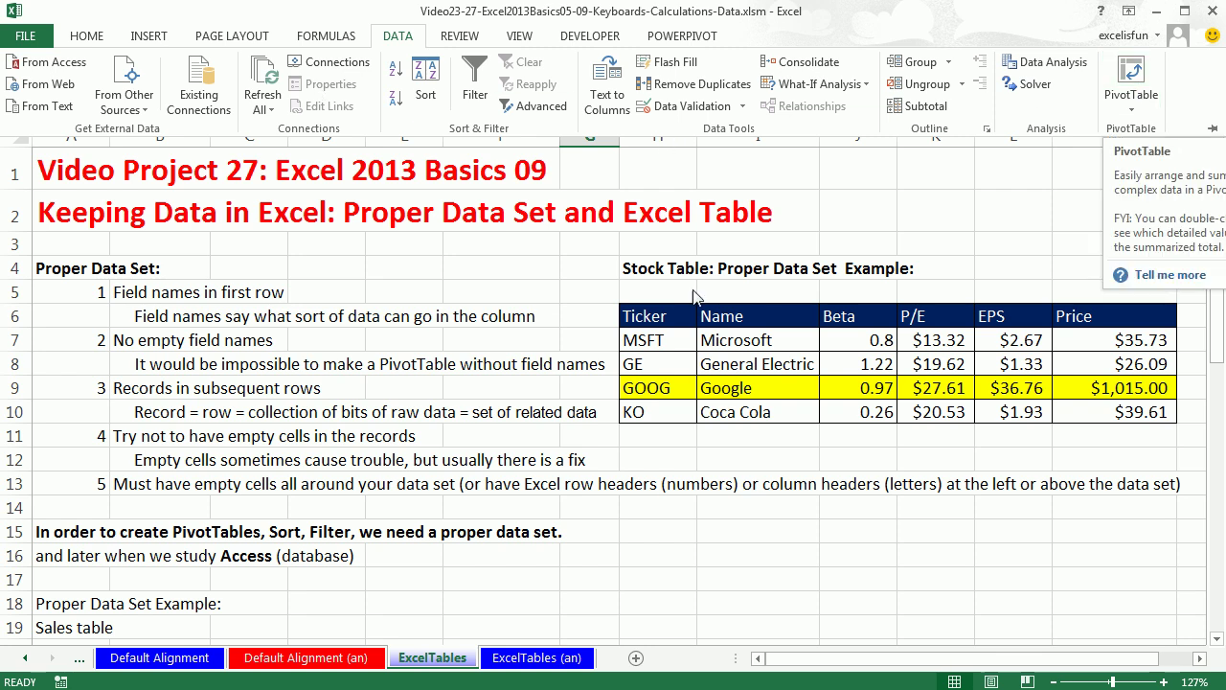
{"action": "key", "text": "ctrl+F1"}
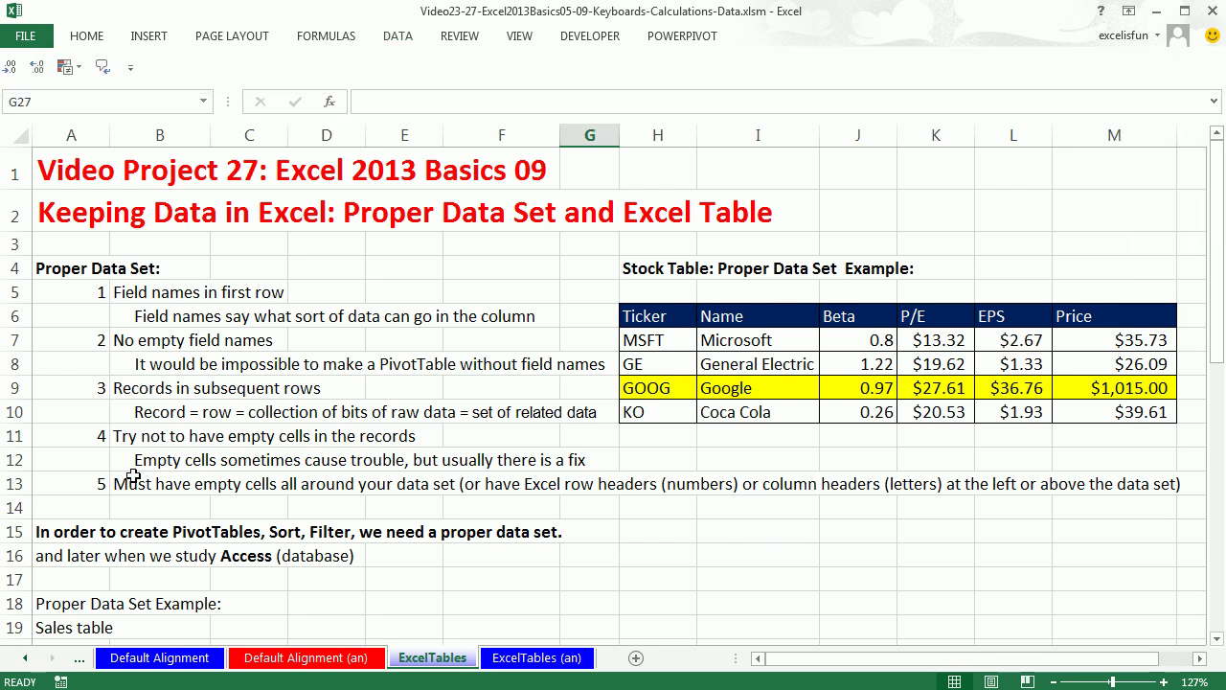
{"action": "scroll", "coordinate": [288, 503], "scroll_direction": "down", "scroll_amount": 2}
{"action": "scroll", "coordinate": [291, 496], "scroll_direction": "down", "scroll_amount": 2}
{"action": "left_click", "coordinate": [170, 447]}
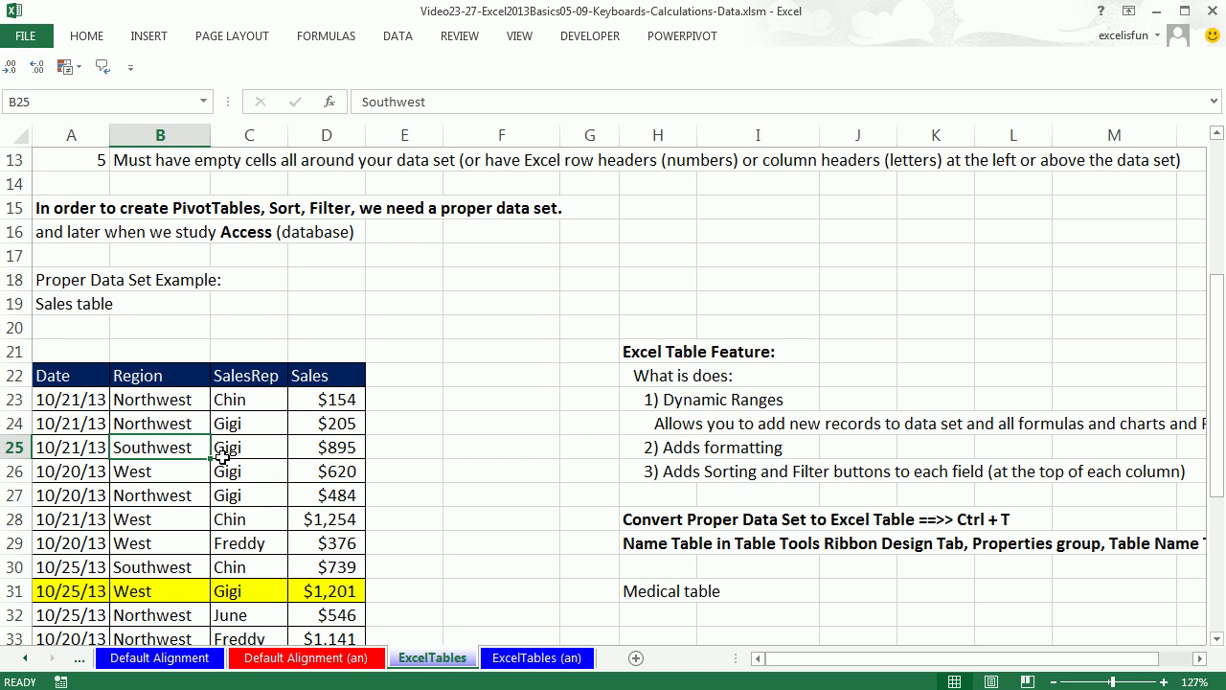
- Start a PivotTable from Sales range A22:D44 with New Worksheet chosen, moving the dialog aside
{"action": "key", "text": "alt"}
{"action": "key", "text": "n"}
{"action": "key", "text": "v"}
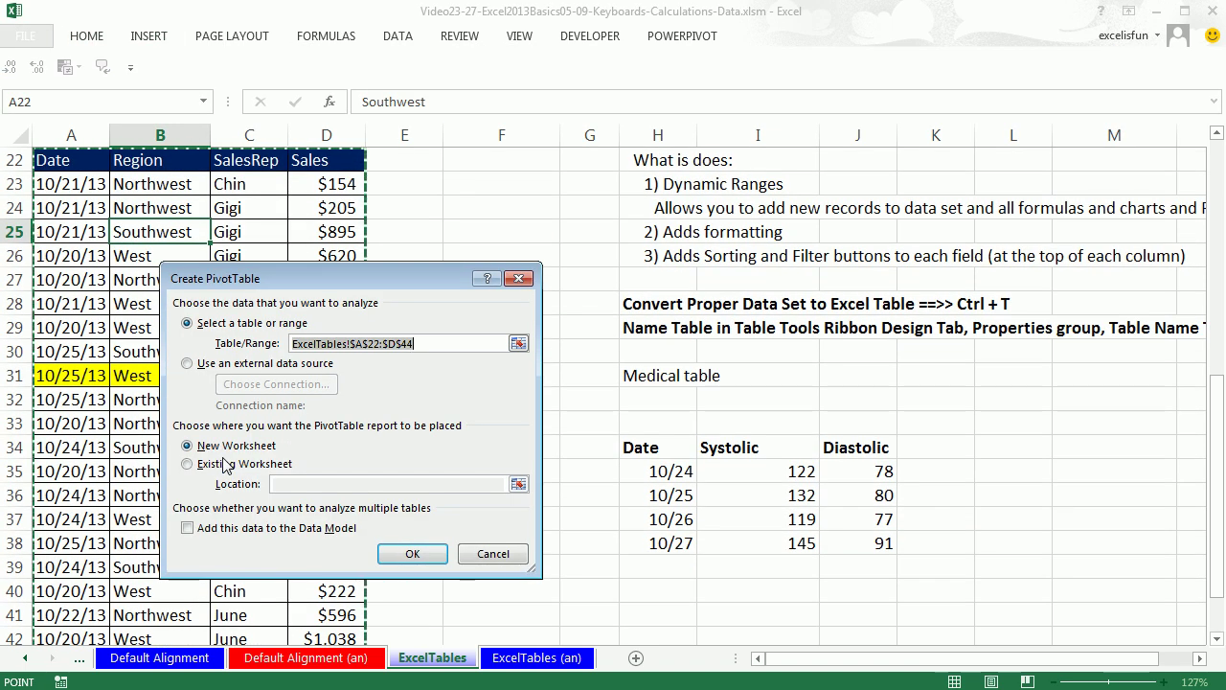
{"action": "left_click", "coordinate": [195, 468]}
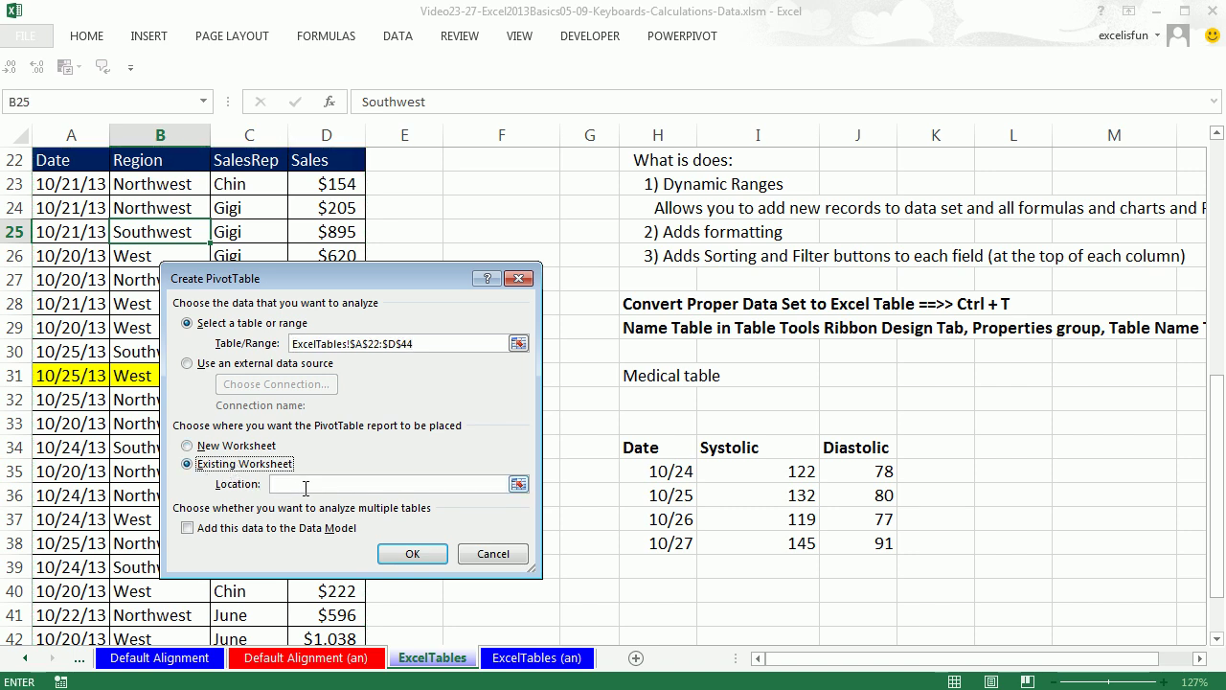
{"action": "left_click", "coordinate": [191, 446]}
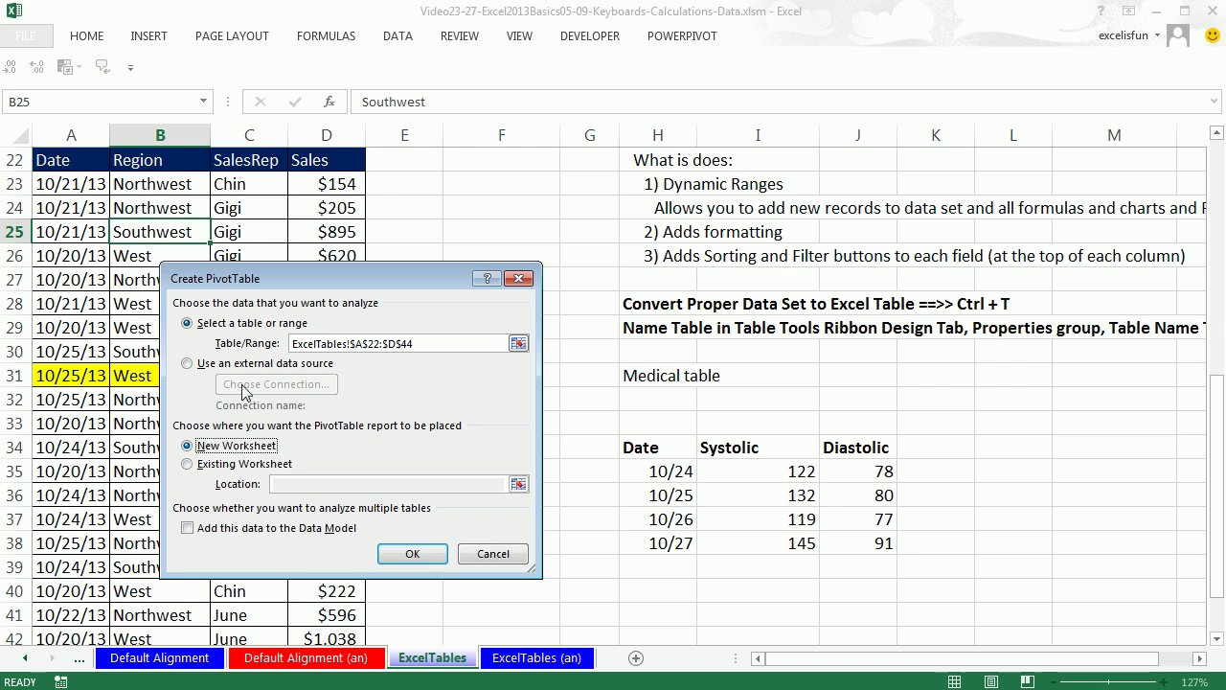
{"action": "left_click_drag", "start_coordinate": [260, 280], "coordinate": [386, 232]}
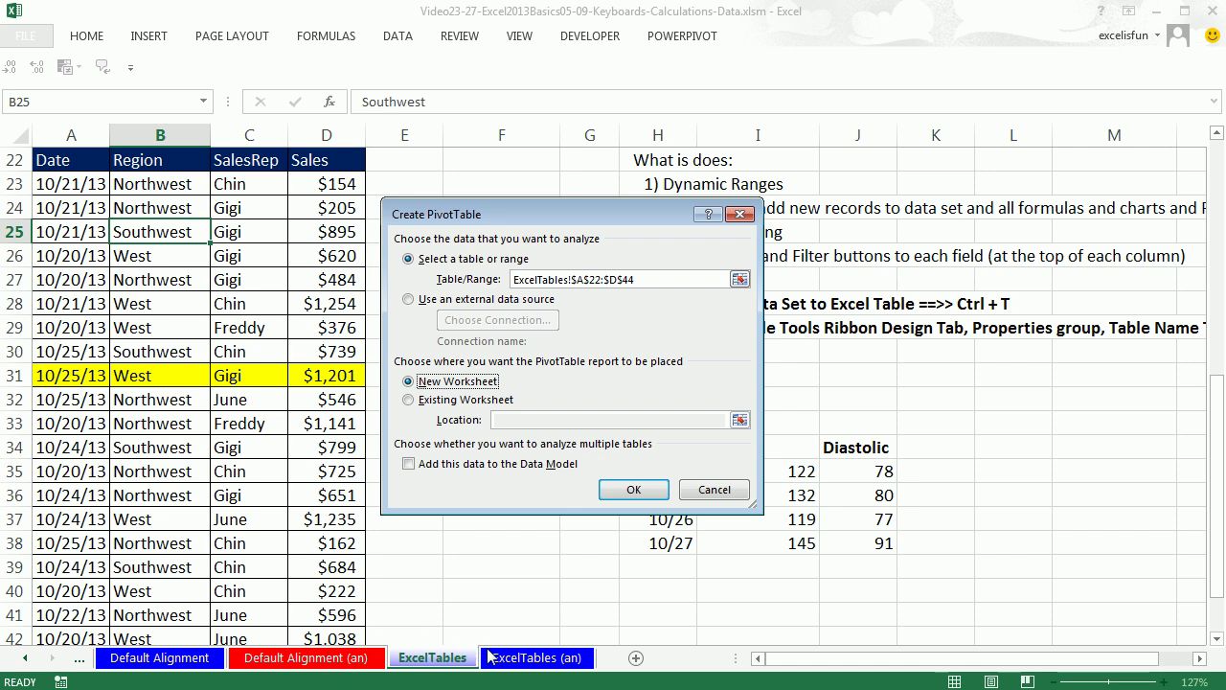
- Create the PivotTable on a new sheet and rename that sheet 'PT 1'
{"action": "left_click", "coordinate": [633, 490]}
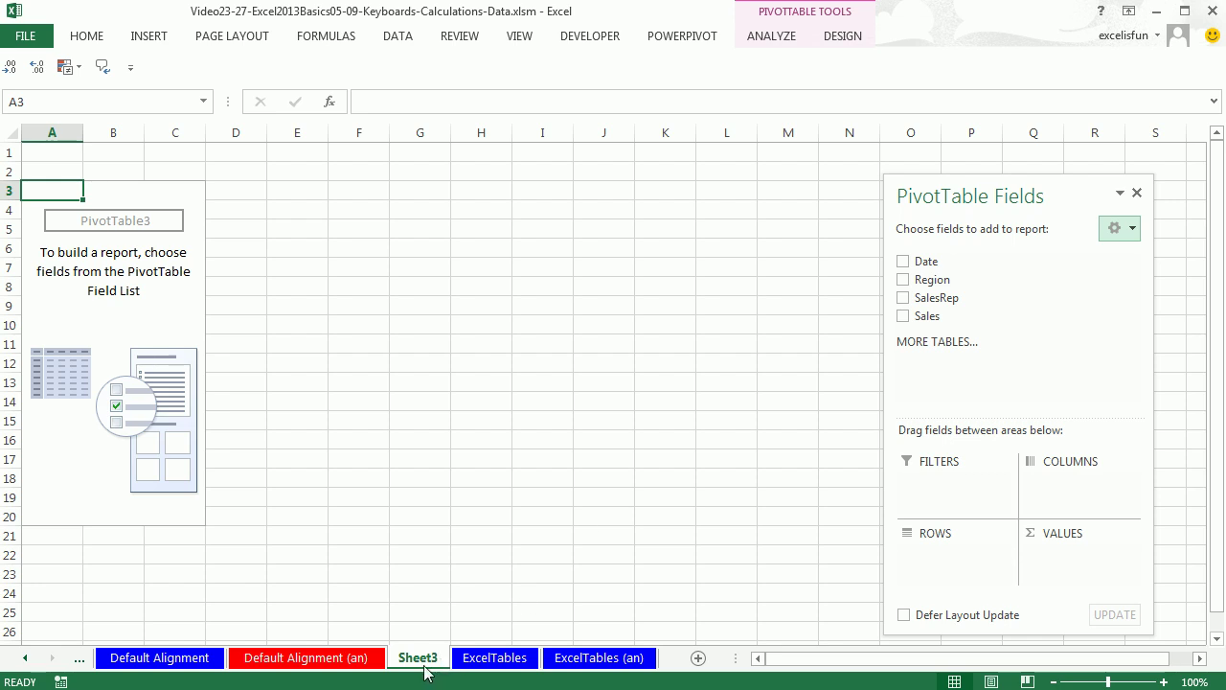
{"action": "double_click", "coordinate": [424, 662]}
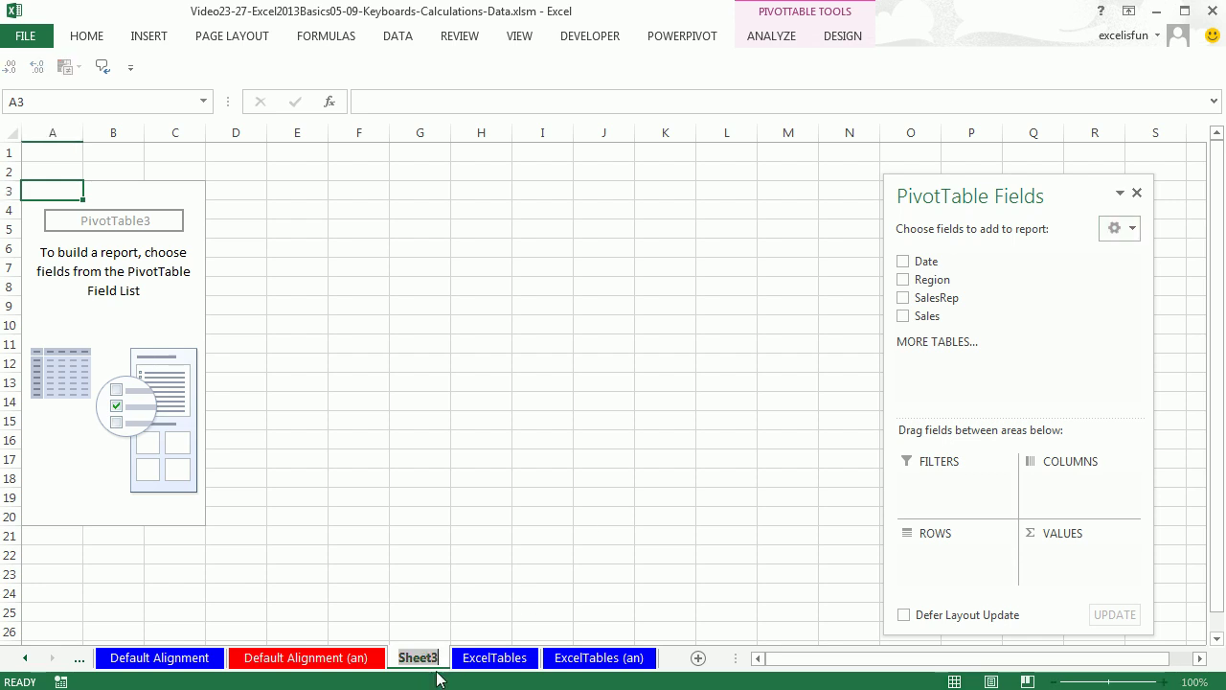
{"action": "type", "text": "PT 1"}
{"action": "key", "text": "Return"}
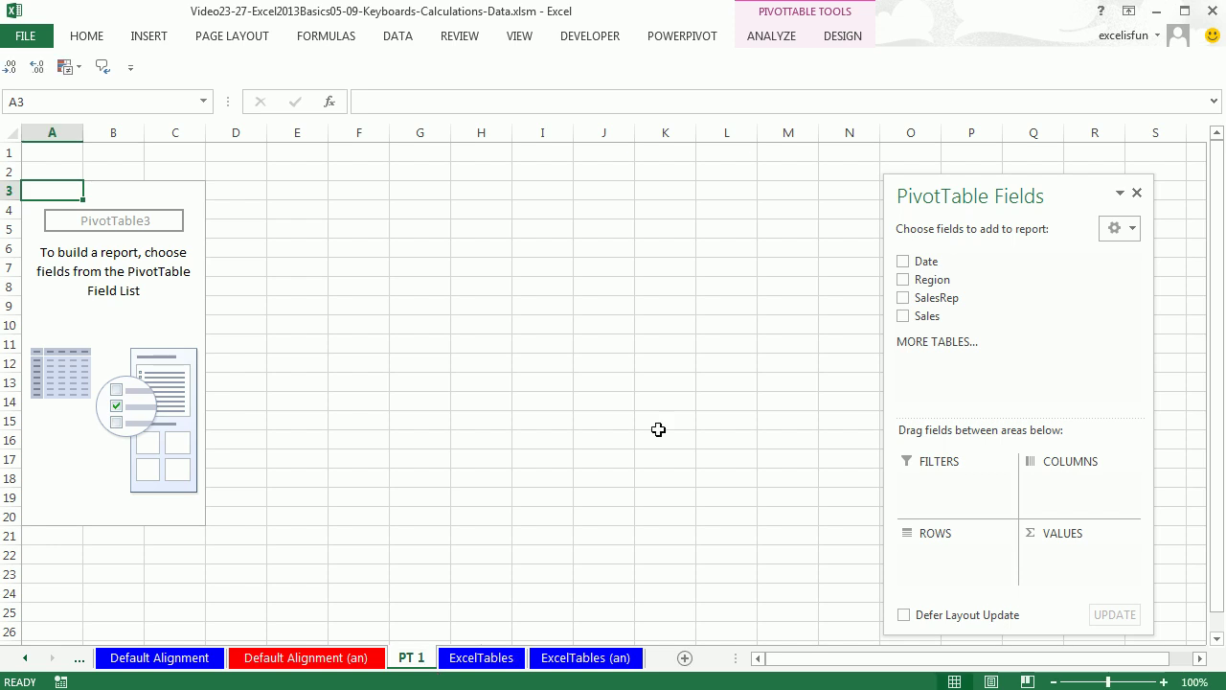
- Put SalesRep in Rows and Sales in Values to total sales per rep
{"action": "left_click_drag", "start_coordinate": [1074, 203], "coordinate": [659, 173]}
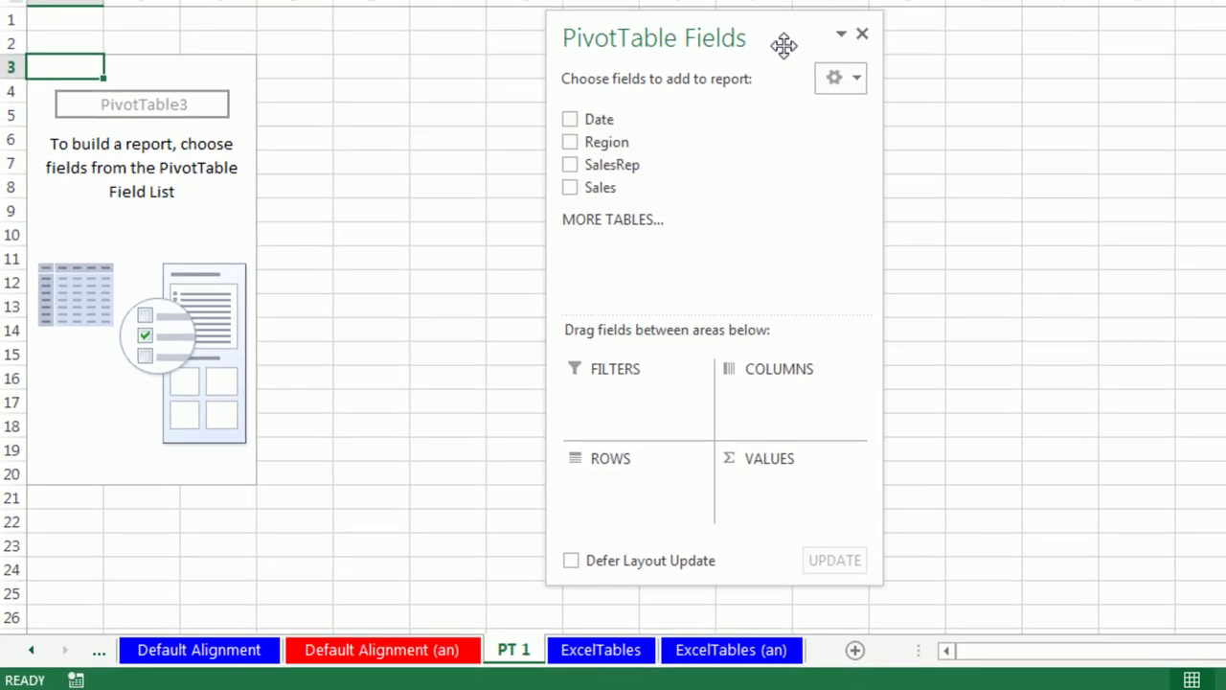
{"action": "mouse_move", "coordinate": [933, 297]}
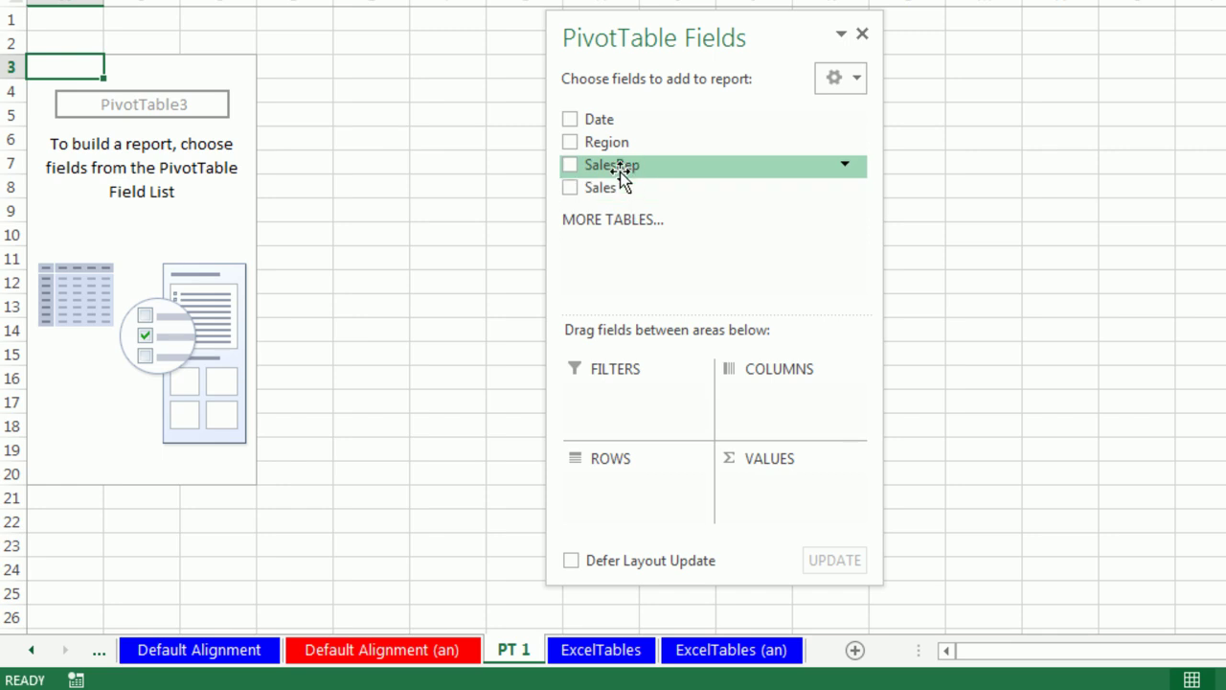
{"action": "mouse_move", "coordinate": [618, 169]}
{"action": "left_mouse_down"}
{"action": "mouse_move", "coordinate": [610, 192]}
{"action": "mouse_move", "coordinate": [645, 482]}
{"action": "left_mouse_up"}
{"action": "left_click_drag", "start_coordinate": [597, 190], "coordinate": [788, 510]}
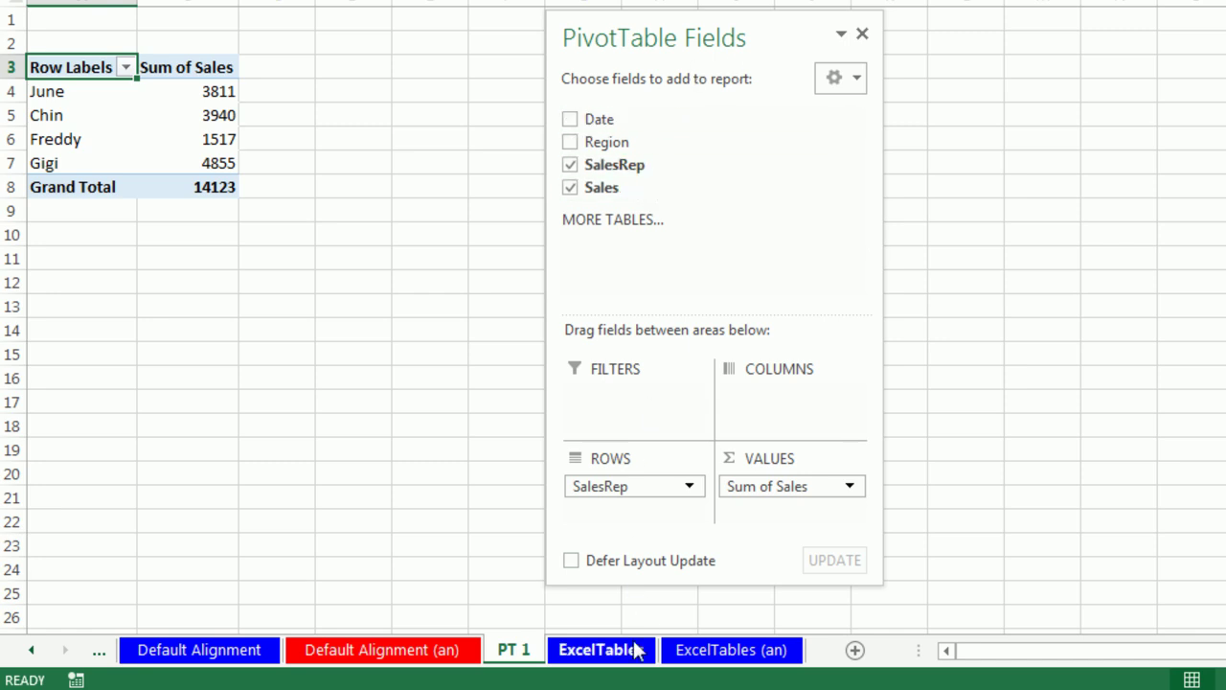
- On the ExcelTables sheet, sort the Sales column Z to A so $1,254 comes first
{"action": "left_click", "coordinate": [587, 652]}
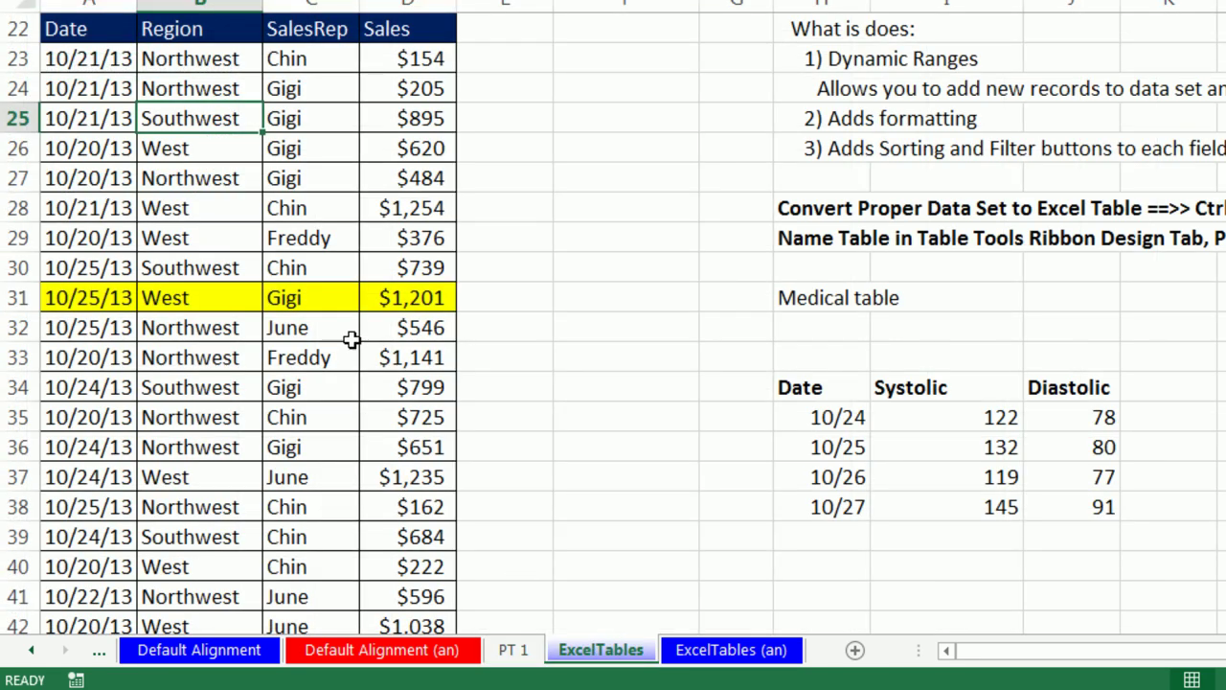
{"action": "left_click", "coordinate": [286, 295]}
{"action": "scroll", "coordinate": [292, 332], "scroll_direction": "up", "scroll_amount": 1}
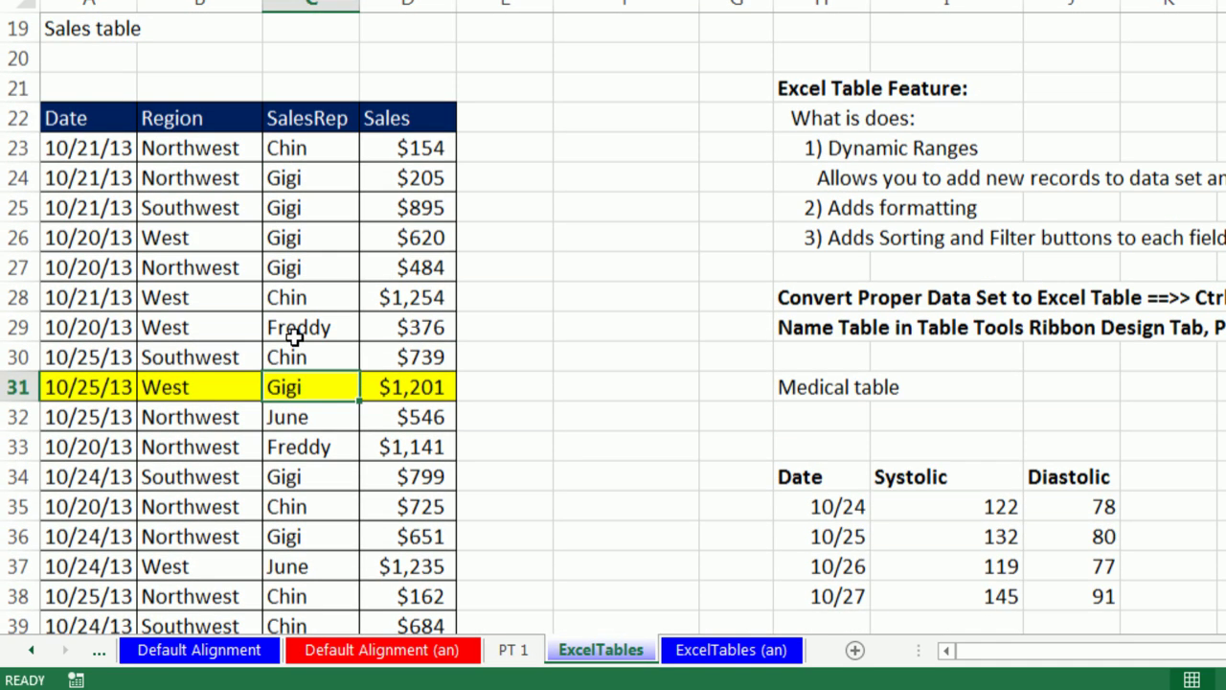
{"action": "left_click", "coordinate": [392, 178]}
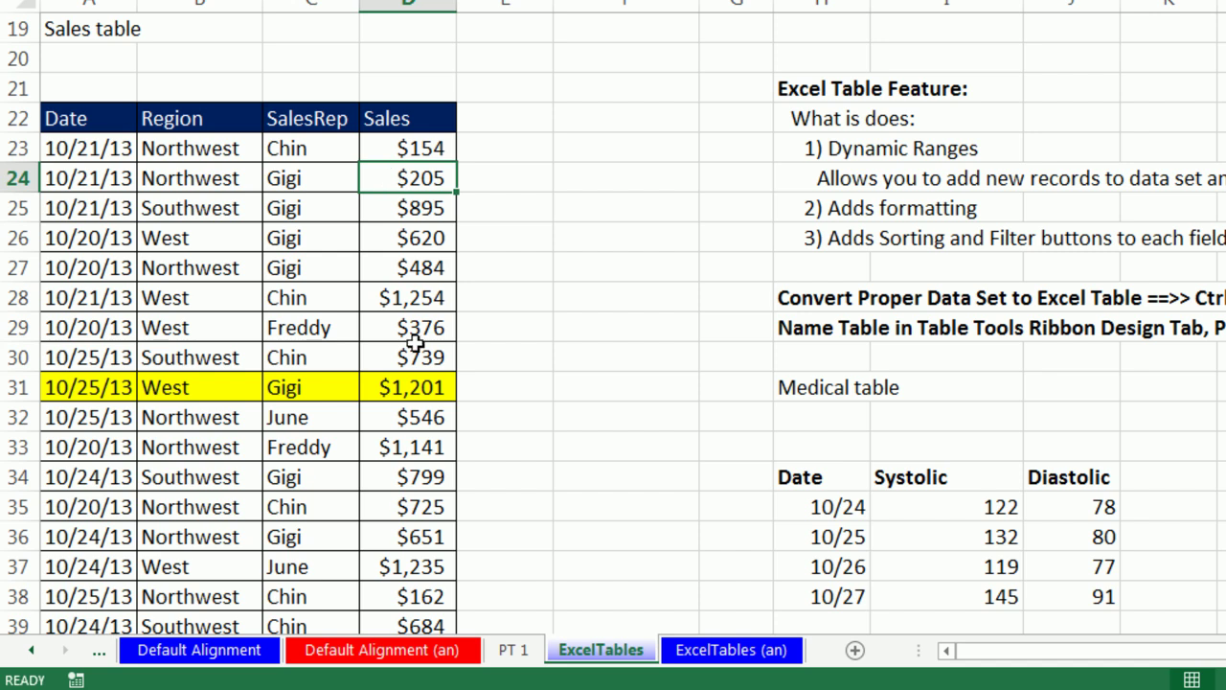
{"action": "right_click", "coordinate": [409, 182]}
{"action": "key", "text": "Escape"}
{"action": "left_click", "coordinate": [350, 397]}
{"action": "left_click", "coordinate": [398, 38]}
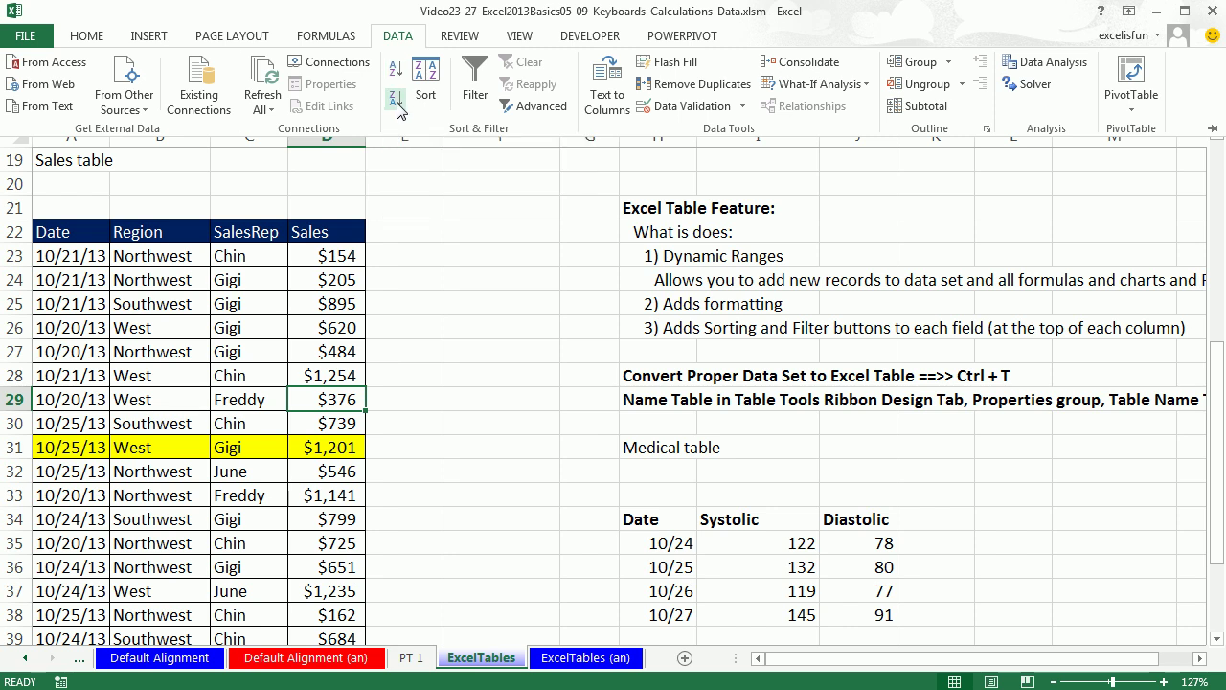
{"action": "left_click", "coordinate": [394, 100]}
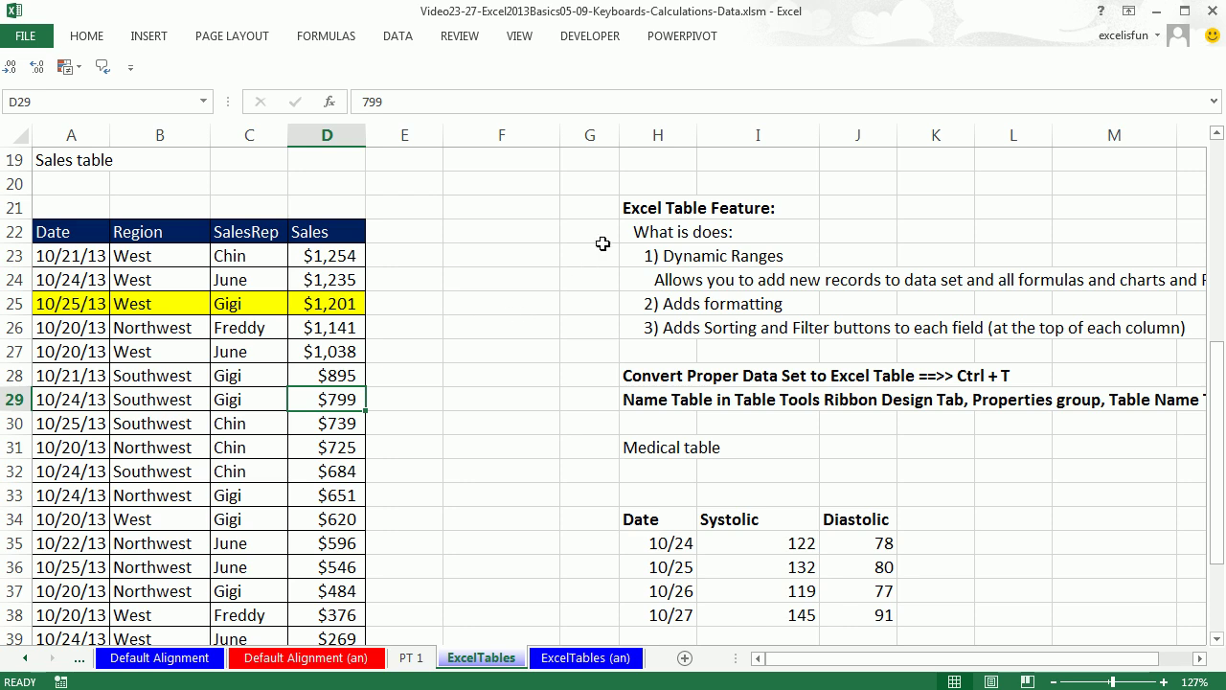
{"action": "left_click", "coordinate": [1201, 659]}
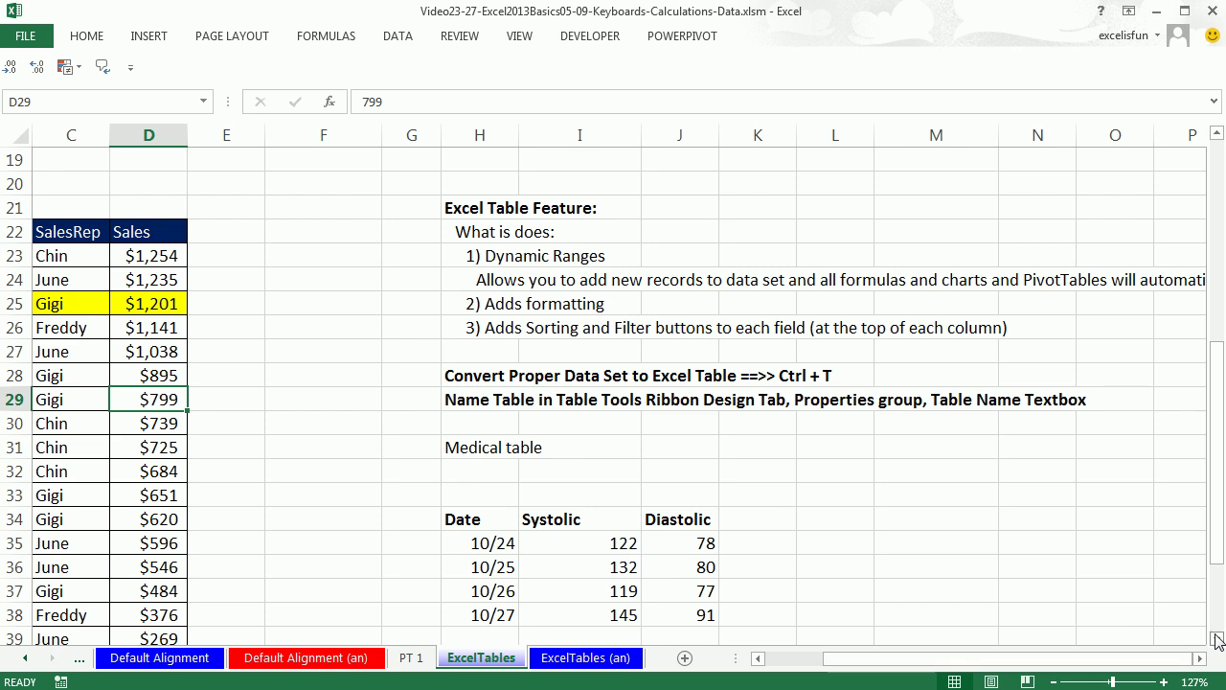
{"action": "scroll", "coordinate": [665, 507], "scroll_direction": "down", "scroll_amount": 1}
{"action": "left_click_drag", "start_coordinate": [462, 472], "coordinate": [700, 472]}
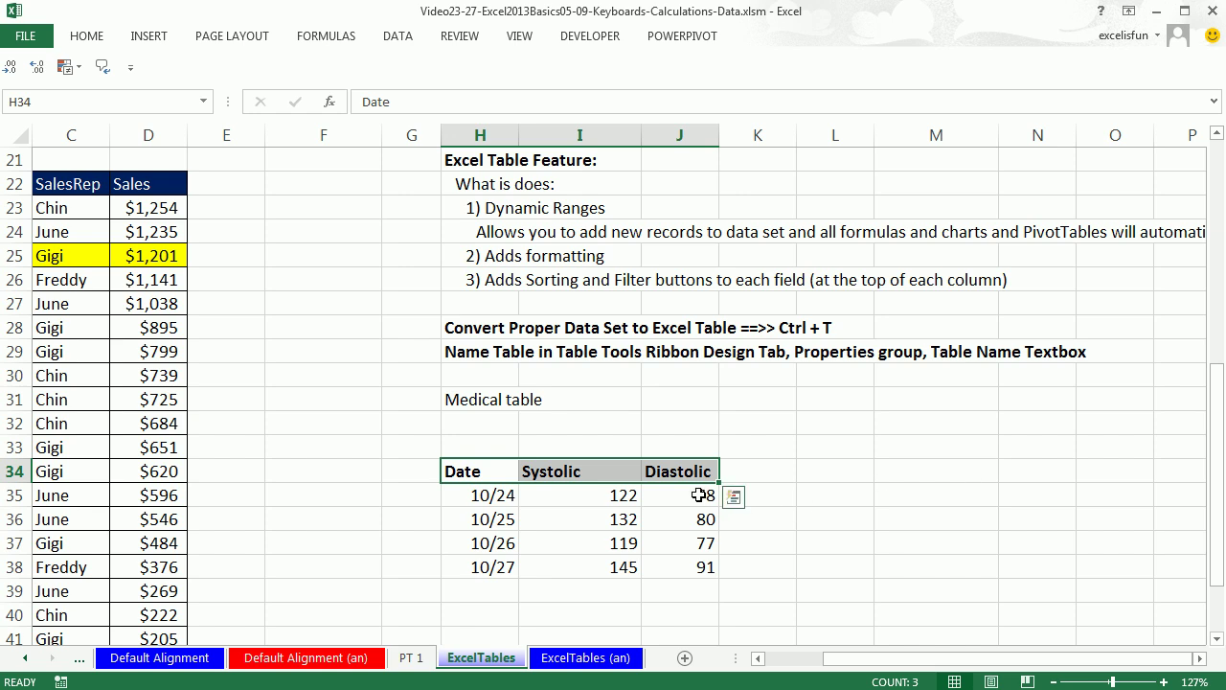
{"action": "left_click_drag", "start_coordinate": [706, 495], "coordinate": [694, 588]}
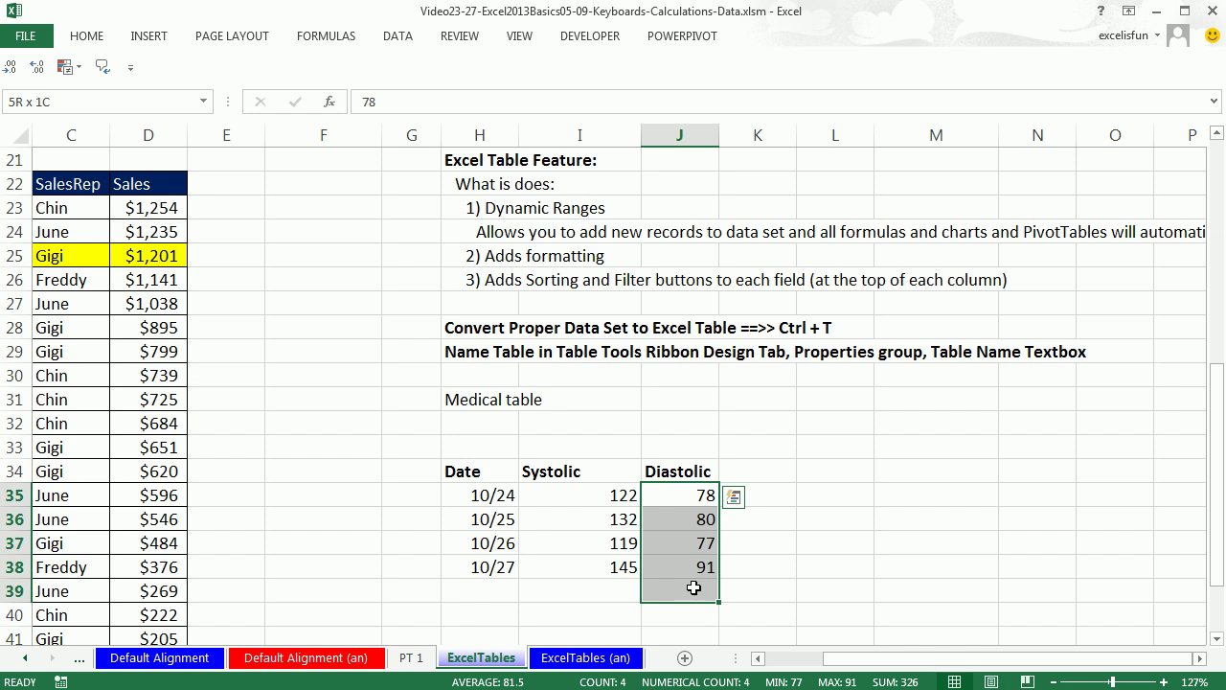
{"action": "left_click_drag", "start_coordinate": [693, 588], "coordinate": [698, 610]}
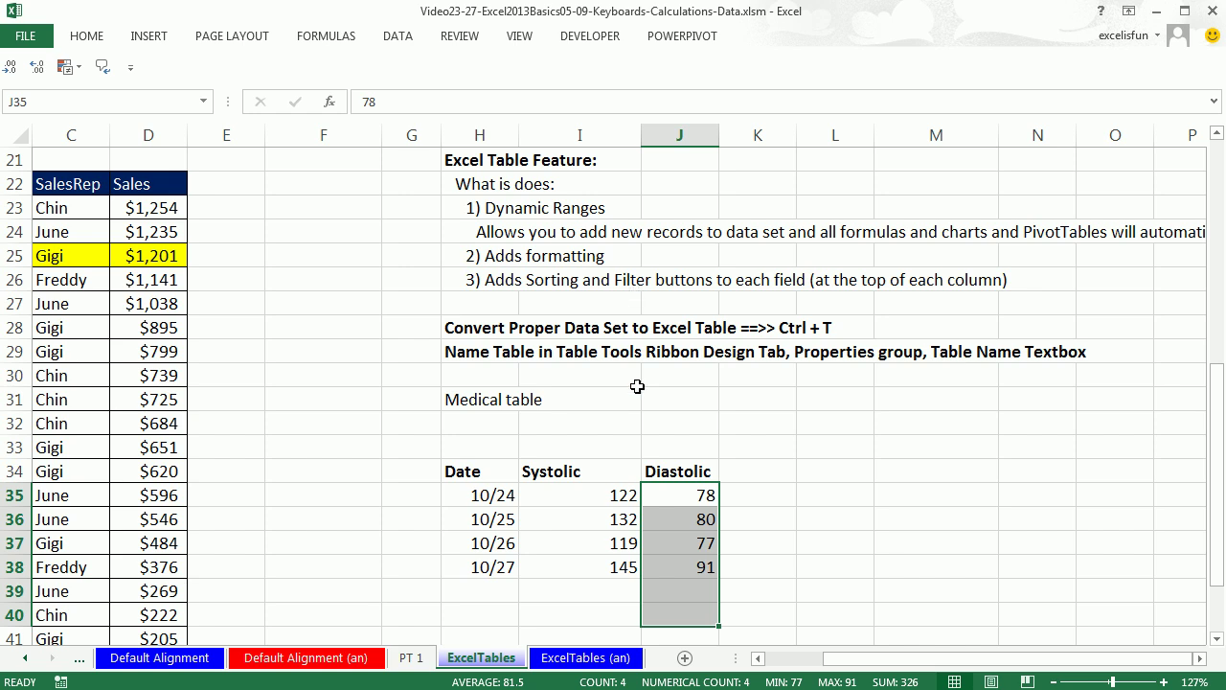
{"action": "left_click", "coordinate": [613, 496]}
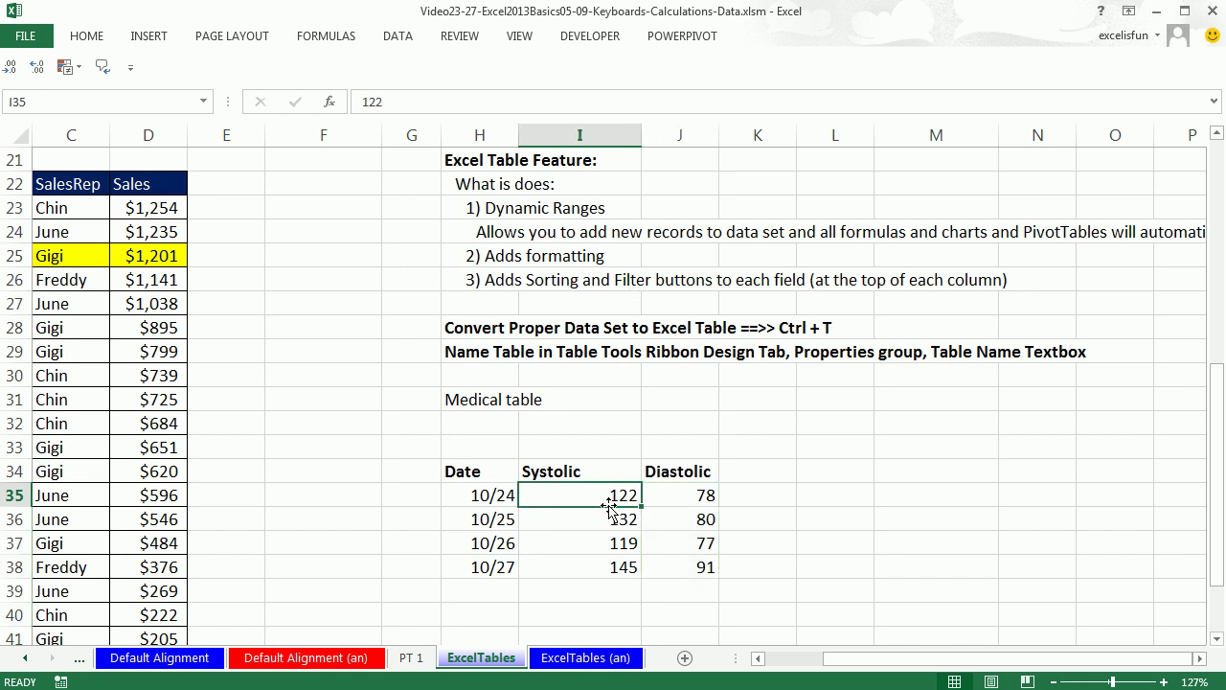
- Convert the blood-pressure range H34:J38 into a table, keeping 'My table has headers' checked
{"action": "left_click", "coordinate": [142, 40]}
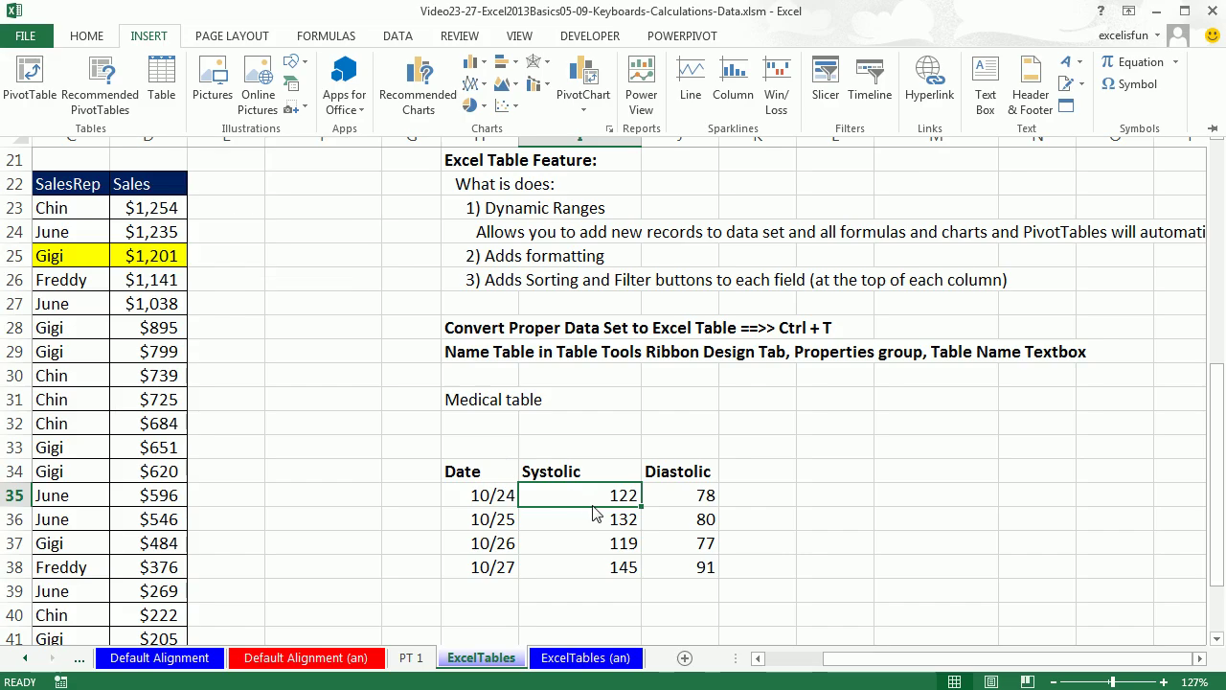
{"action": "key", "text": "ctrl+t"}
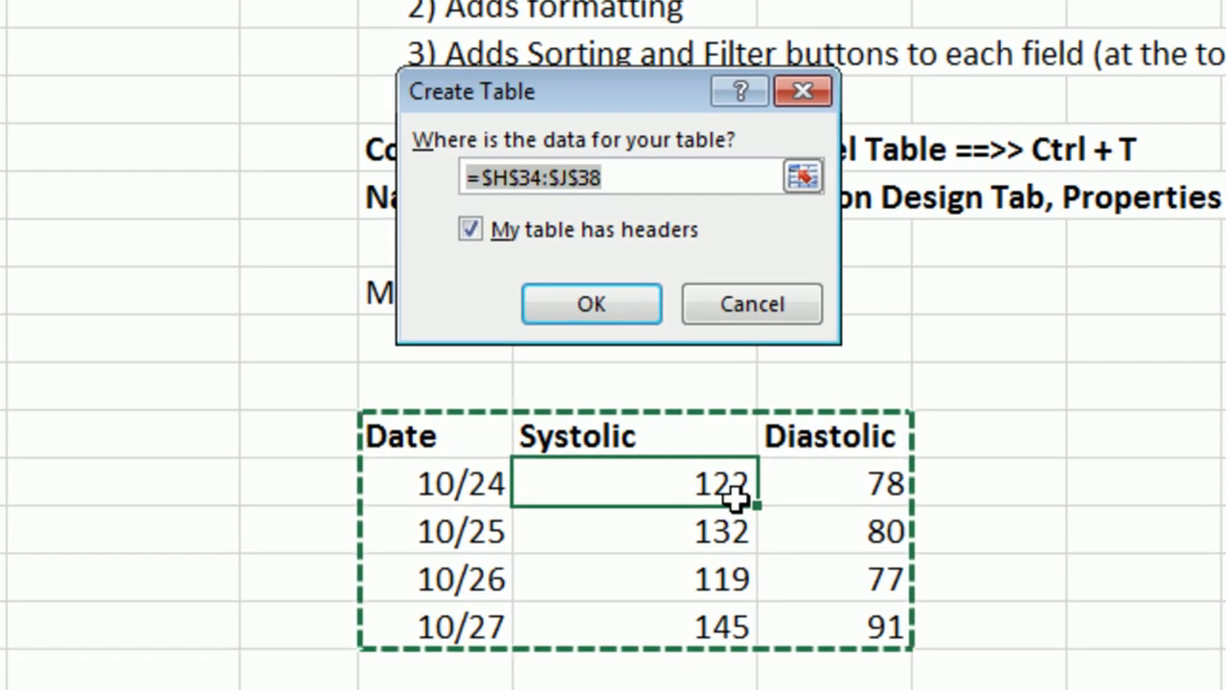
{"action": "left_click", "coordinate": [466, 230]}
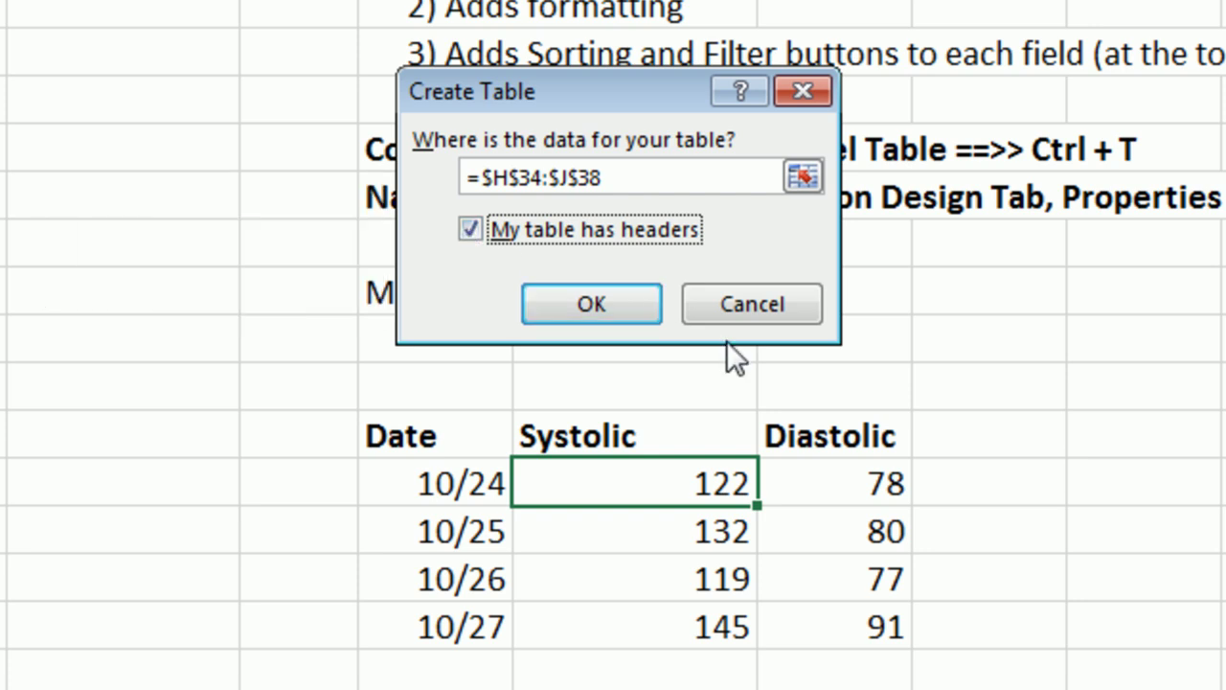
{"action": "left_click", "coordinate": [639, 308]}
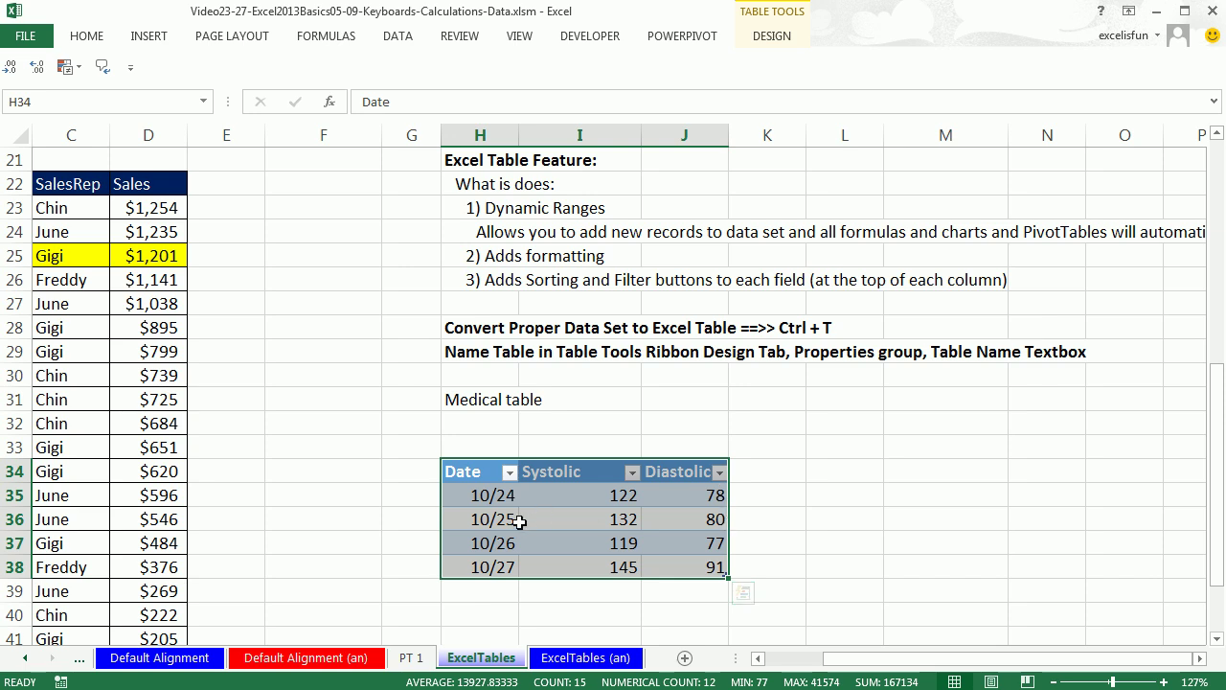
- Preview the Table Styles gallery for the blood-pressure table without applying a style
{"action": "left_click", "coordinate": [625, 532]}
{"action": "left_click", "coordinate": [776, 44]}
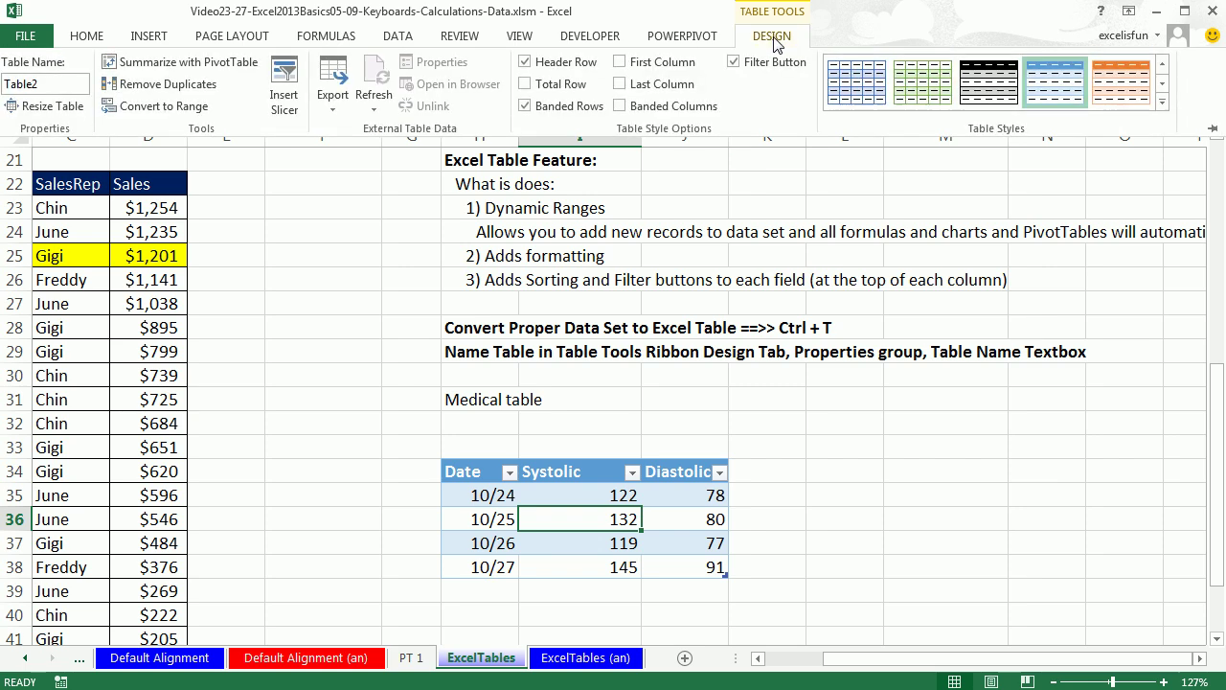
{"action": "left_click", "coordinate": [1164, 113]}
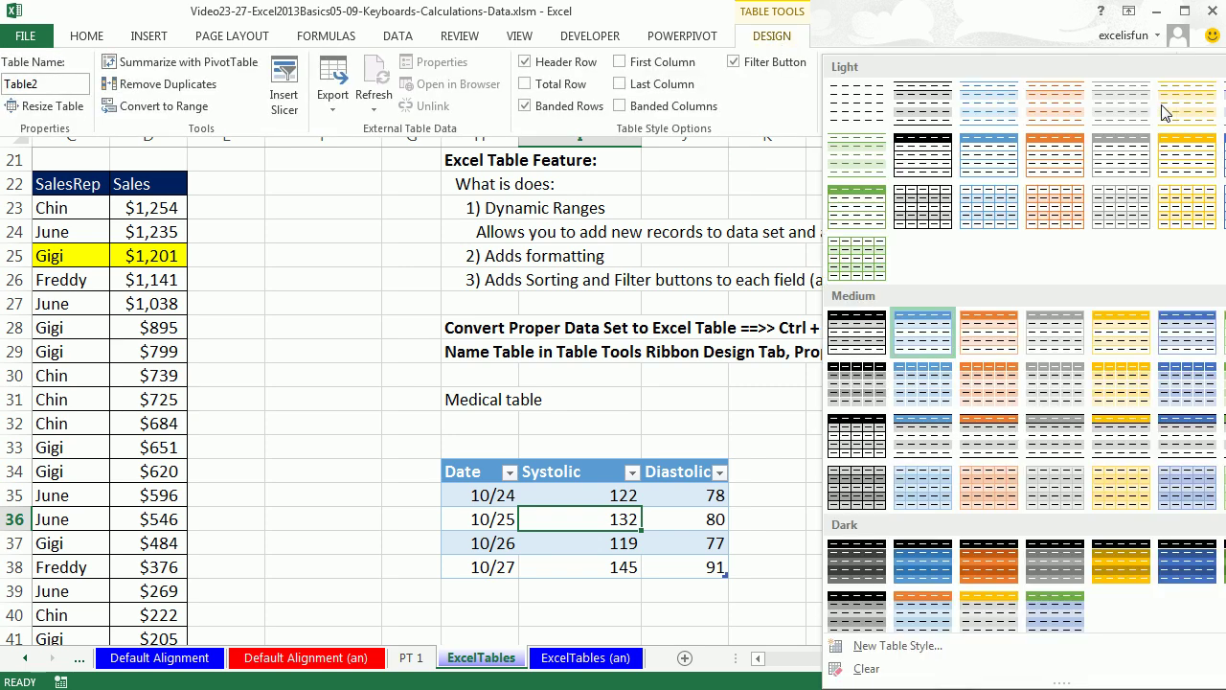
{"action": "key", "text": "Escape"}
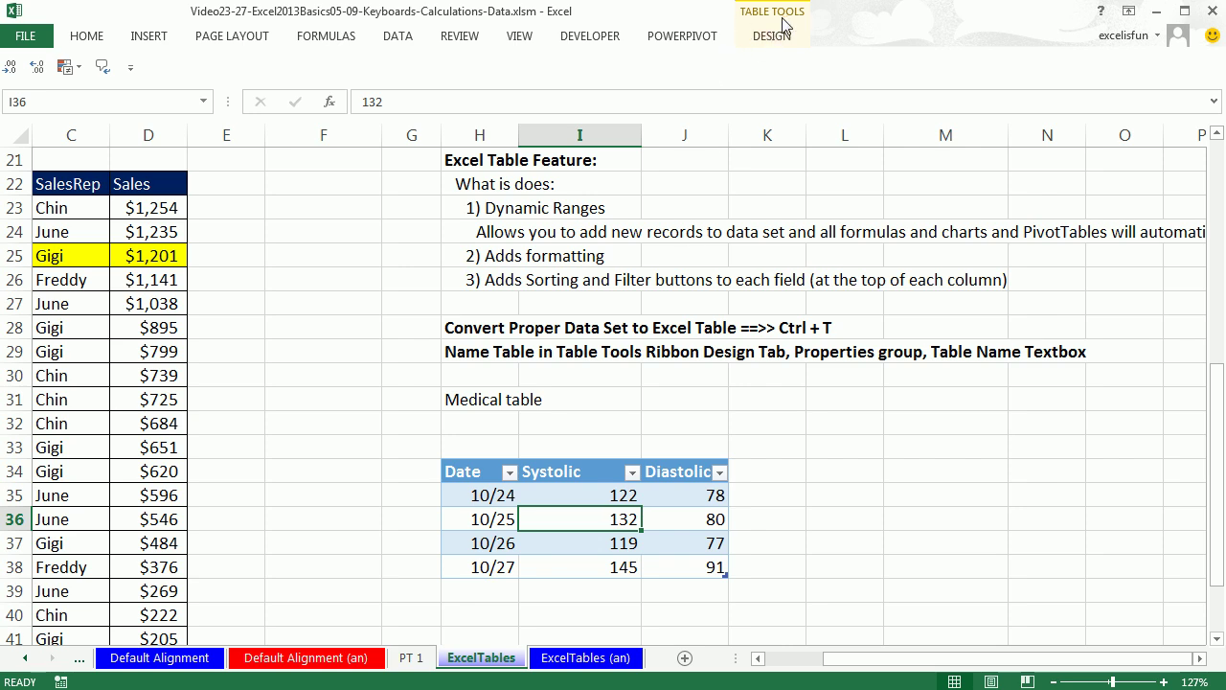
- Rename the table from Table2 to 'BloodPressureT' in the Table Name box
{"action": "left_click", "coordinate": [778, 46]}
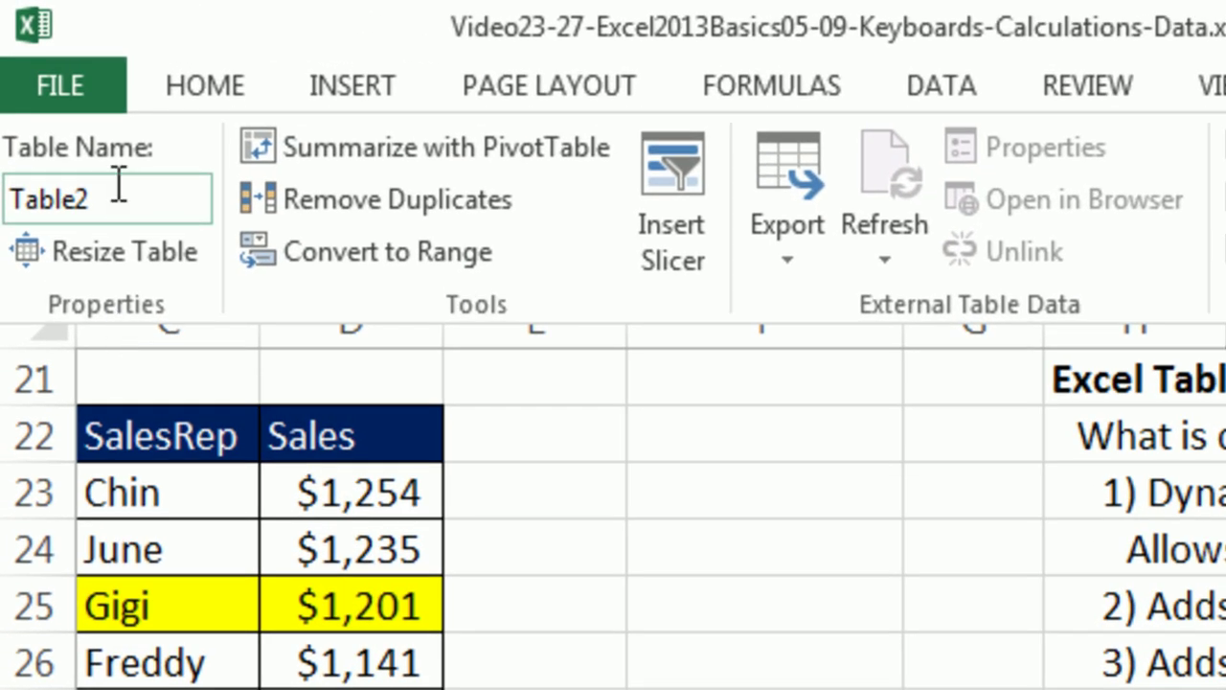
{"action": "left_click", "coordinate": [130, 199]}
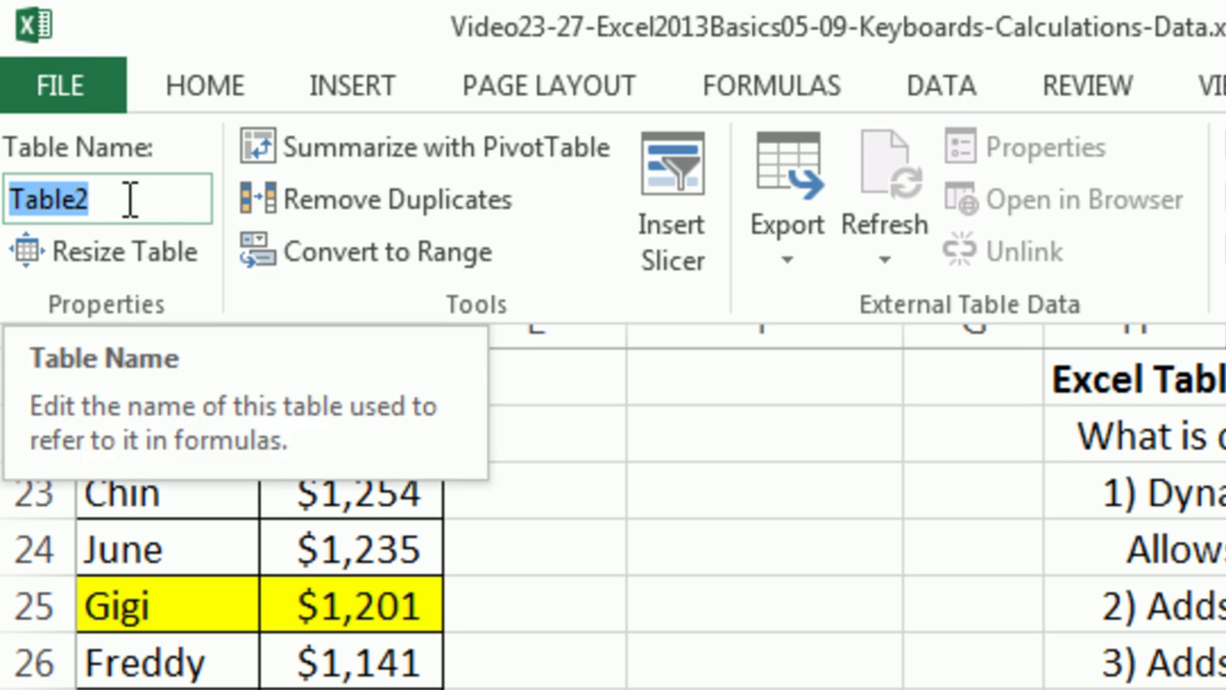
{"action": "type", "text": "BloodPressureT"}
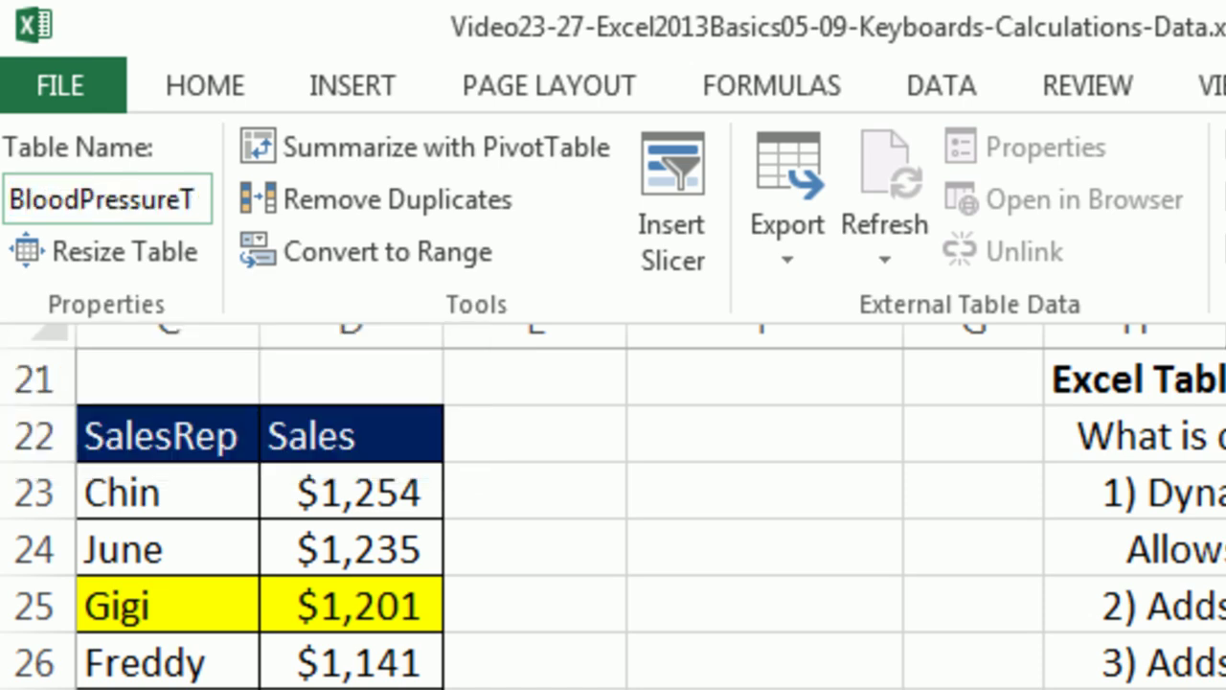
{"action": "key", "text": "Return"}
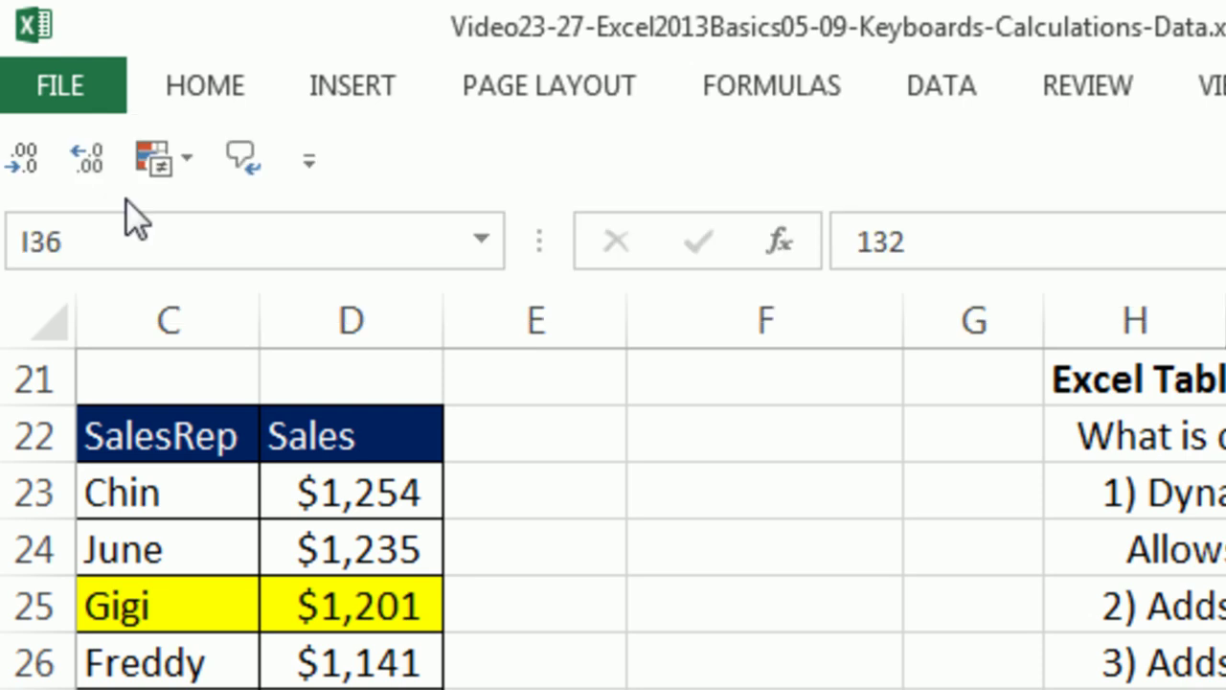
{"action": "left_click", "coordinate": [596, 488]}
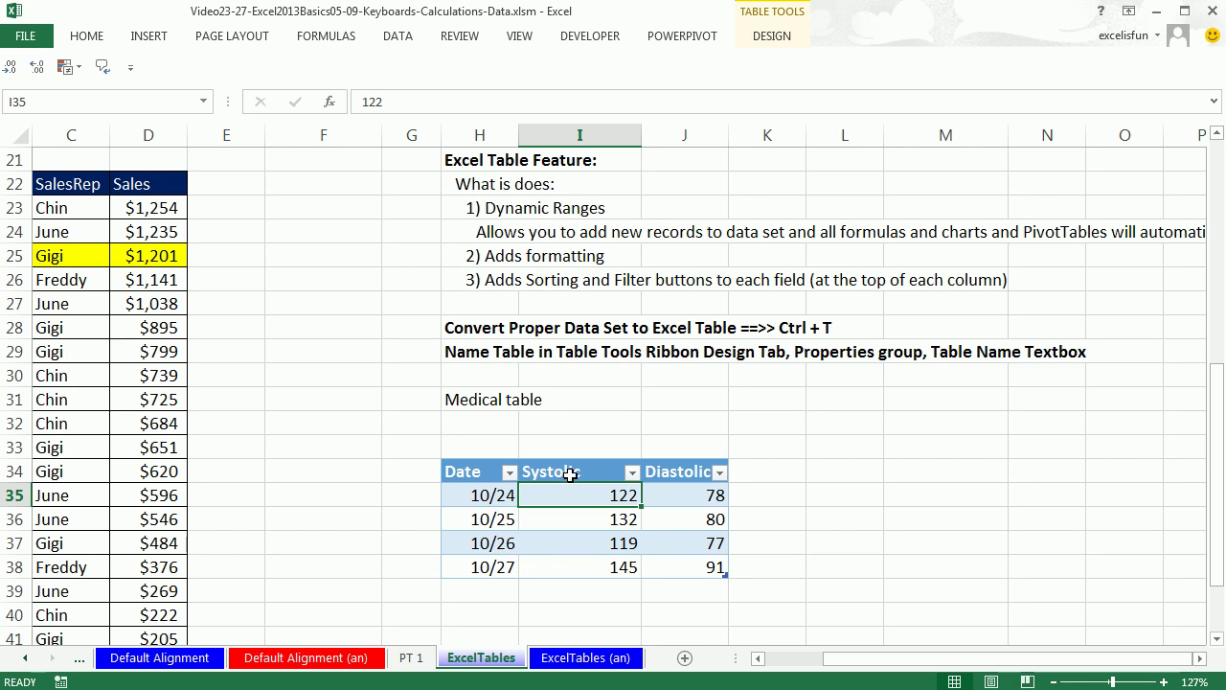
- Insert a clustered column chart of the Date and Systolic columns
{"action": "left_click_drag", "start_coordinate": [466, 472], "coordinate": [579, 543]}
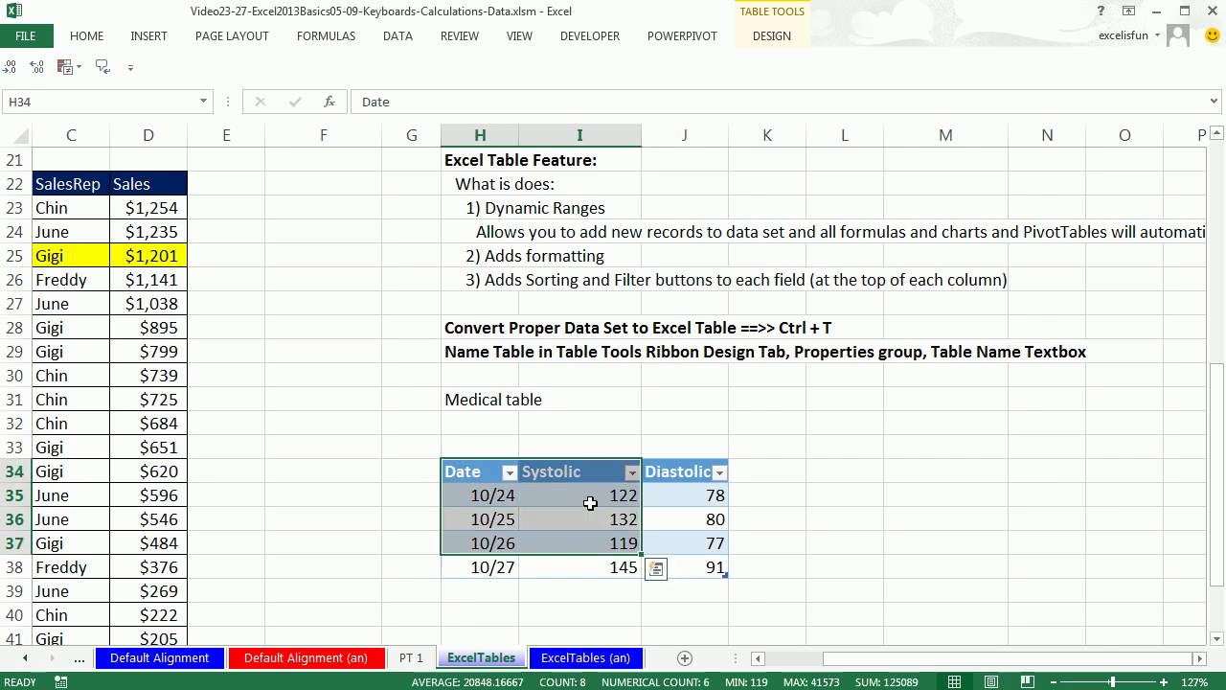
{"action": "mouse_move", "coordinate": [450, 473]}
{"action": "left_mouse_down"}
{"action": "mouse_move", "coordinate": [544, 481]}
{"action": "mouse_move", "coordinate": [549, 563]}
{"action": "left_mouse_up"}
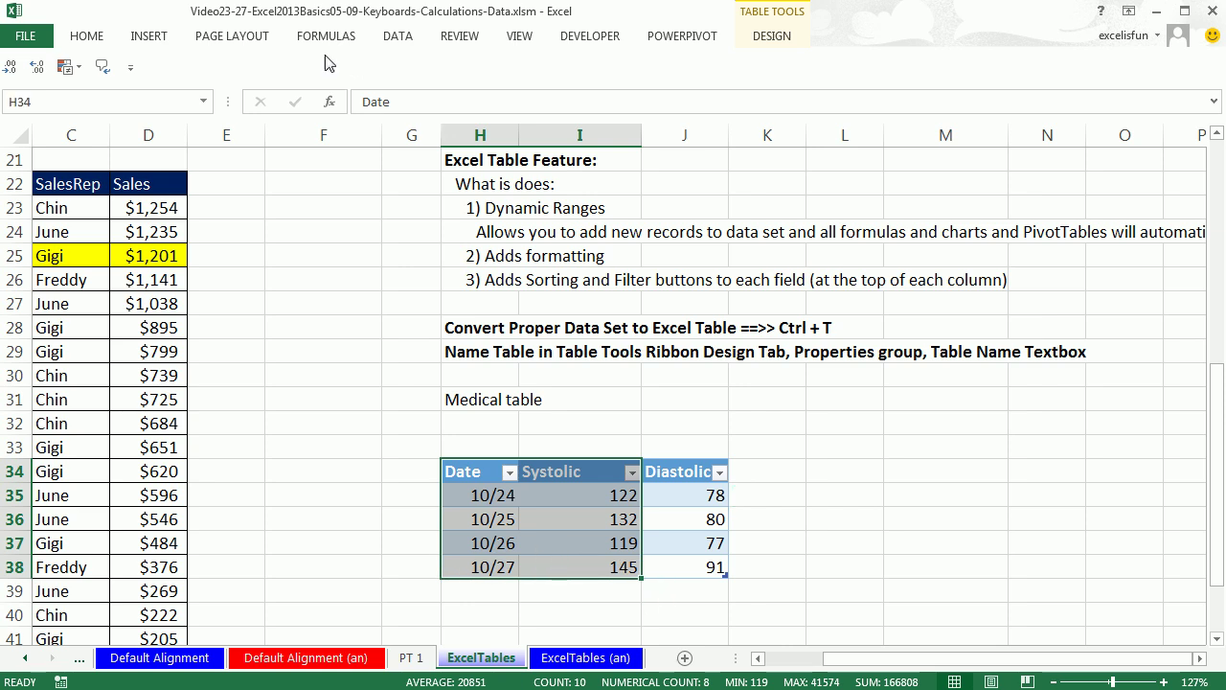
{"action": "left_click", "coordinate": [161, 41]}
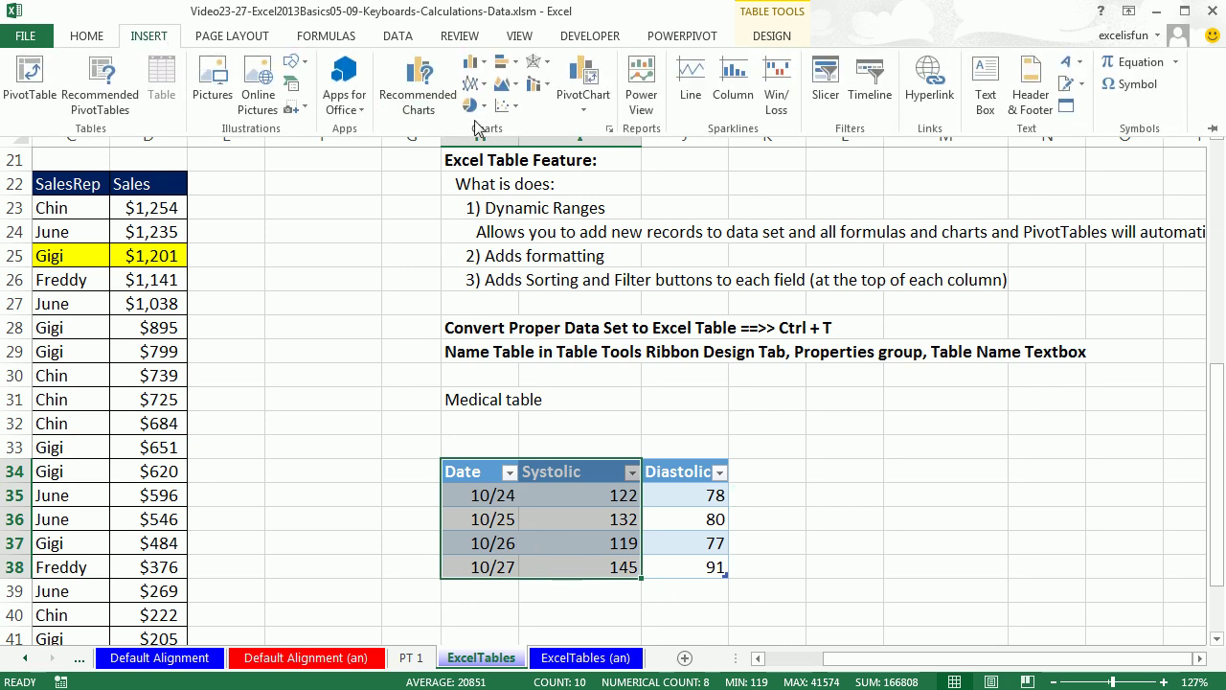
{"action": "left_click", "coordinate": [486, 67]}
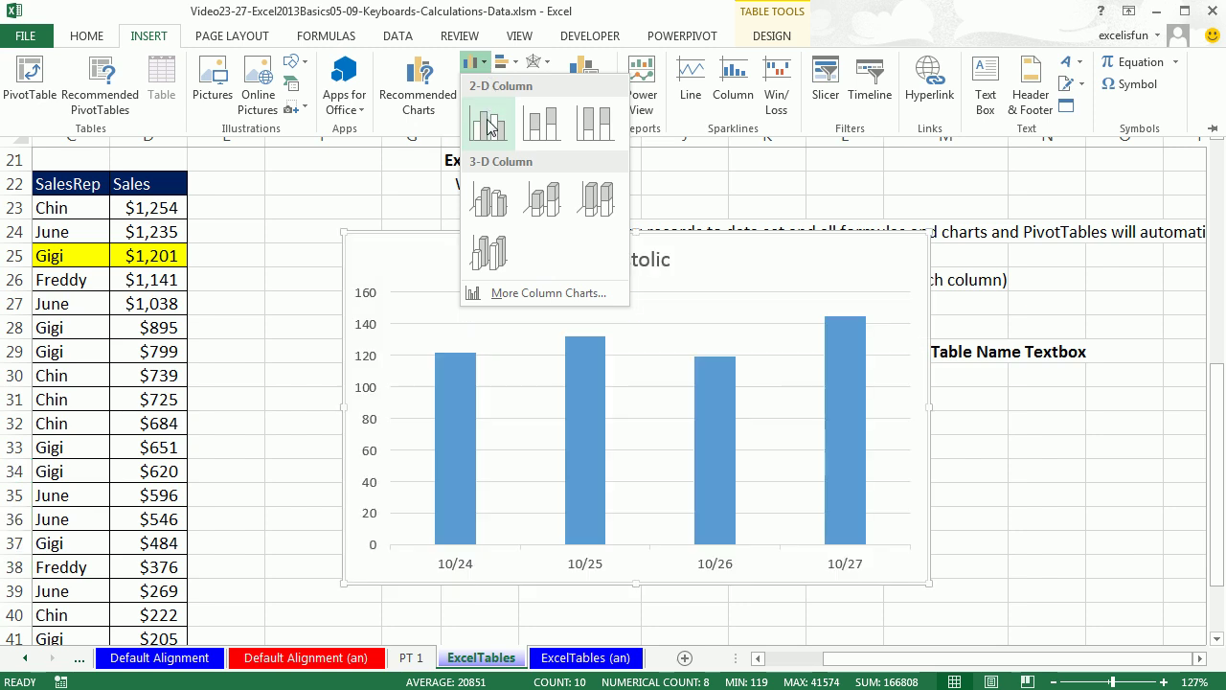
{"action": "left_click", "coordinate": [488, 127]}
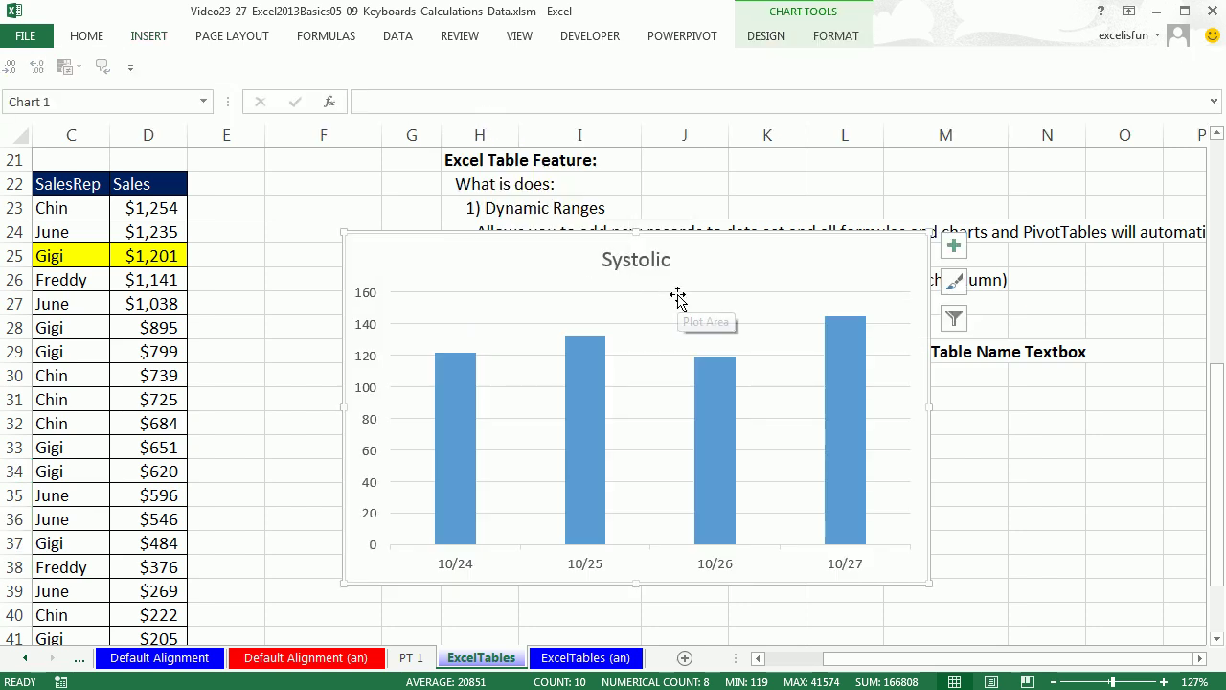
- Remove the vertical value axis from the Systolic chart
{"action": "left_click", "coordinate": [764, 325]}
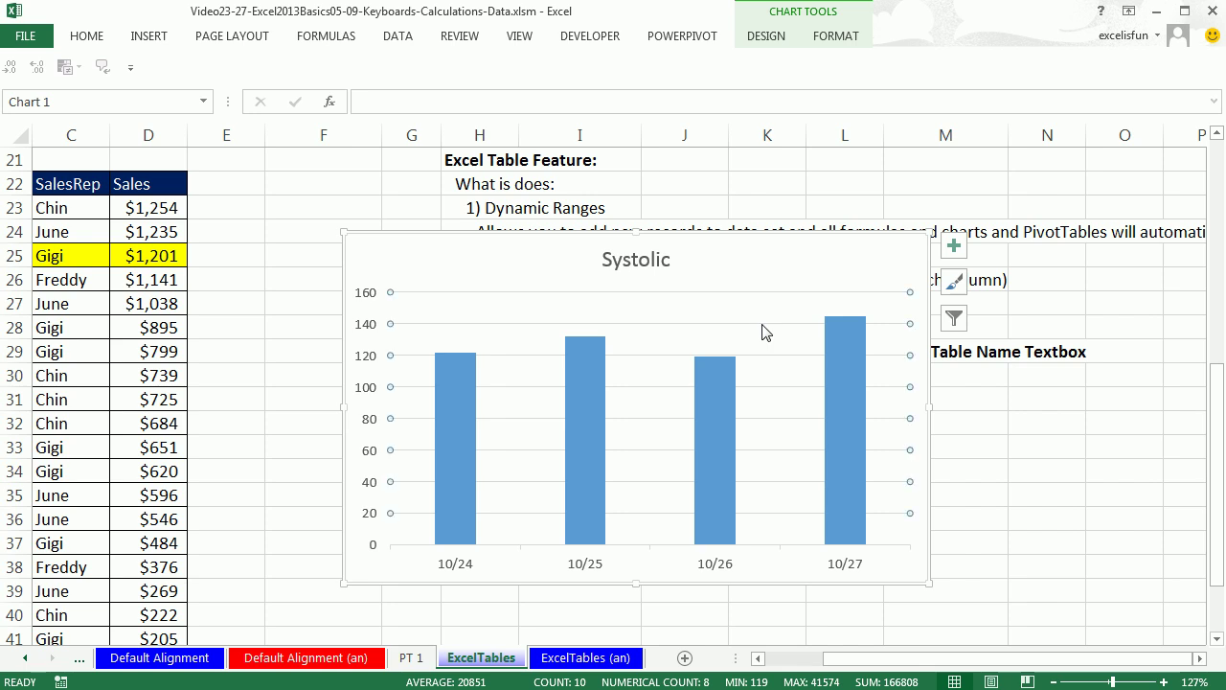
{"action": "left_click", "coordinate": [909, 302]}
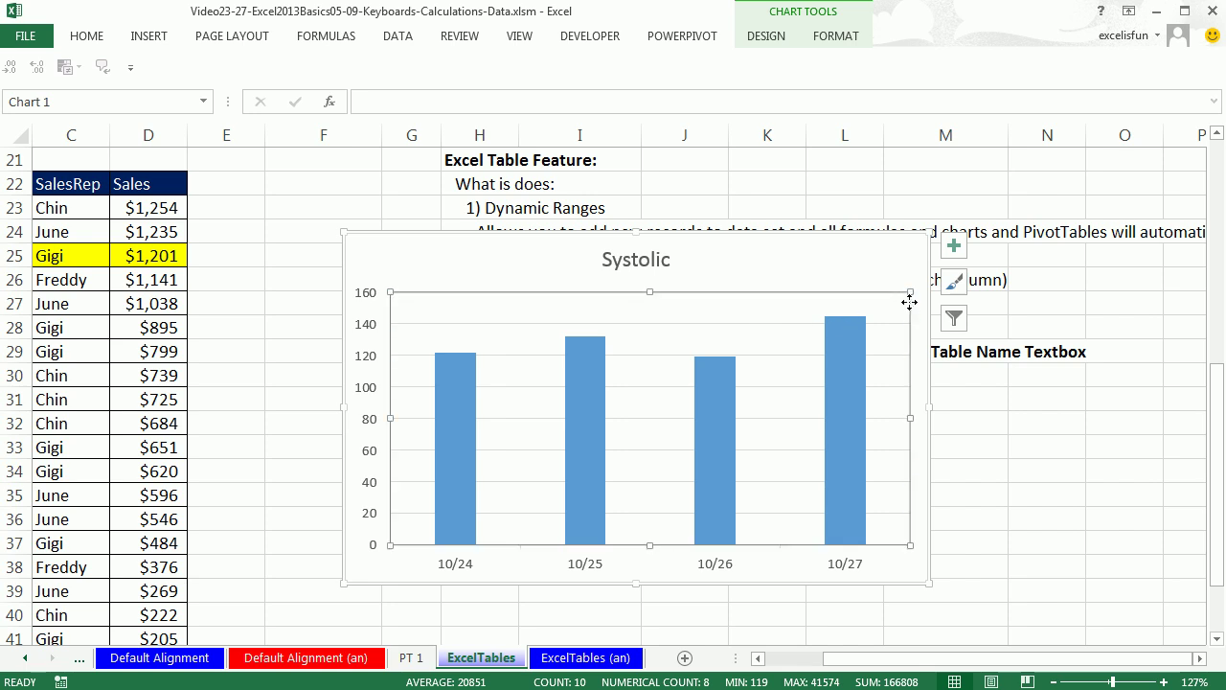
{"action": "left_click", "coordinate": [785, 323]}
{"action": "key", "text": "Down"}
{"action": "key", "text": "Up"}
{"action": "key", "text": "Down"}
{"action": "key", "text": "Up"}
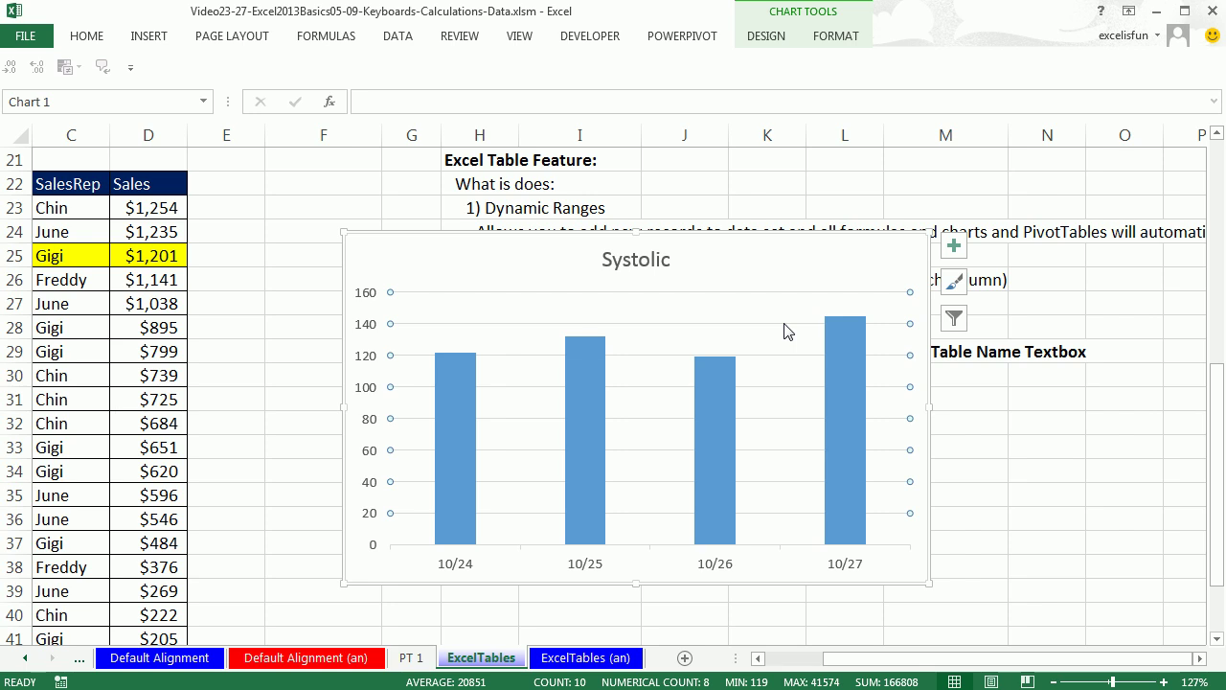
{"action": "left_click", "coordinate": [388, 305]}
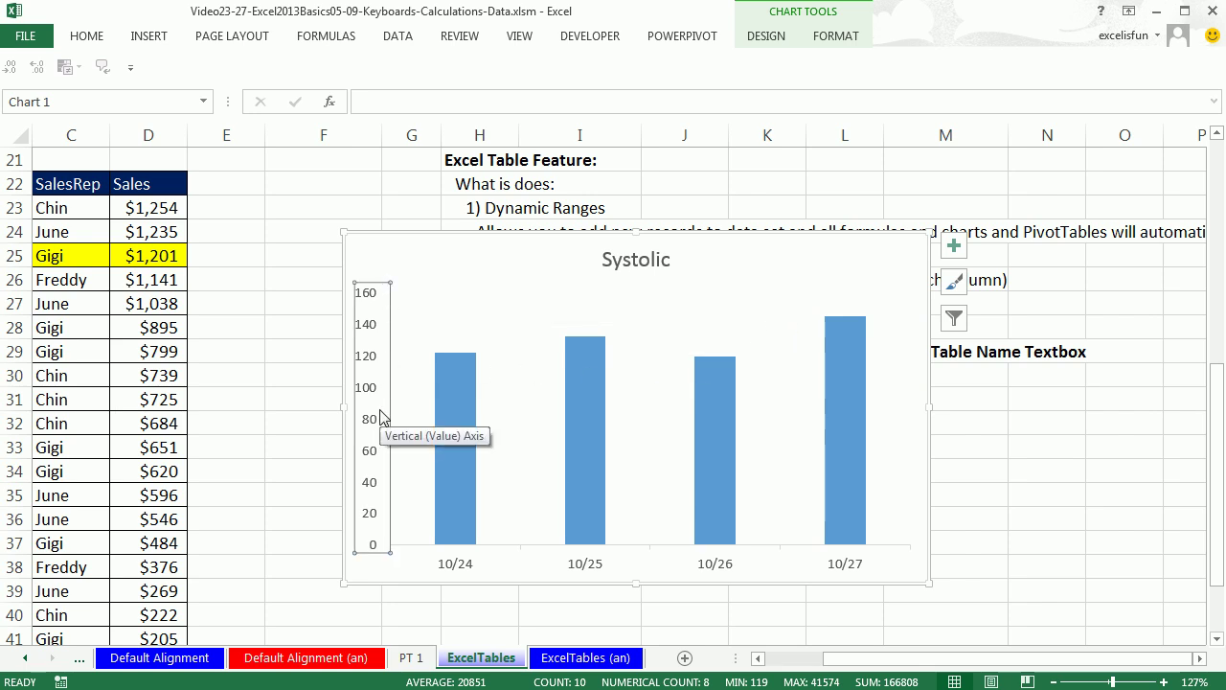
{"action": "key", "text": "Delete"}
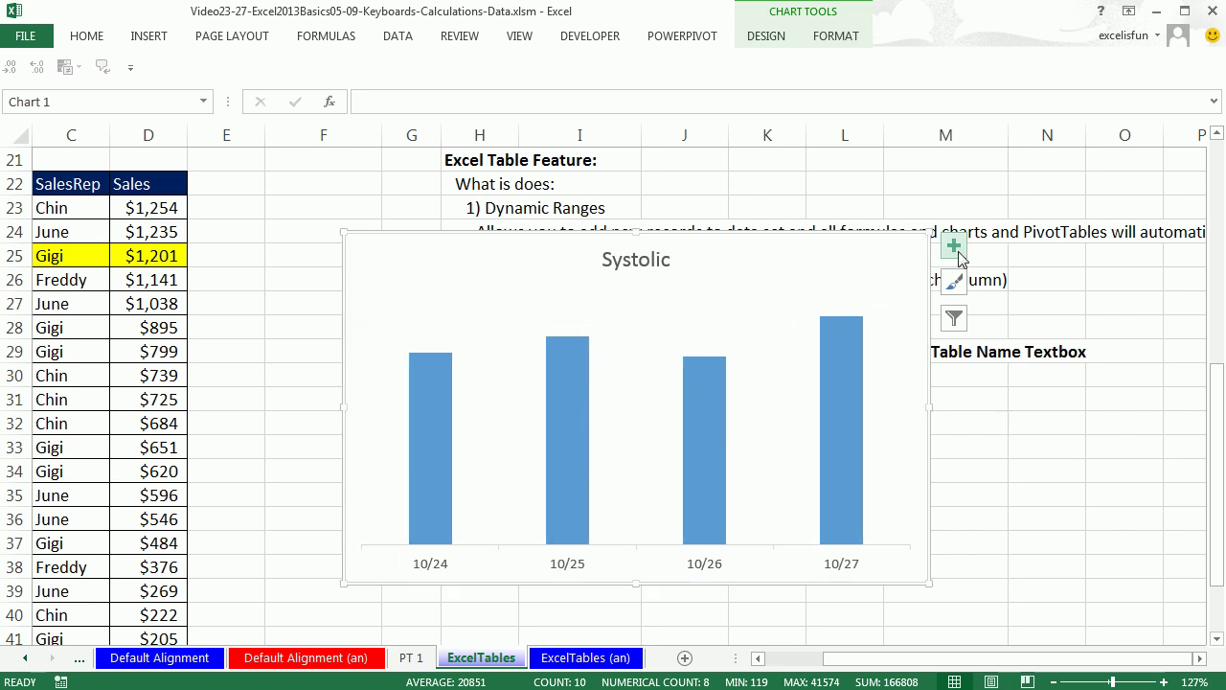
- Add data labels above each bar and shrink the chart to sit right of the table
{"action": "left_click", "coordinate": [959, 253]}
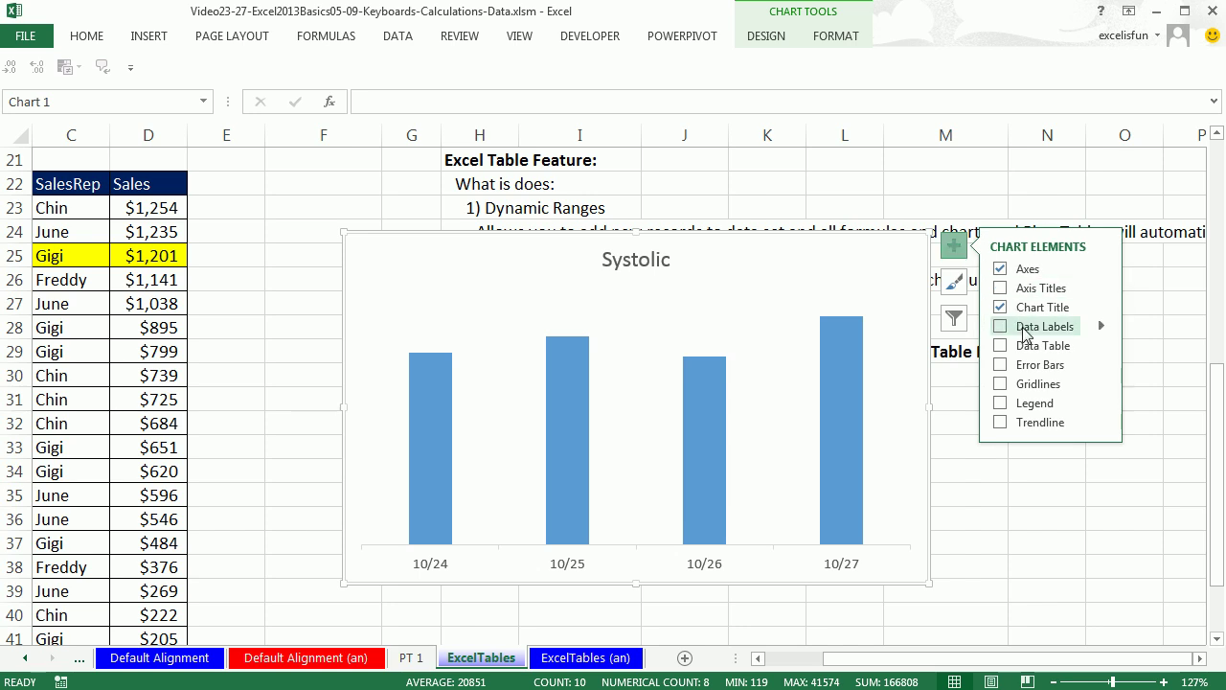
{"action": "left_click", "coordinate": [1026, 333]}
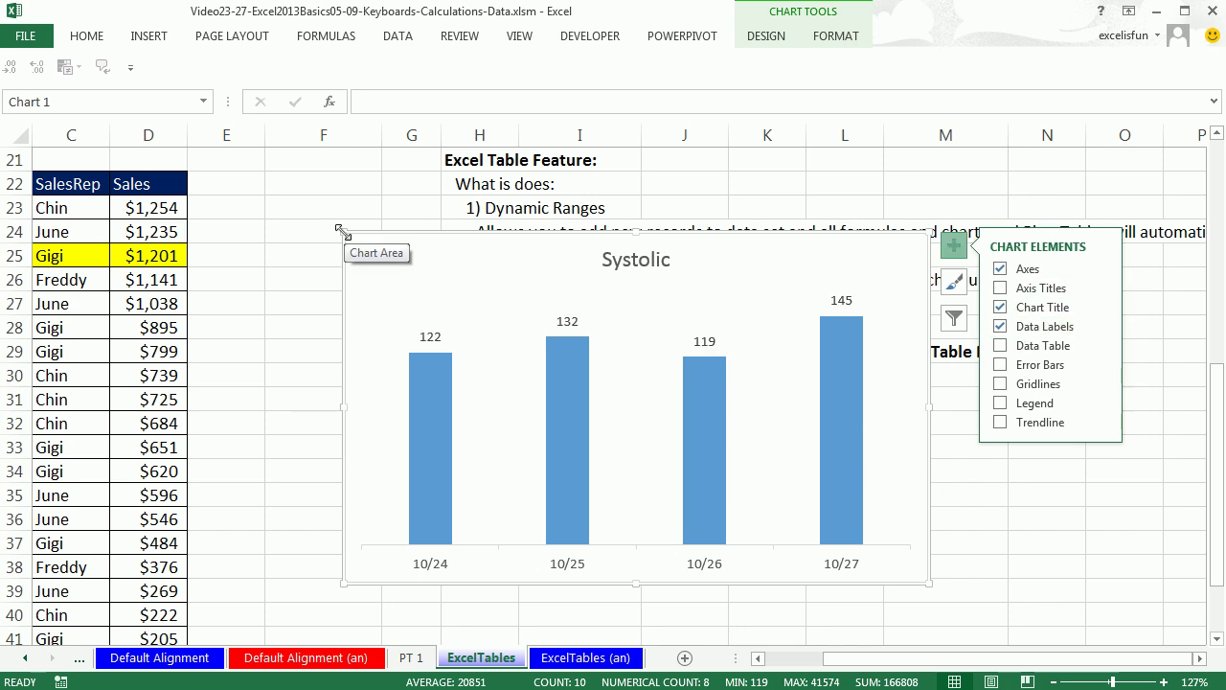
{"action": "left_click_drag", "start_coordinate": [344, 239], "coordinate": [579, 360]}
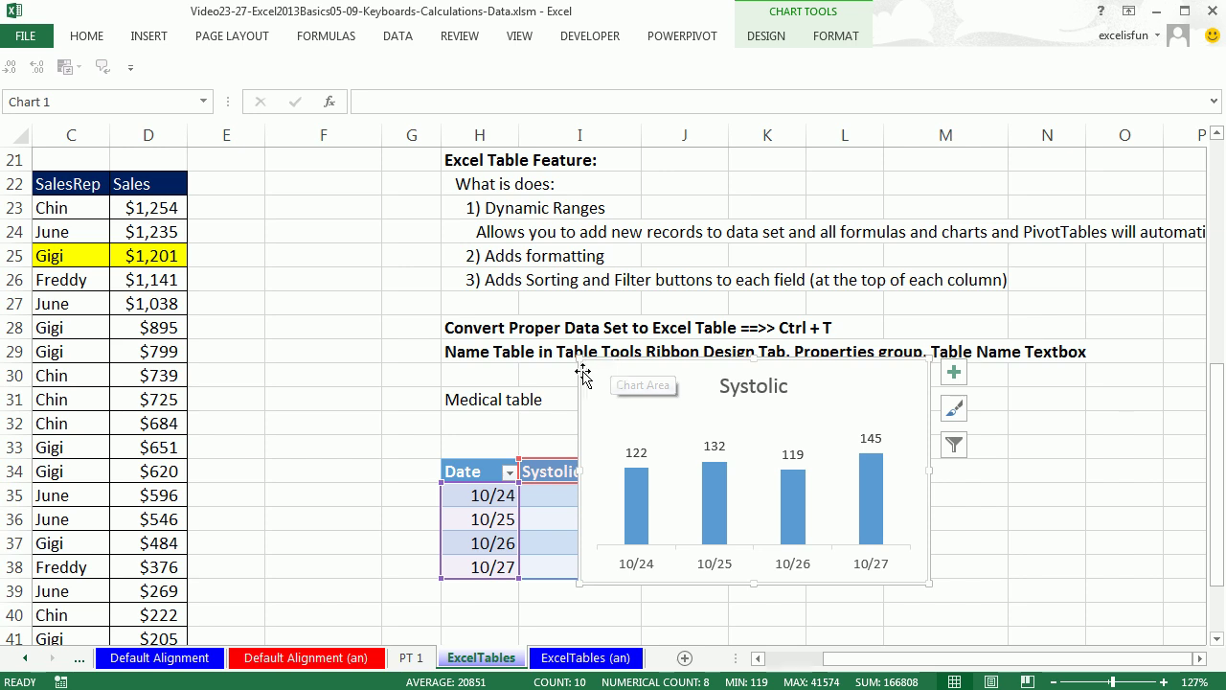
{"action": "mouse_move", "coordinate": [581, 359]}
{"action": "left_mouse_down"}
{"action": "mouse_move", "coordinate": [623, 393]}
{"action": "mouse_move", "coordinate": [832, 403]}
{"action": "left_mouse_up"}
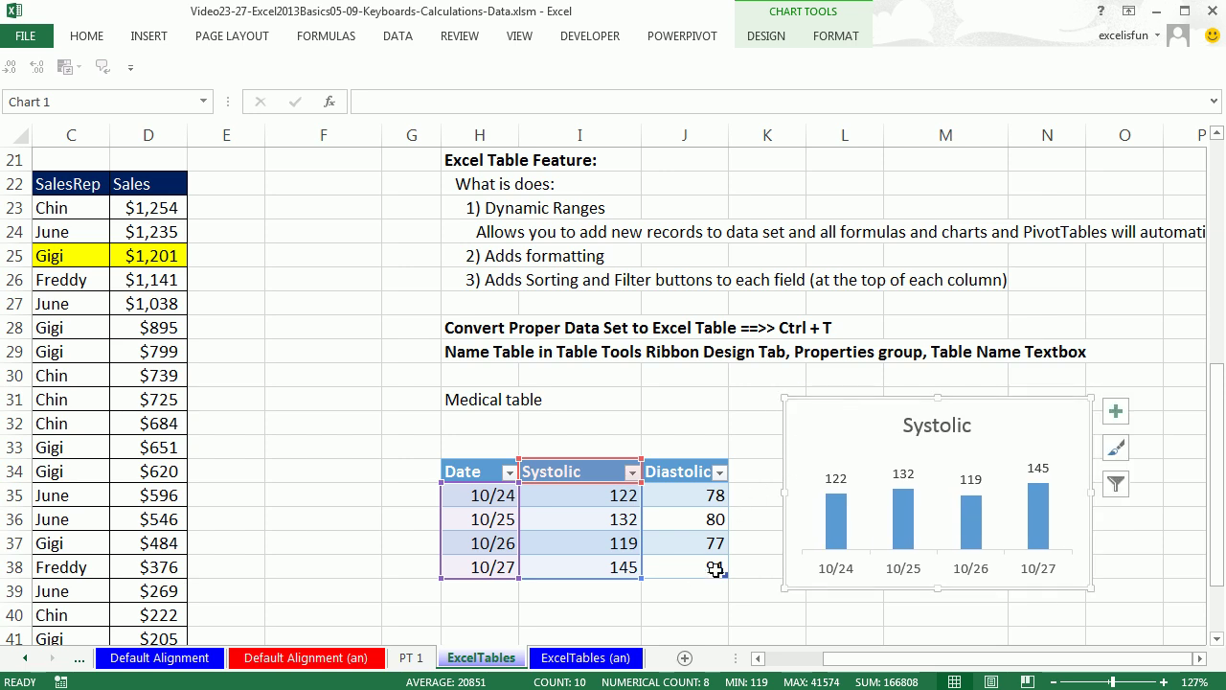
- Add the 10/28/2013 record in row 39: Systolic 149, Diastolic 93
{"action": "left_click", "coordinate": [498, 590]}
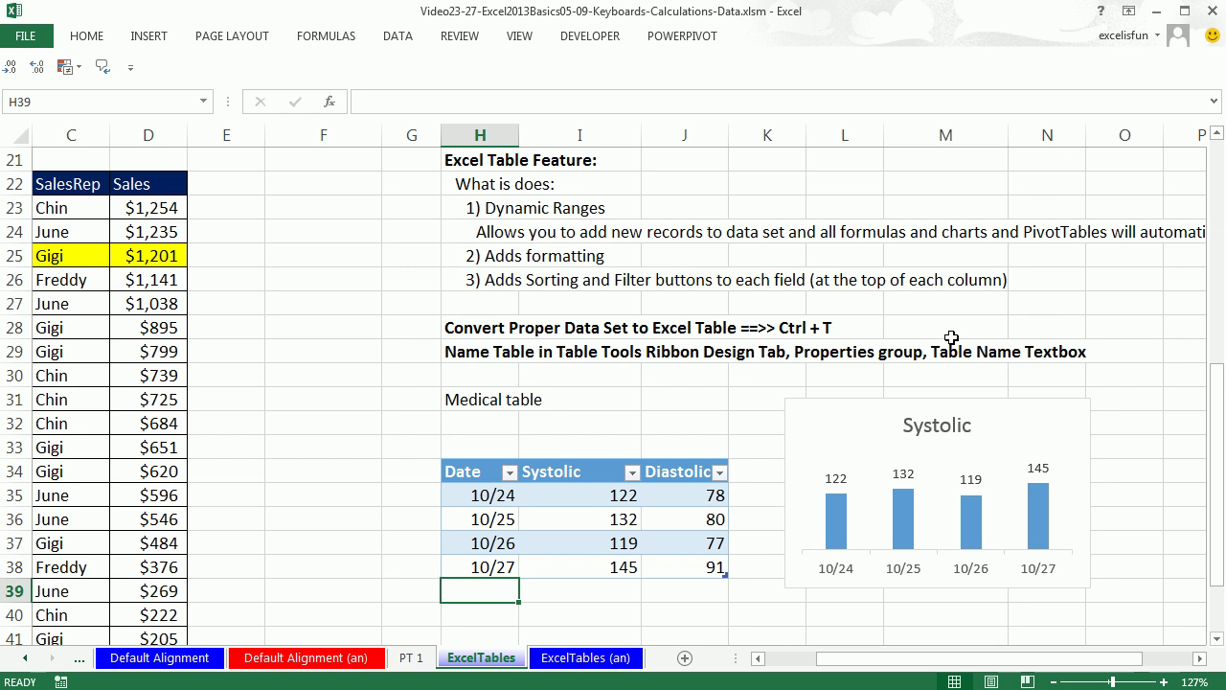
{"action": "key", "text": "ctrl+semicolon"}
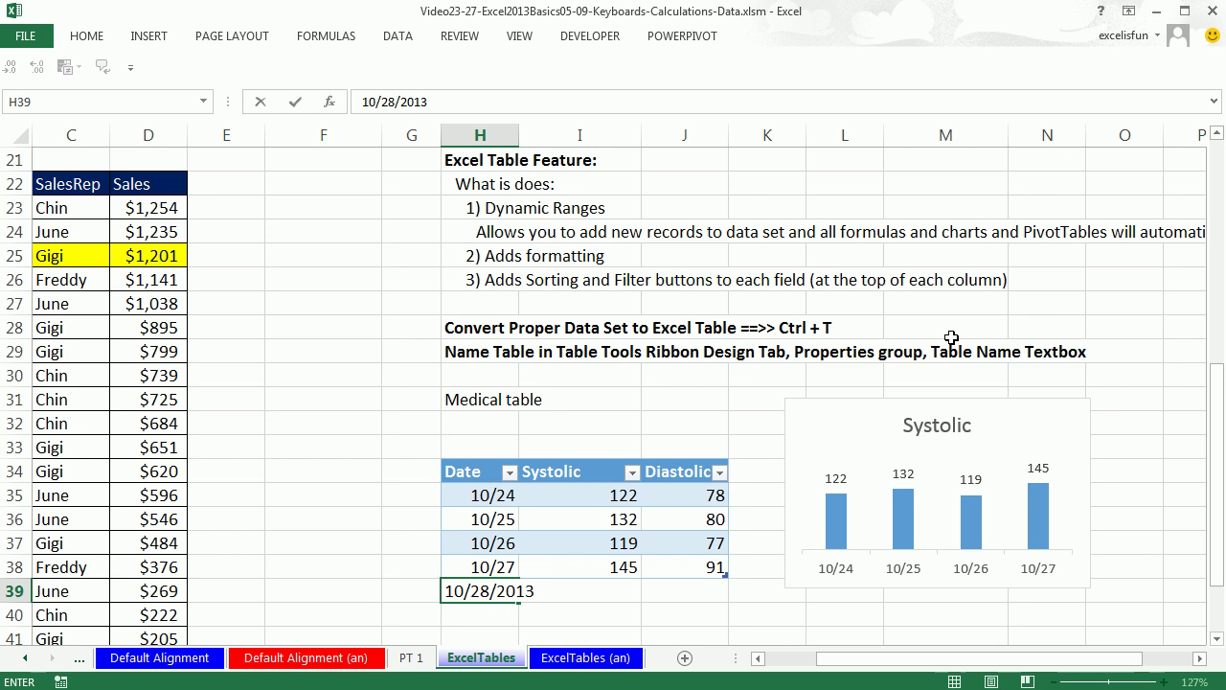
{"action": "key", "text": "Tab"}
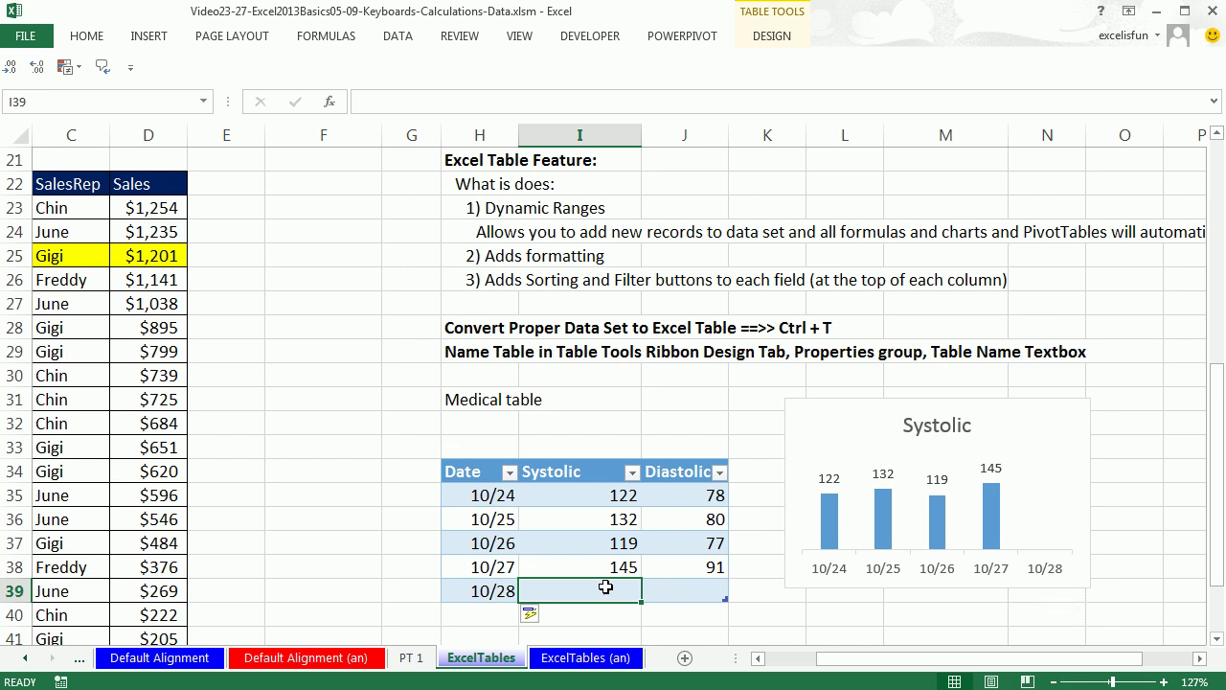
{"action": "type", "text": "149"}
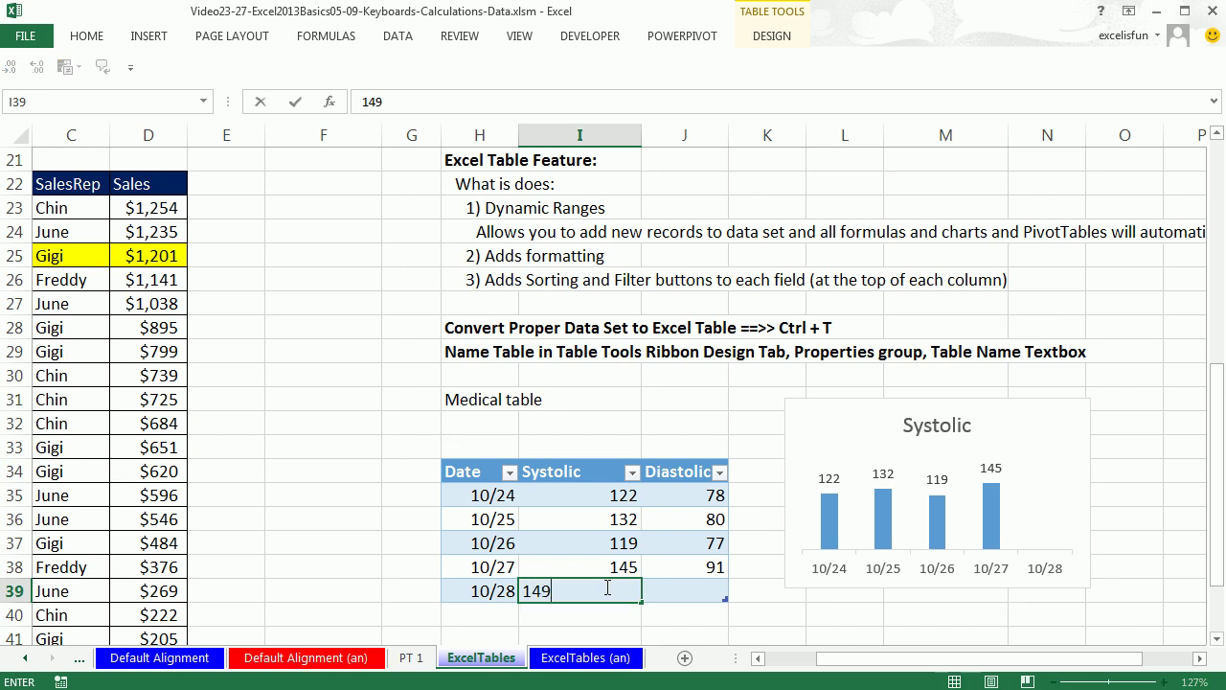
{"action": "key", "text": "Tab"}
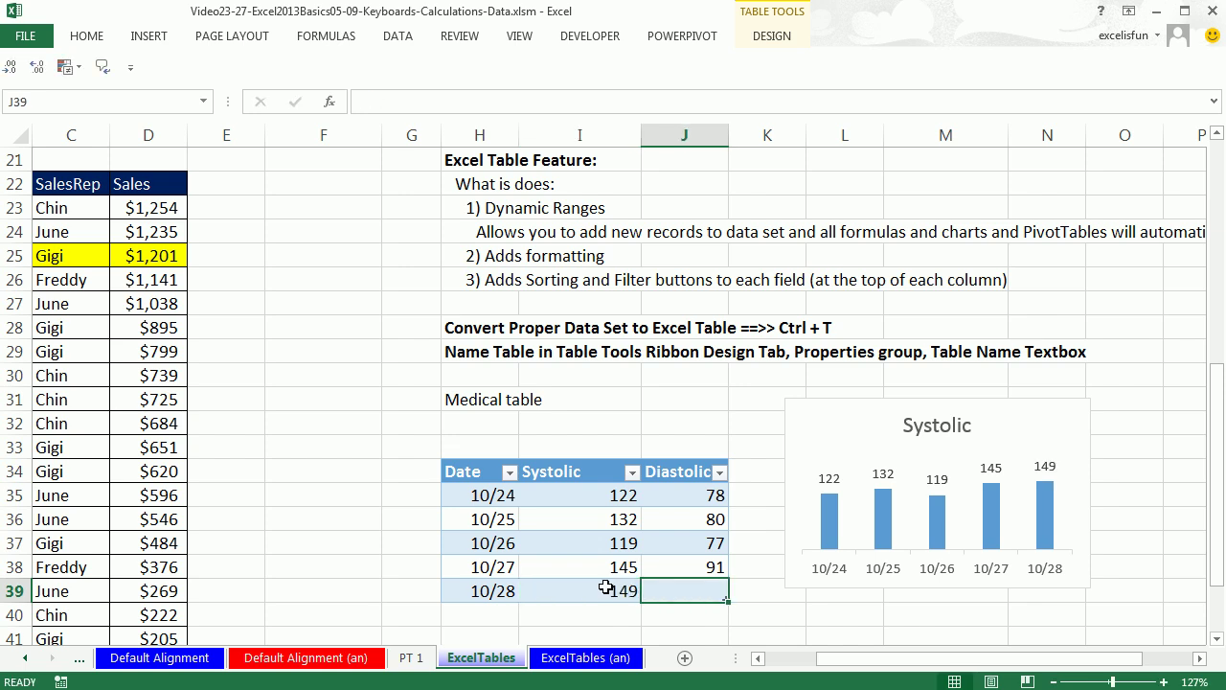
{"action": "type", "text": "93"}
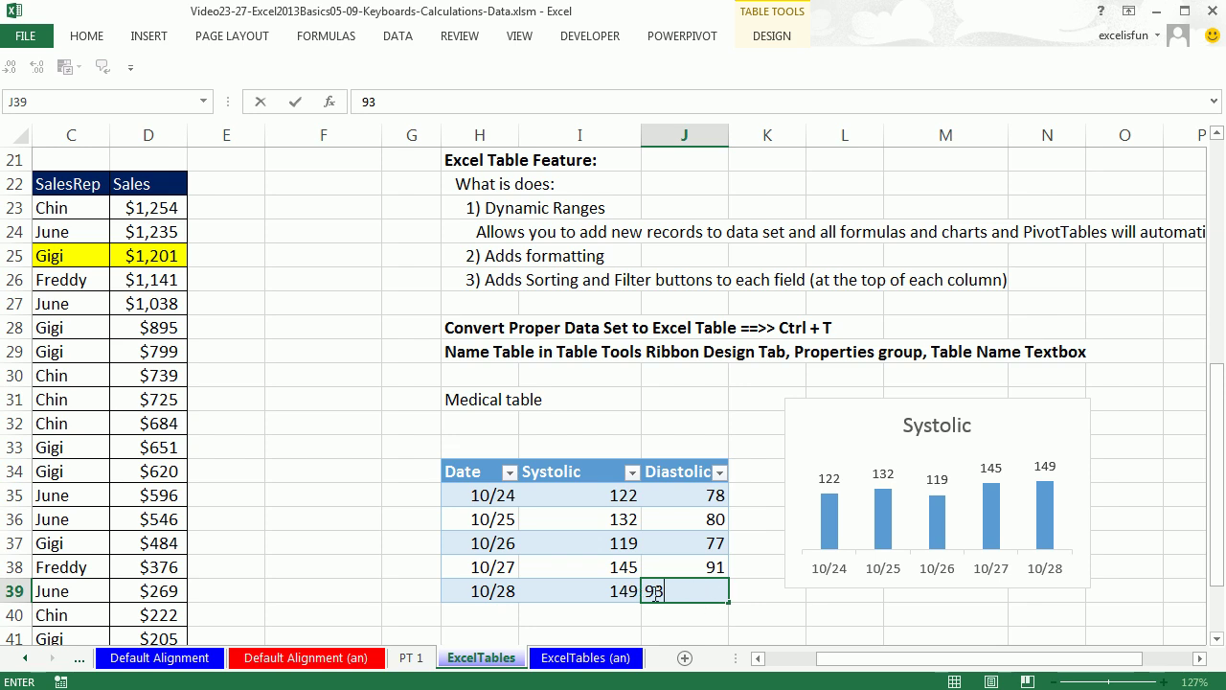
{"action": "key", "text": "Tab"}
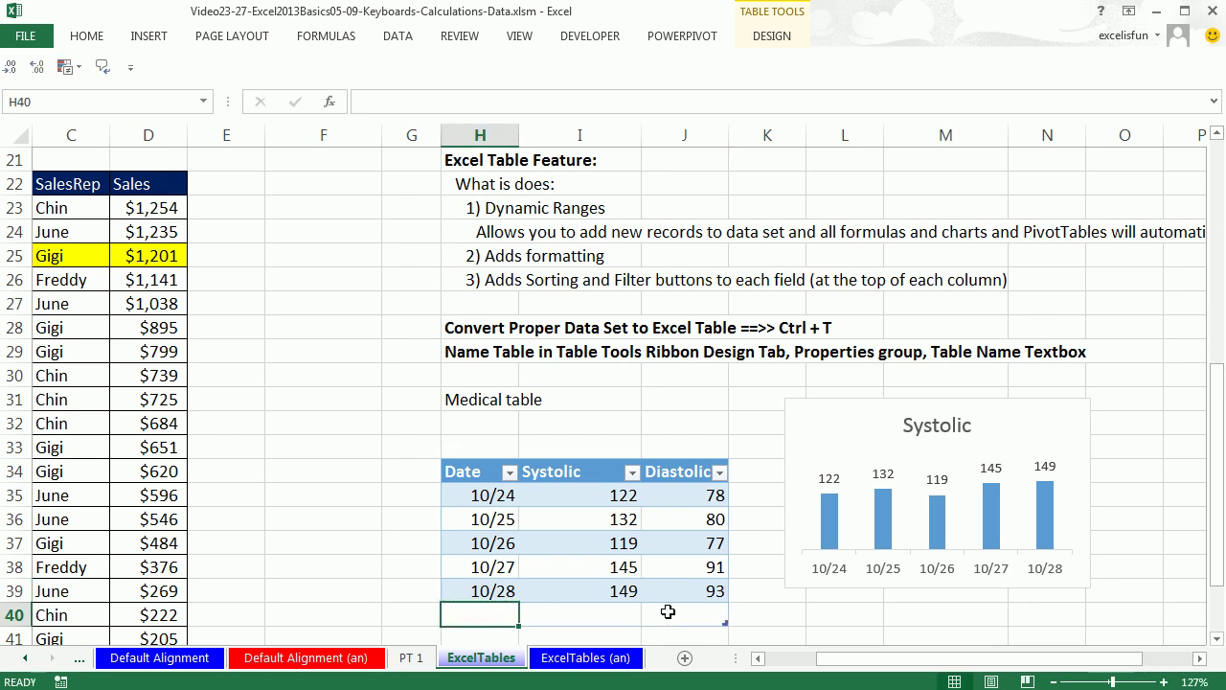
- Add the 10/29 record in row 40: Systolic 131, Diastolic 87
{"action": "type", "text": "10/29"}
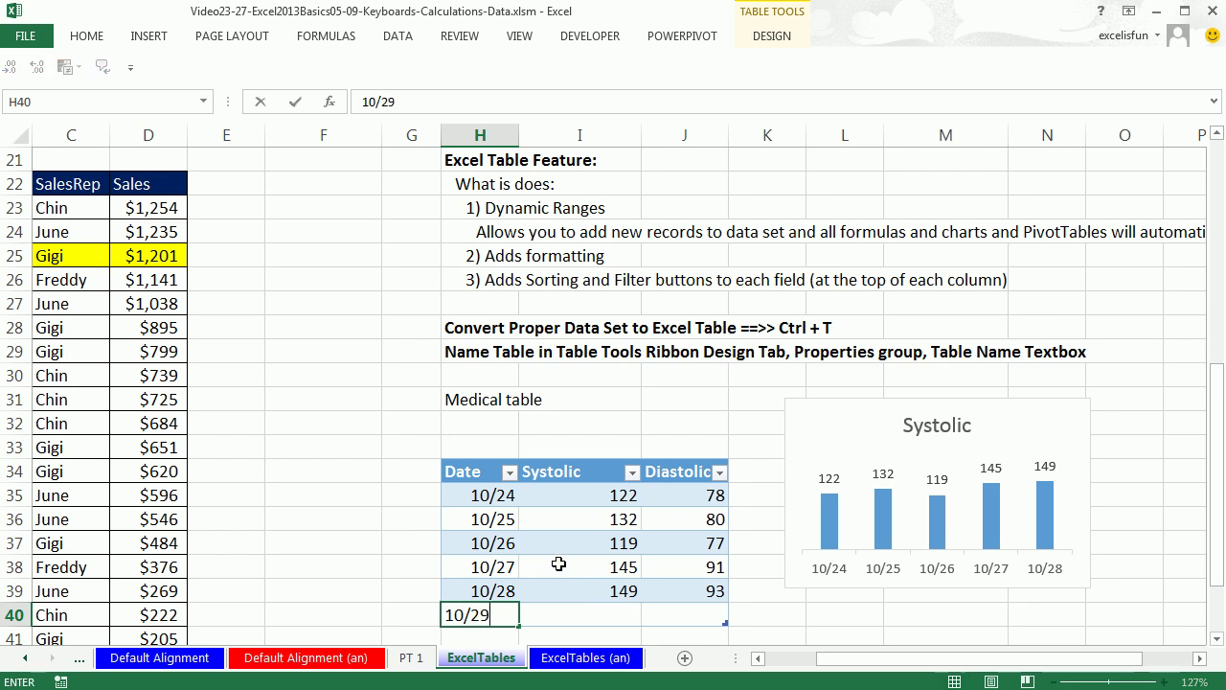
{"action": "key", "text": "Tab"}
{"action": "type", "text": "1"}
{"action": "key", "text": "Tab"}
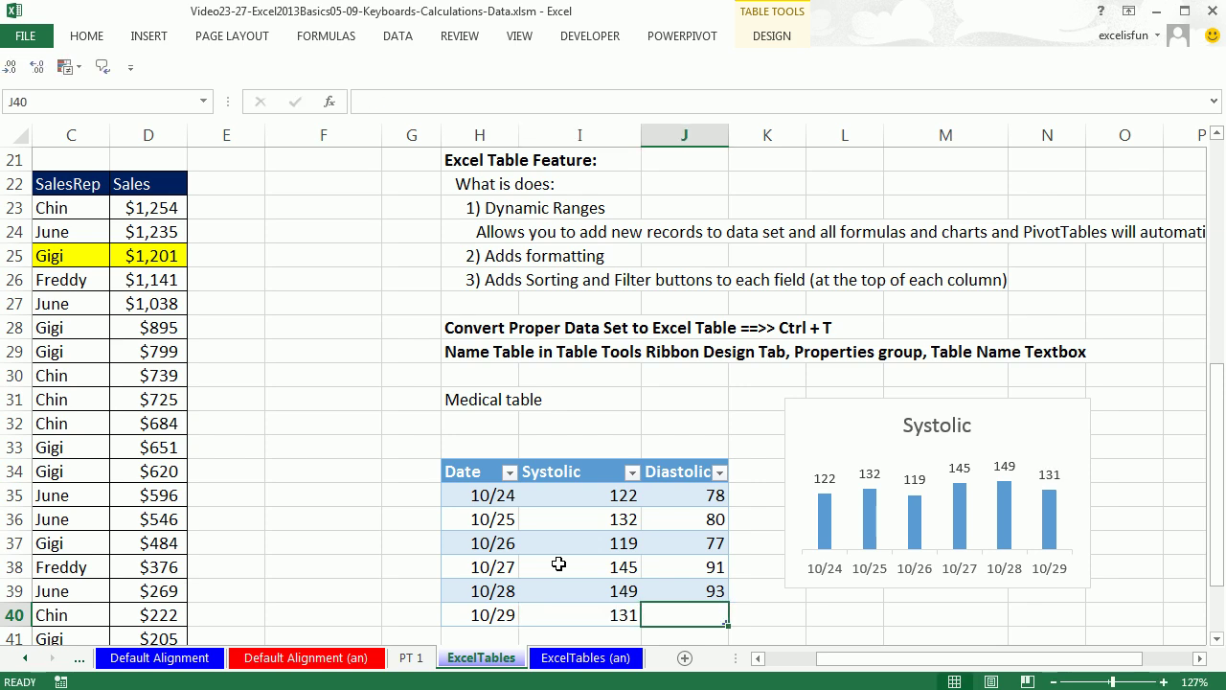
{"action": "type", "text": "87"}
{"action": "key", "text": "ctrl+Return"}
{"action": "scroll", "coordinate": [1039, 519], "scroll_direction": "down", "scroll_amount": 1}
{"action": "scroll", "coordinate": [1038, 520], "scroll_direction": "down", "scroll_amount": 1}
- Enter 'Max' in L41 with a dark blue fill and white font colour
{"action": "left_click", "coordinate": [843, 496]}
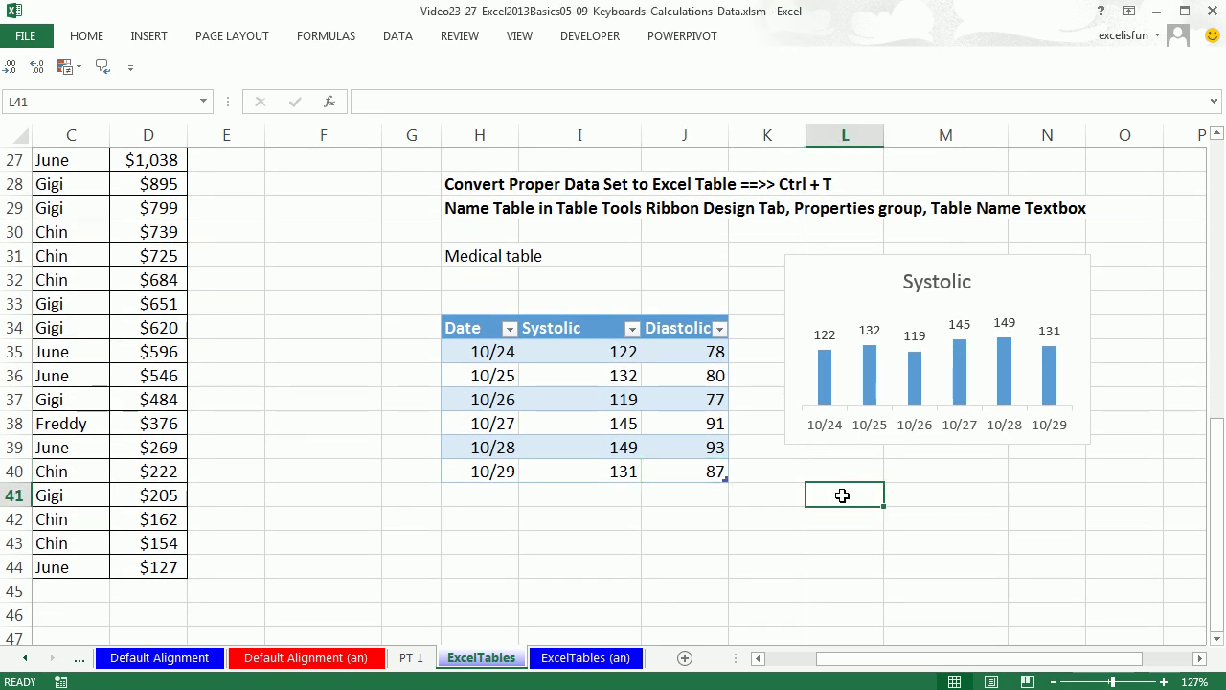
{"action": "type", "text": "Max"}
{"action": "key", "text": "Return"}
{"action": "left_click", "coordinate": [841, 495]}
{"action": "left_click", "coordinate": [86, 38]}
{"action": "left_click", "coordinate": [234, 100]}
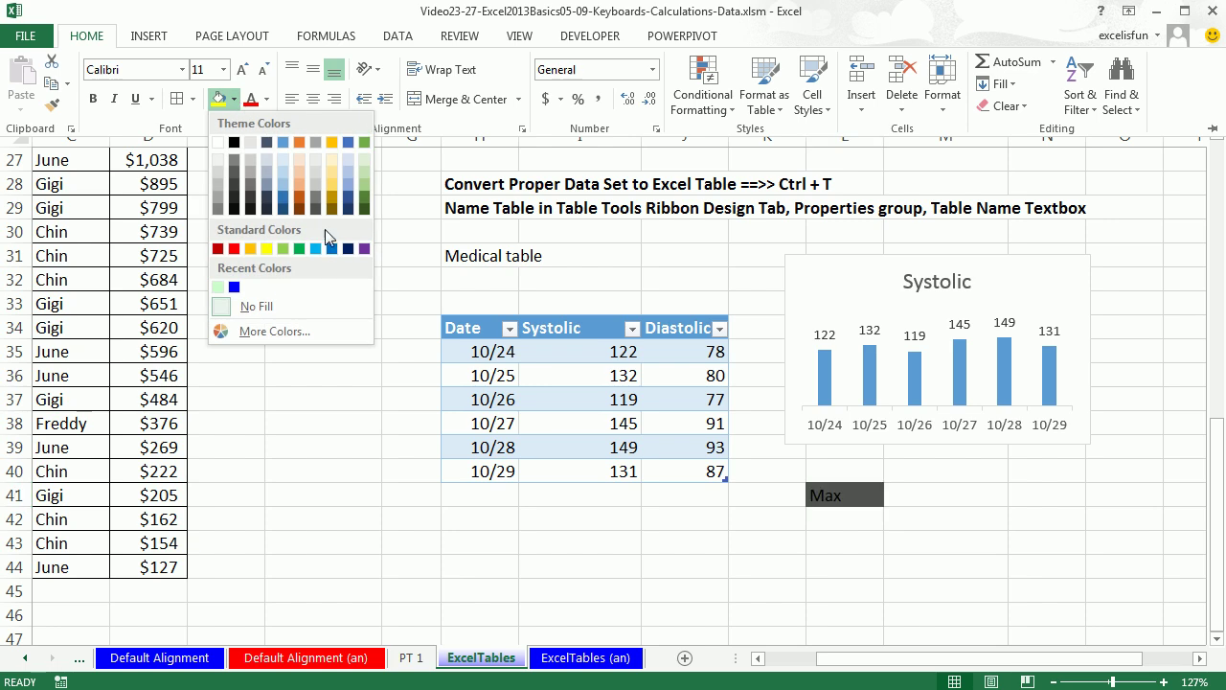
{"action": "left_click", "coordinate": [347, 251]}
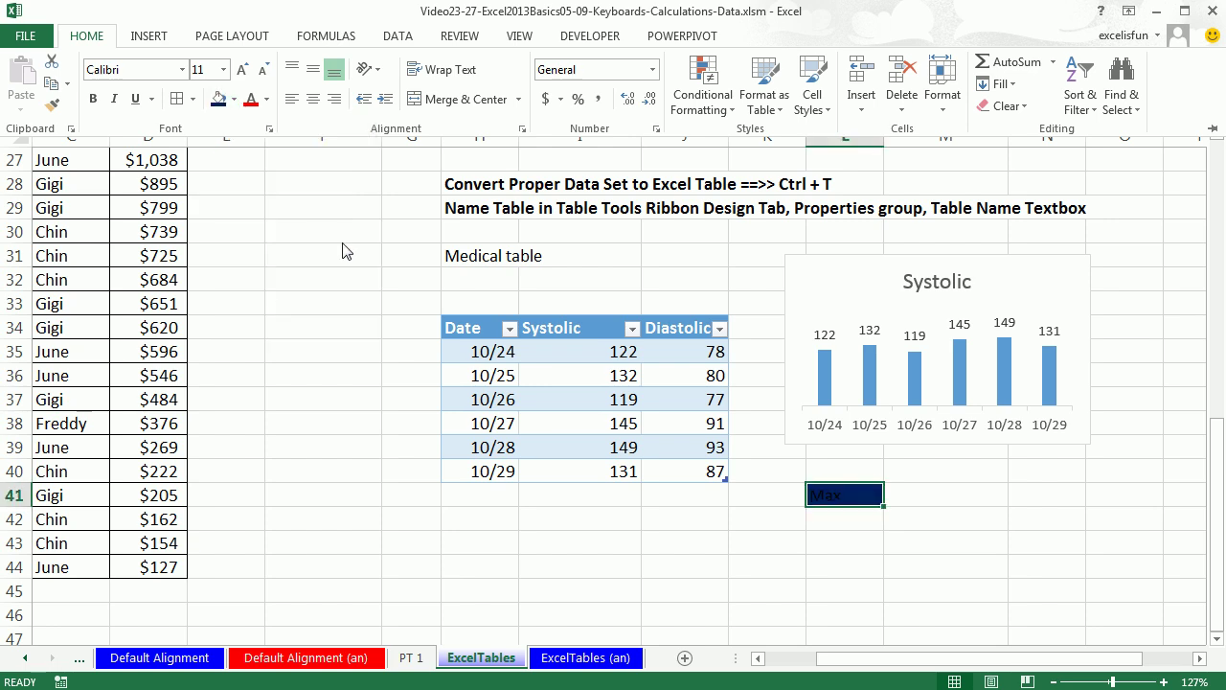
{"action": "left_click", "coordinate": [266, 100]}
{"action": "left_click", "coordinate": [253, 166]}
{"action": "key", "text": "ctrl+F1"}
- Put a border on cell L42 beneath Max using the mini toolbar
{"action": "left_click", "coordinate": [853, 515]}
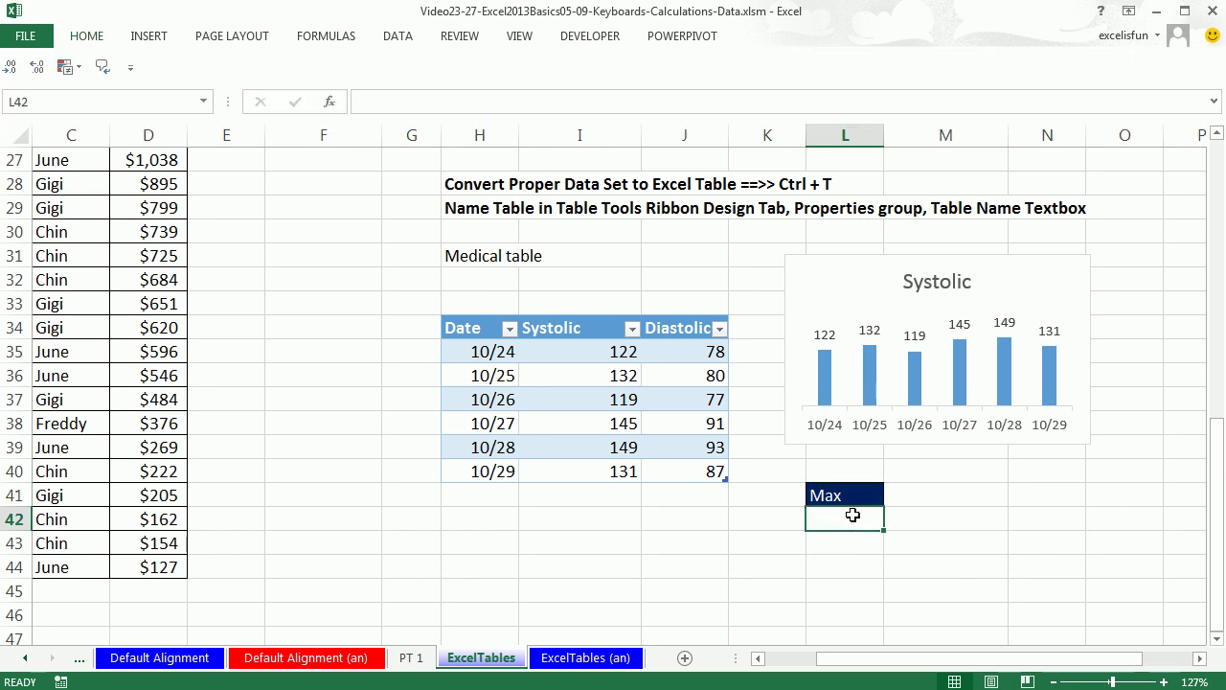
{"action": "right_click", "coordinate": [853, 515]}
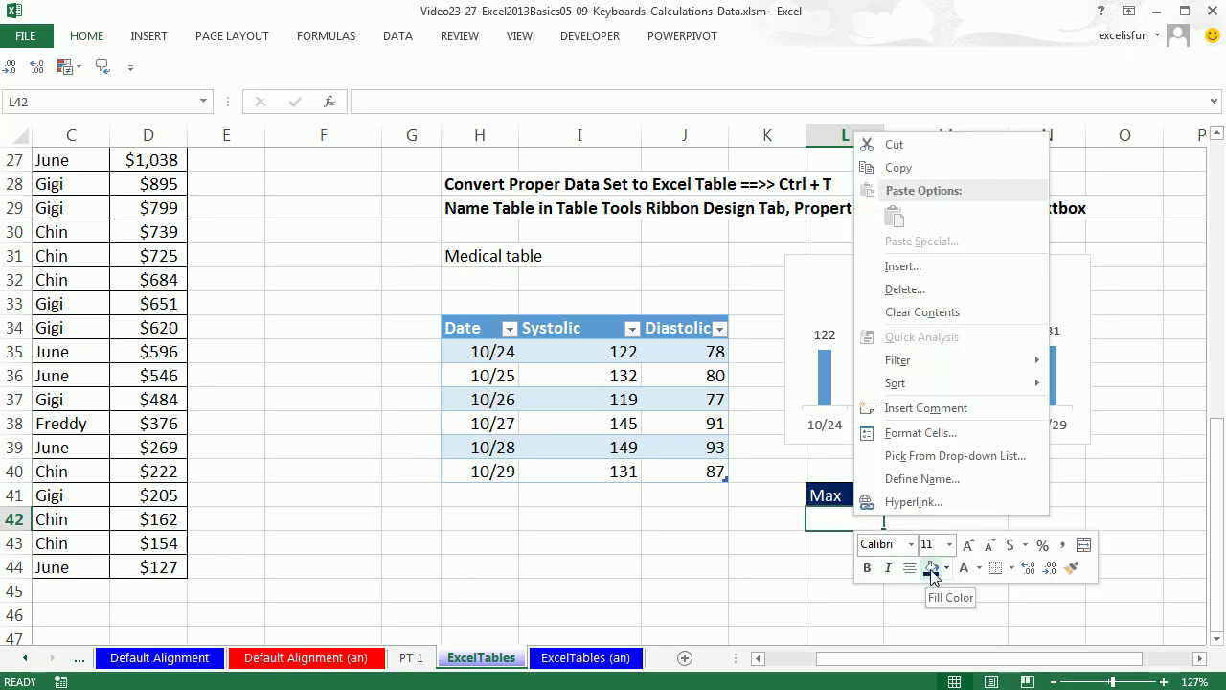
{"action": "left_click", "coordinate": [1013, 570]}
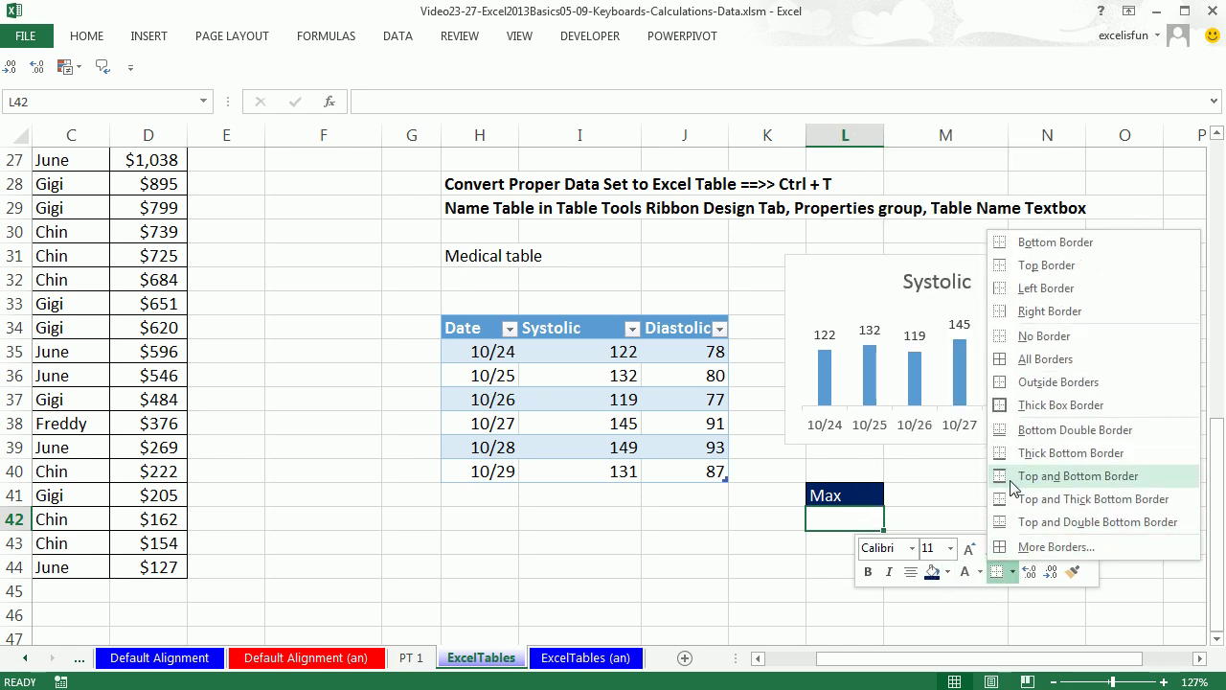
{"action": "left_click", "coordinate": [1006, 367]}
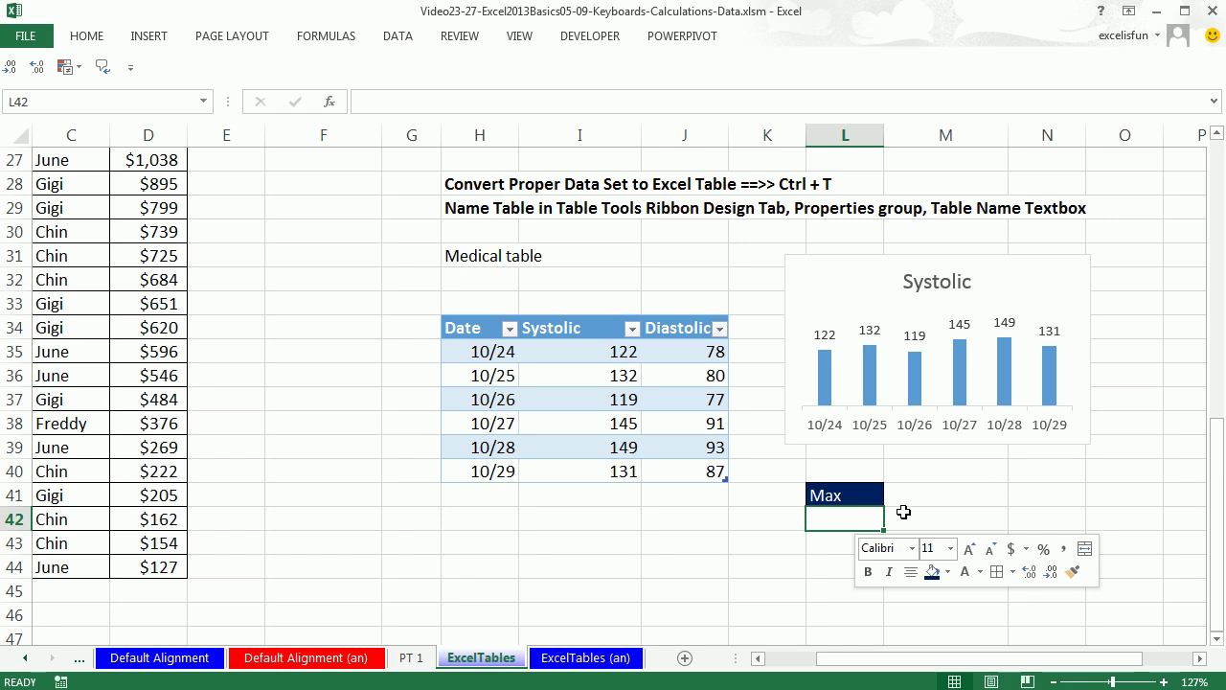
{"action": "left_click", "coordinate": [818, 561]}
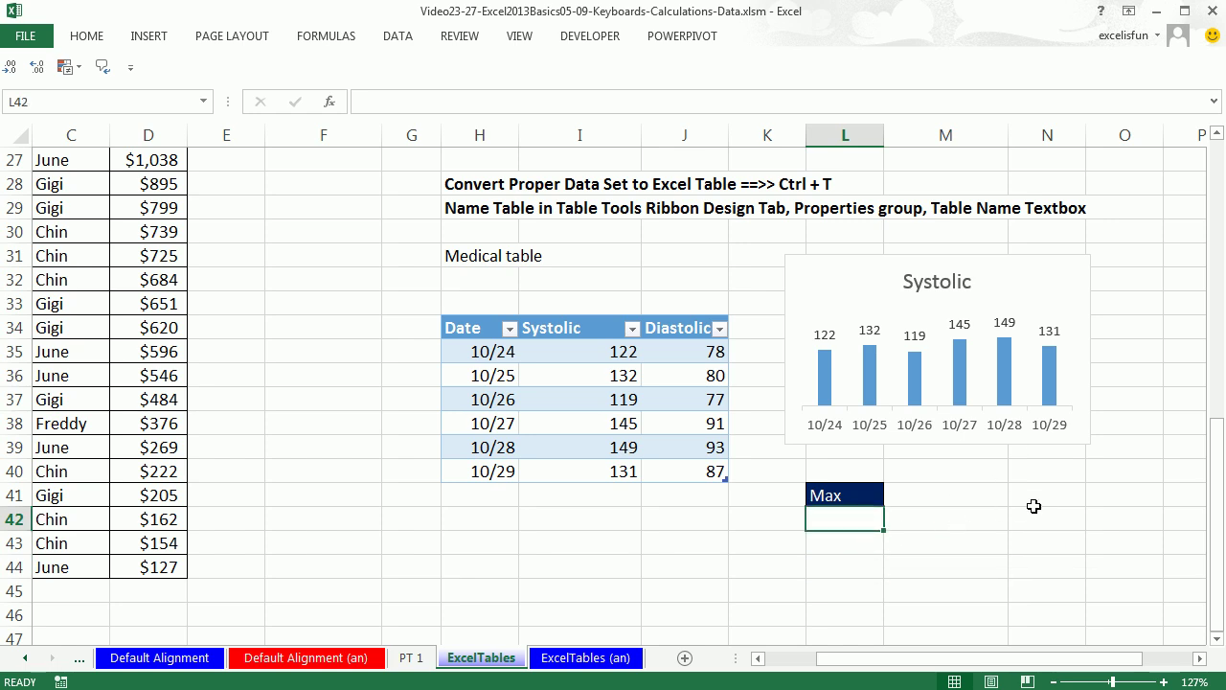
- Enter =MAX(BloodPressureT[Systolic]) in L42 so it returns 149
{"action": "type", "text": "=m"}
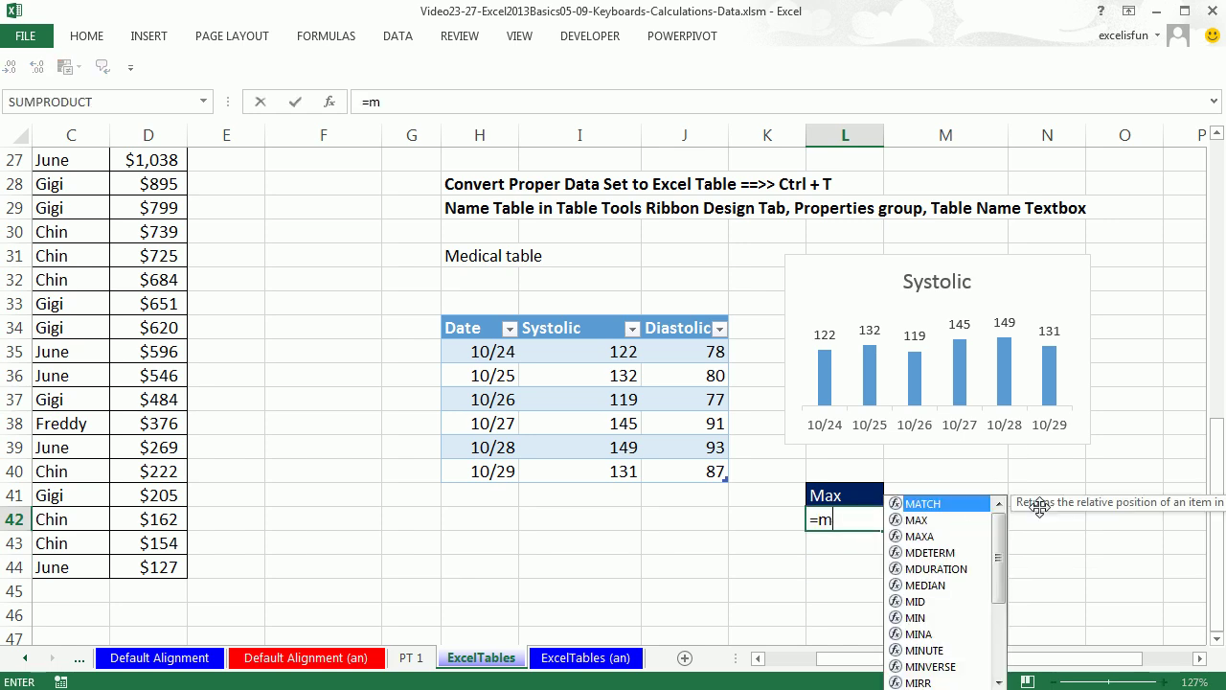
{"action": "type", "text": "ax"}
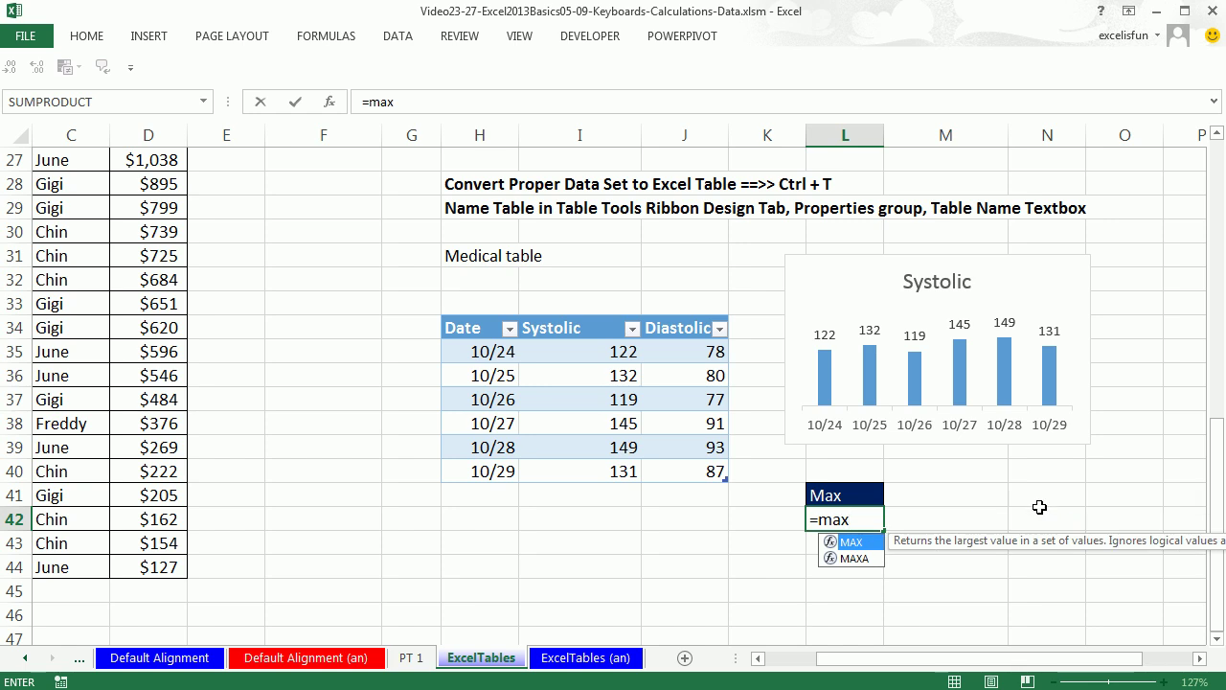
{"action": "key", "text": "Tab"}
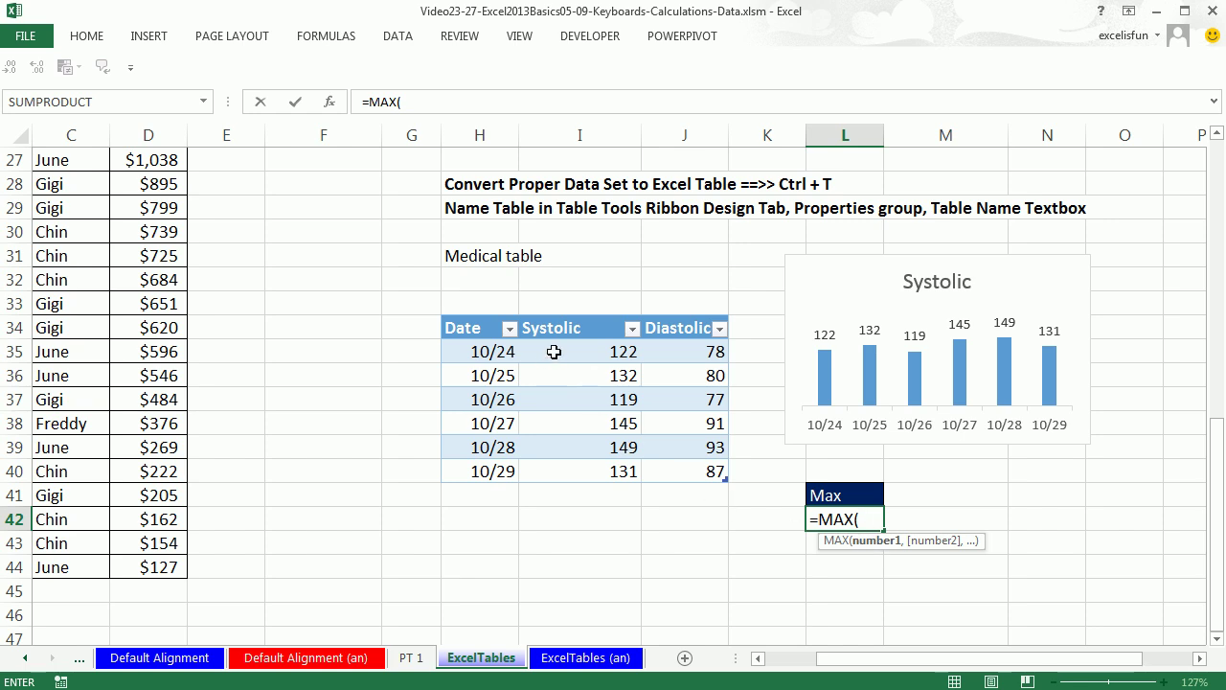
{"action": "left_click_drag", "start_coordinate": [558, 348], "coordinate": [568, 464]}
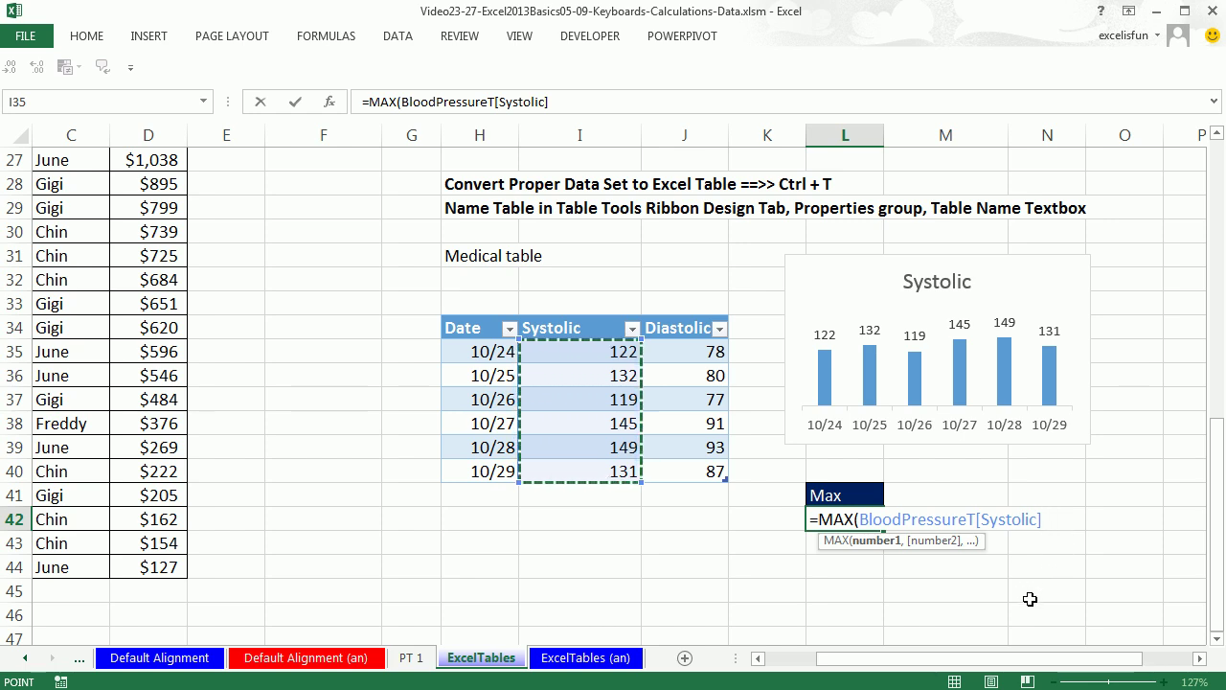
{"action": "key", "text": "ctrl+Return"}
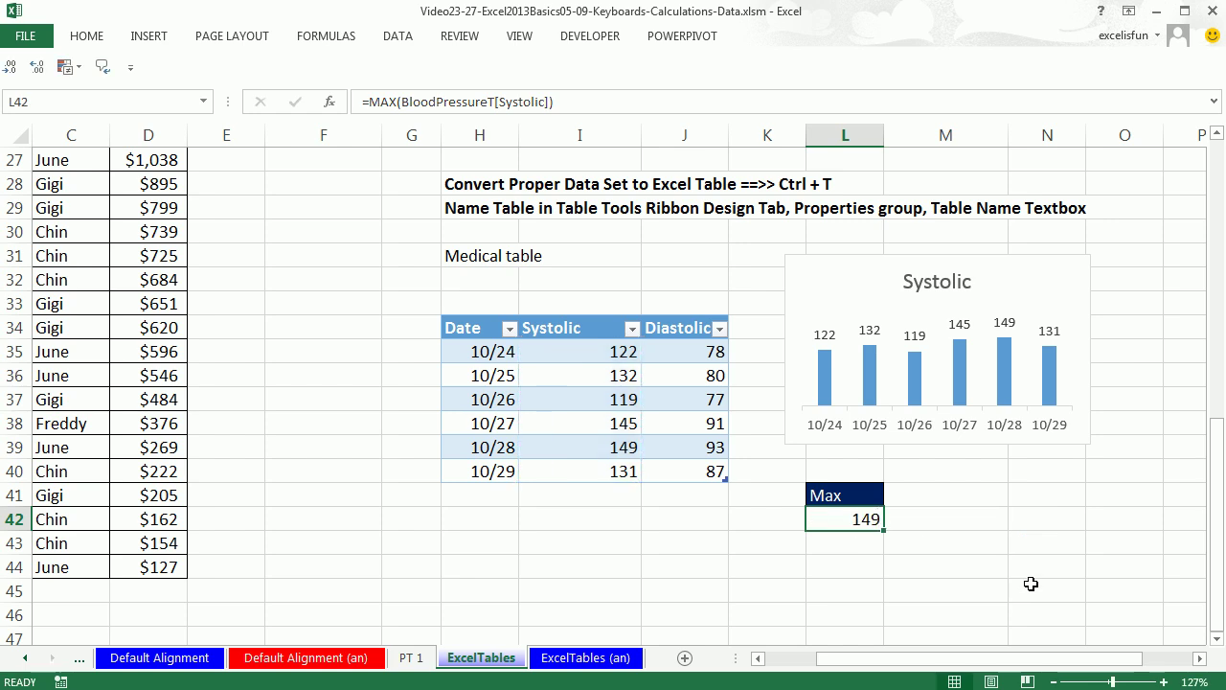
- Add a 'Min' heading in M41 formatted like the Max heading and cell beneath
{"action": "left_click", "coordinate": [920, 491]}
{"action": "type", "text": "Min"}
{"action": "key", "text": "Return"}
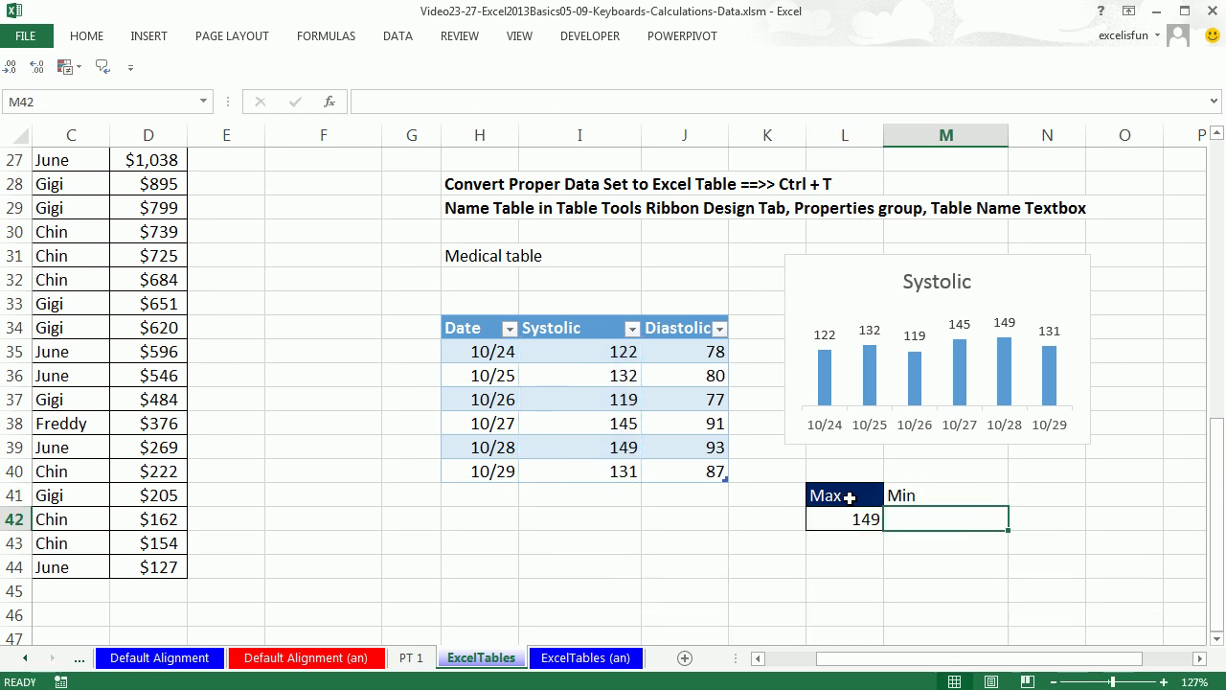
{"action": "left_click_drag", "start_coordinate": [855, 496], "coordinate": [853, 522]}
{"action": "right_click", "coordinate": [847, 511]}
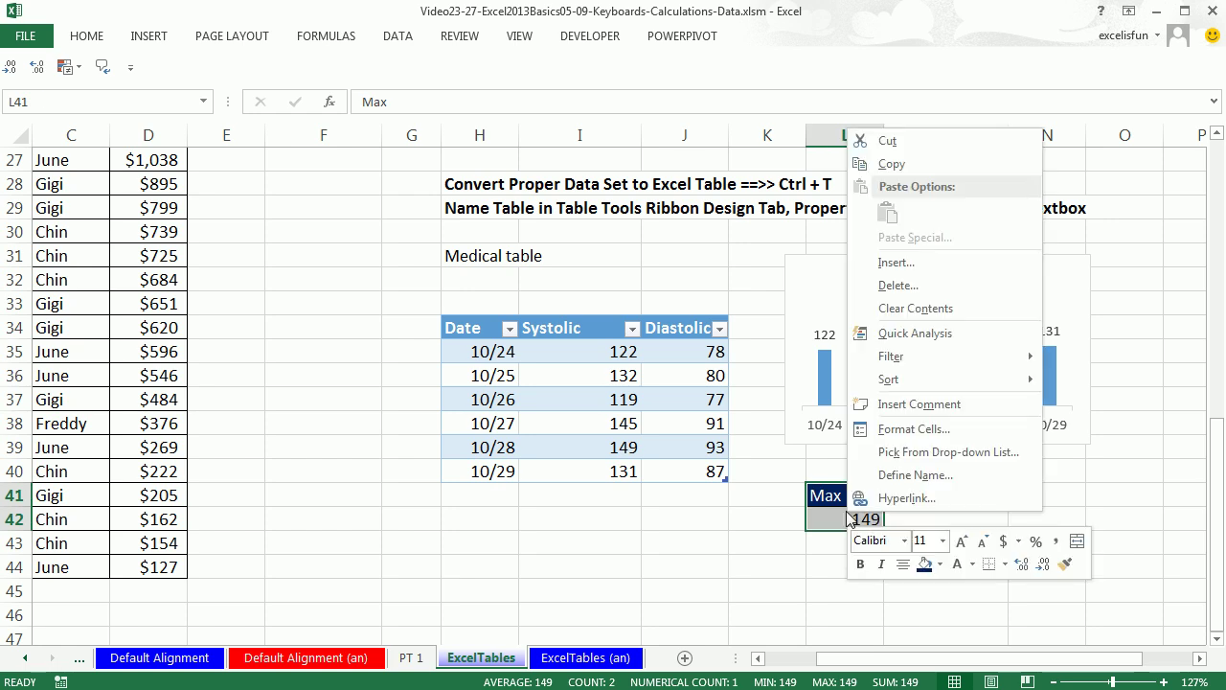
{"action": "left_click", "coordinate": [1067, 564]}
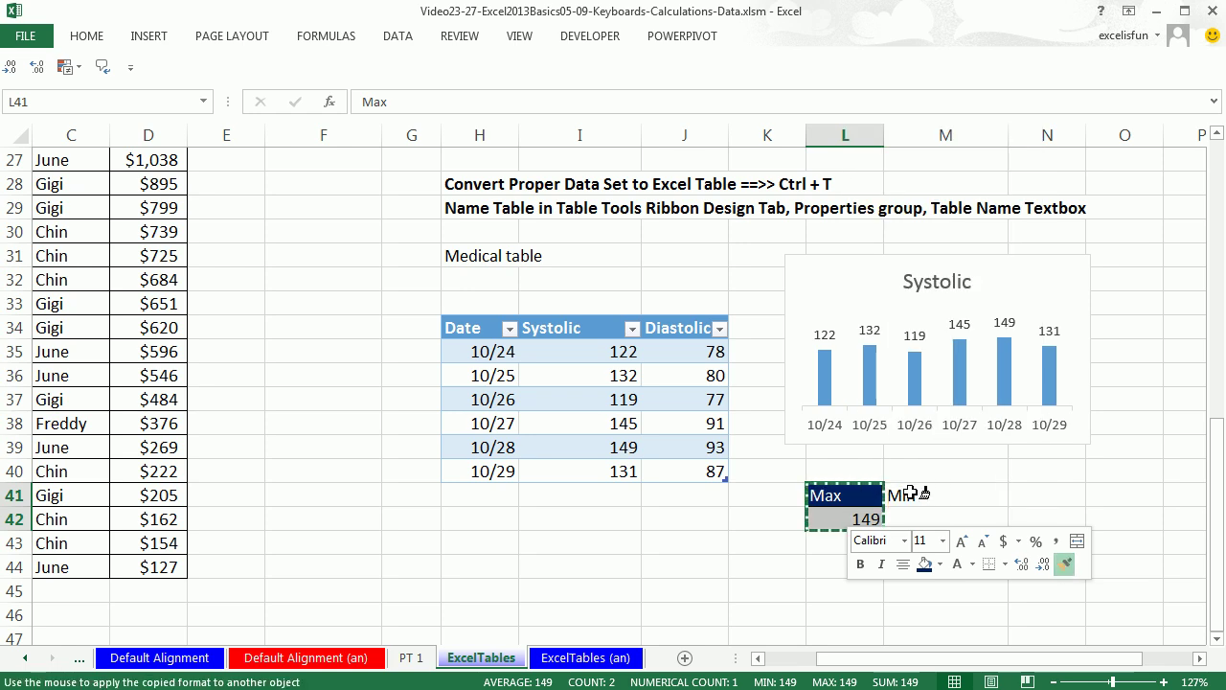
{"action": "left_click", "coordinate": [913, 495]}
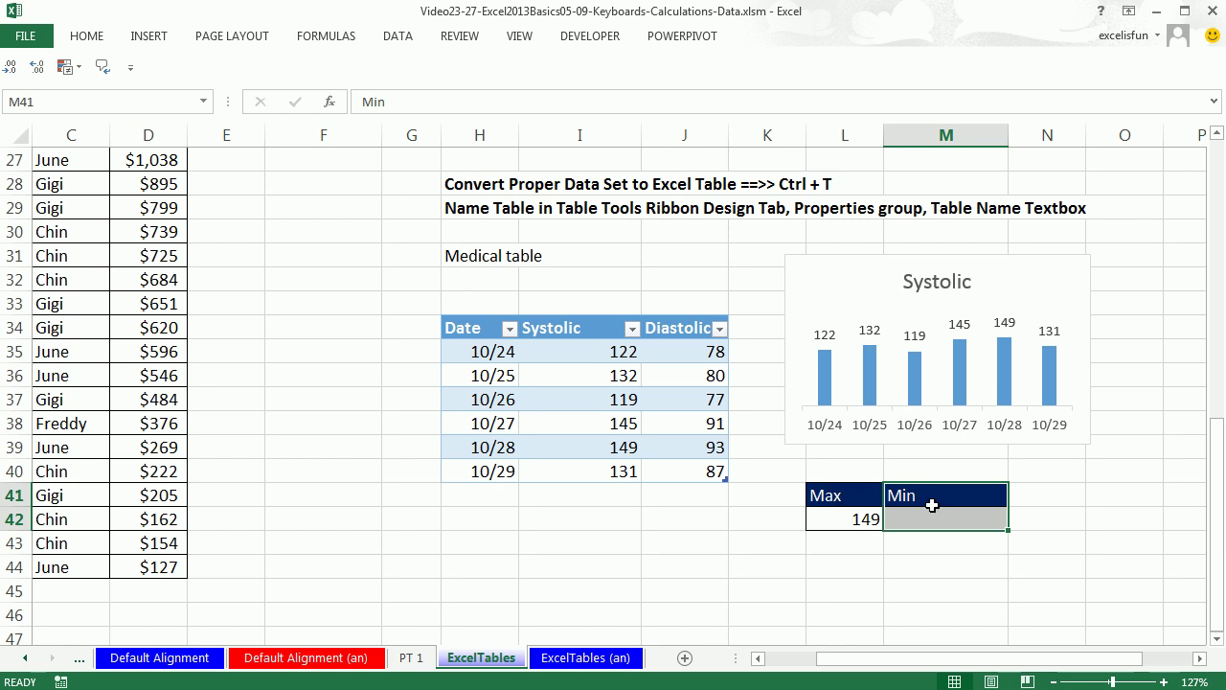
{"action": "left_click", "coordinate": [947, 518]}
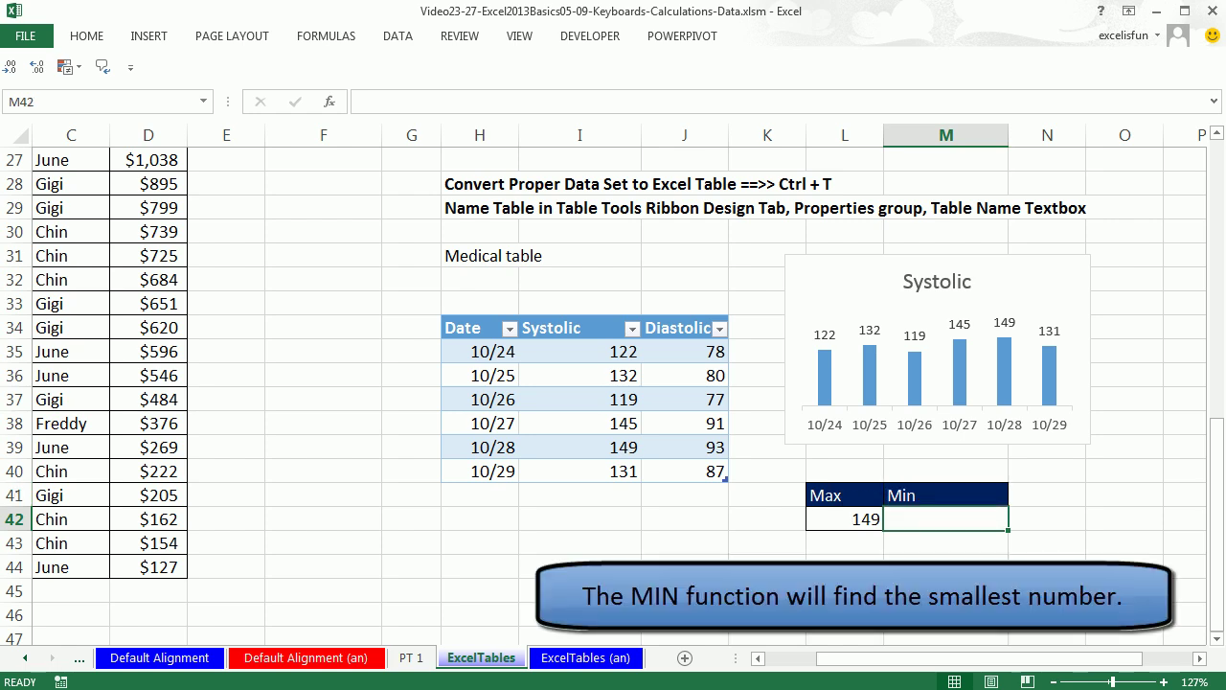
- Enter =MIN(J35:J40) in M42 to return 77, then recheck its range
{"action": "type", "text": "=mi"}
{"action": "key", "text": "Tab"}
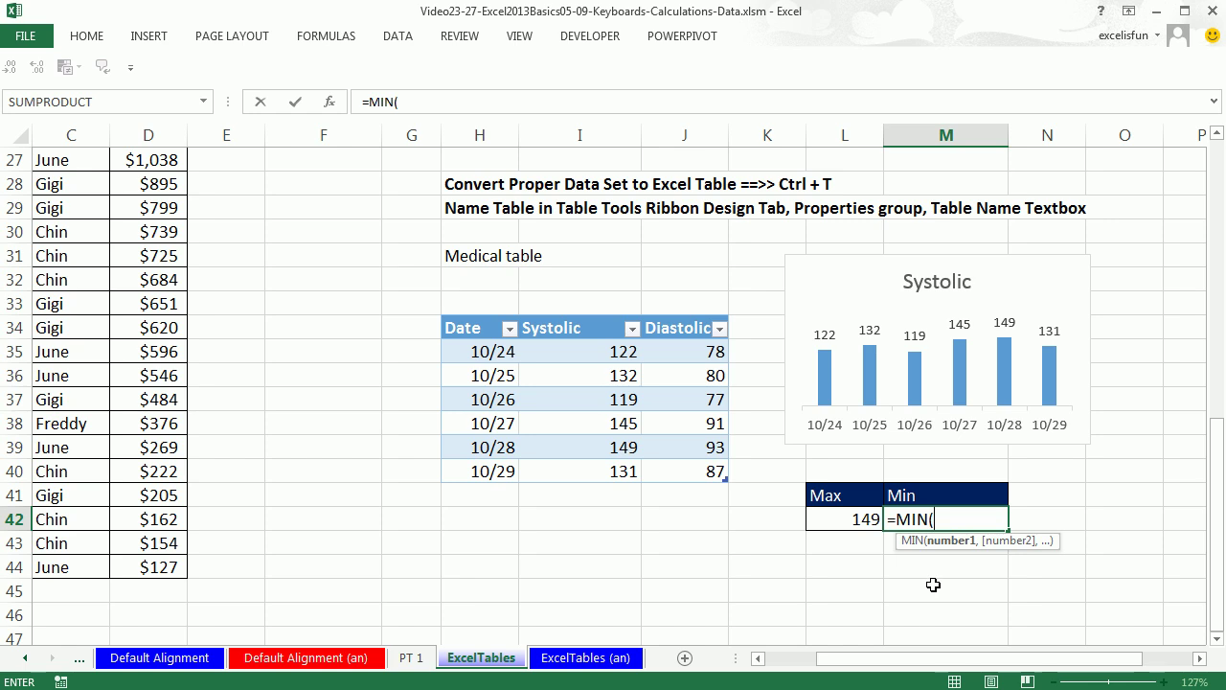
{"action": "type", "text": "j35:"}
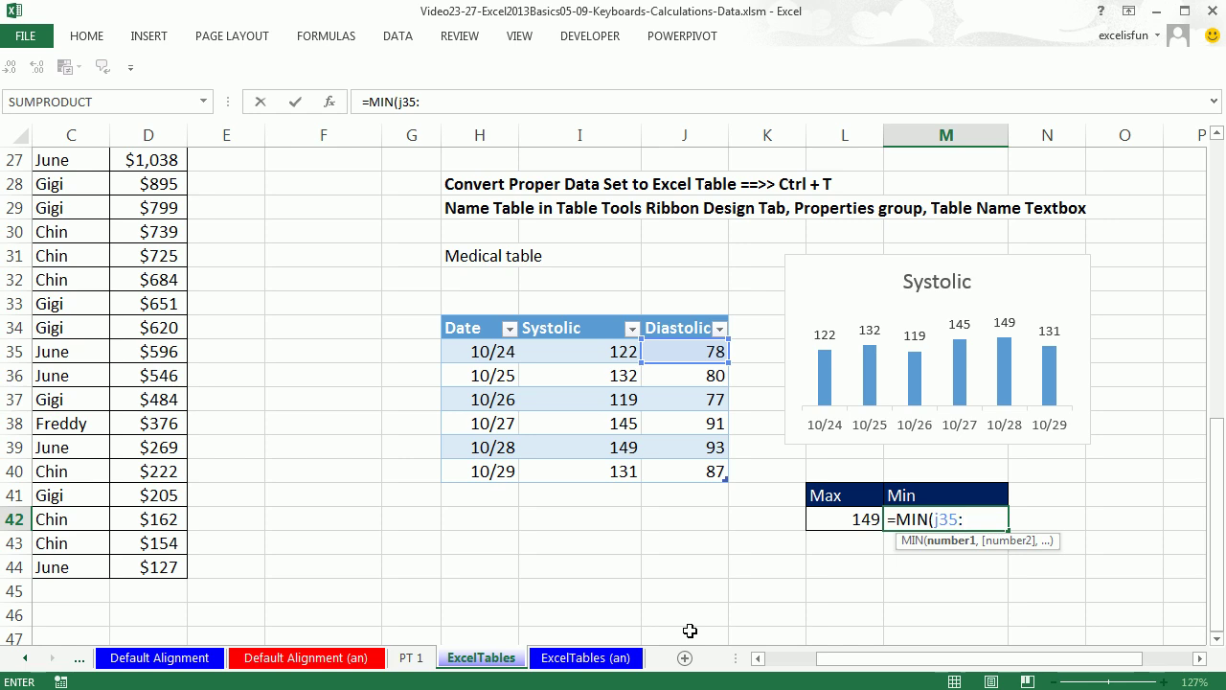
{"action": "type", "text": "j39"}
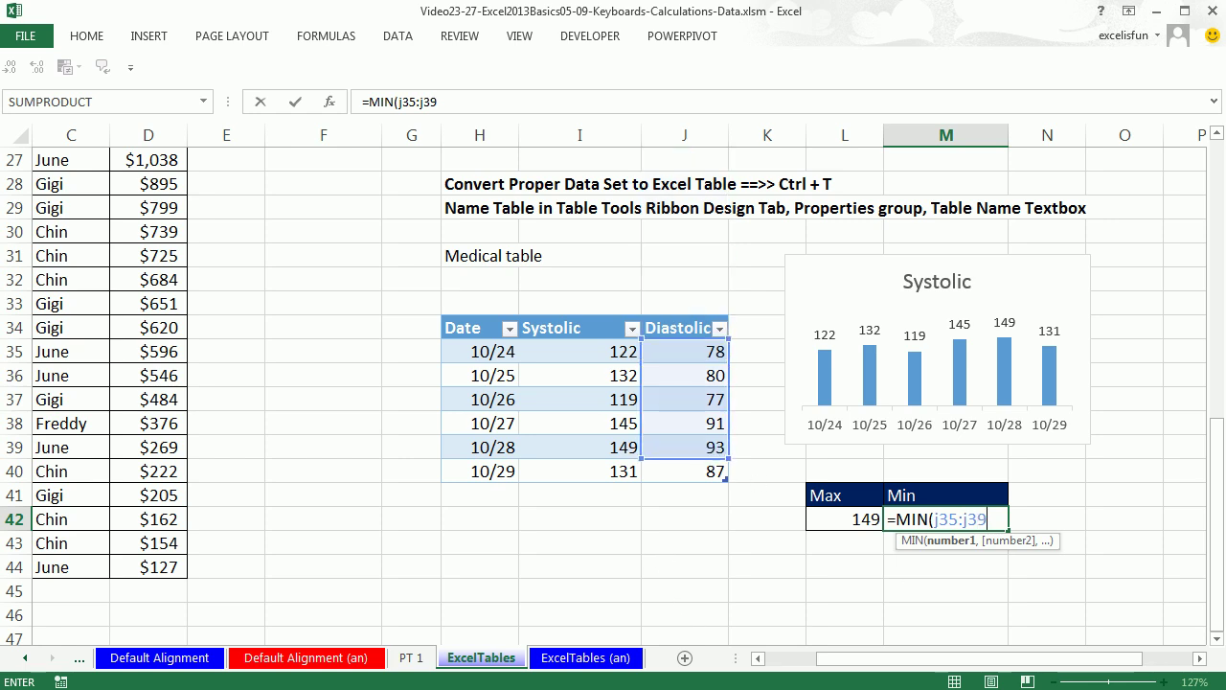
{"action": "key", "text": "BackSpace"}
{"action": "key", "text": "BackSpace"}
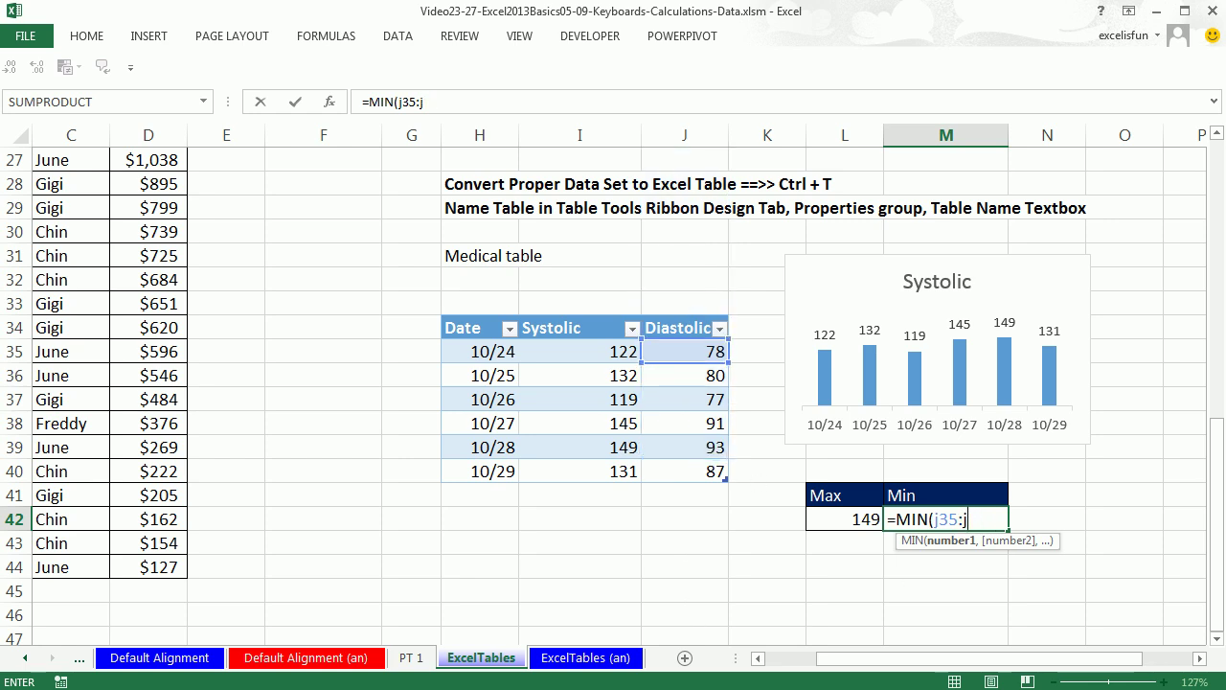
{"action": "type", "text": "40"}
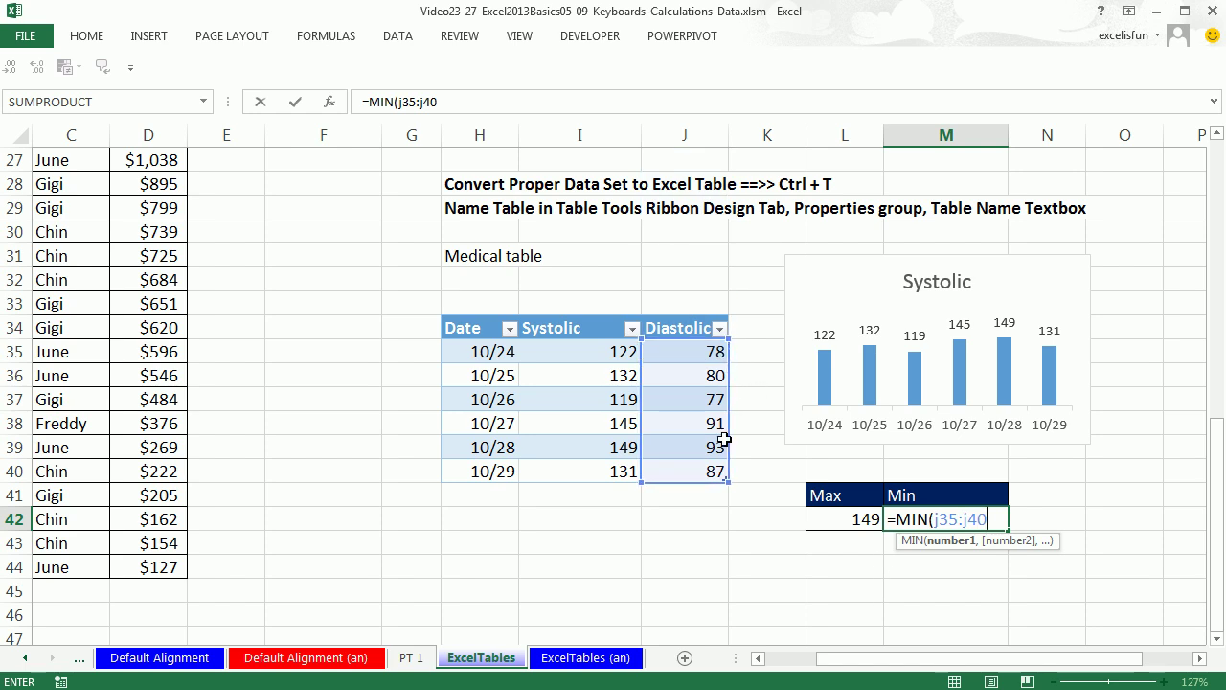
{"action": "key", "text": "ctrl+Return"}
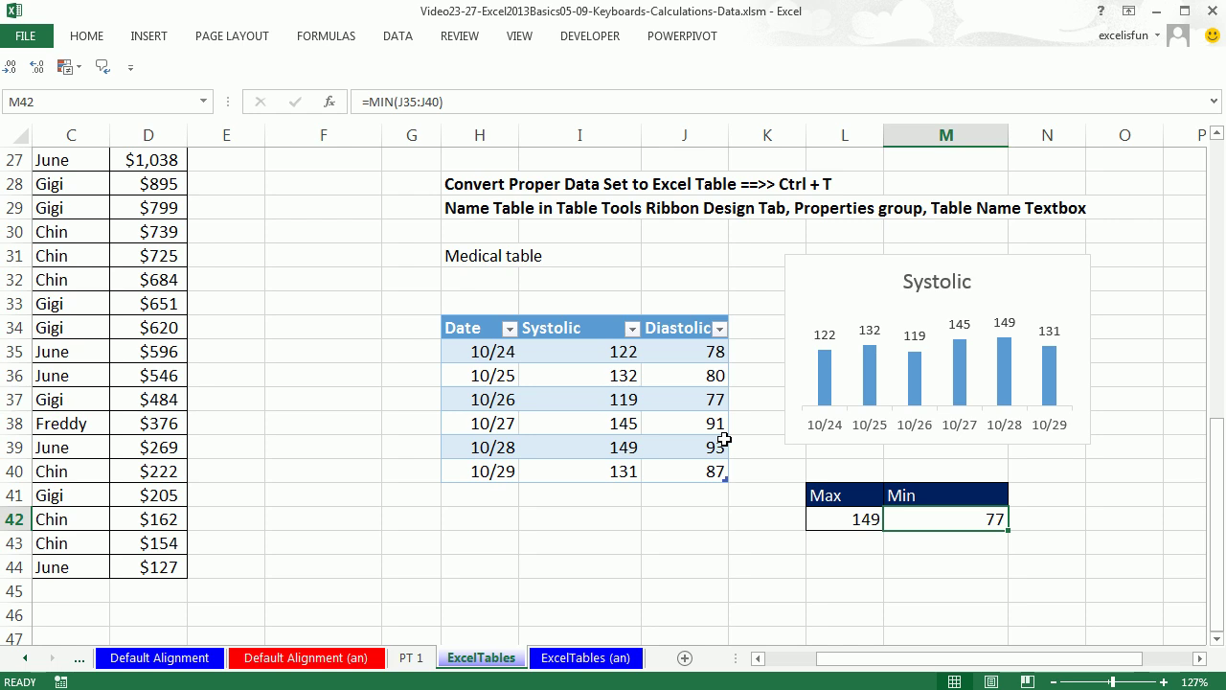
{"action": "key", "text": "F2"}
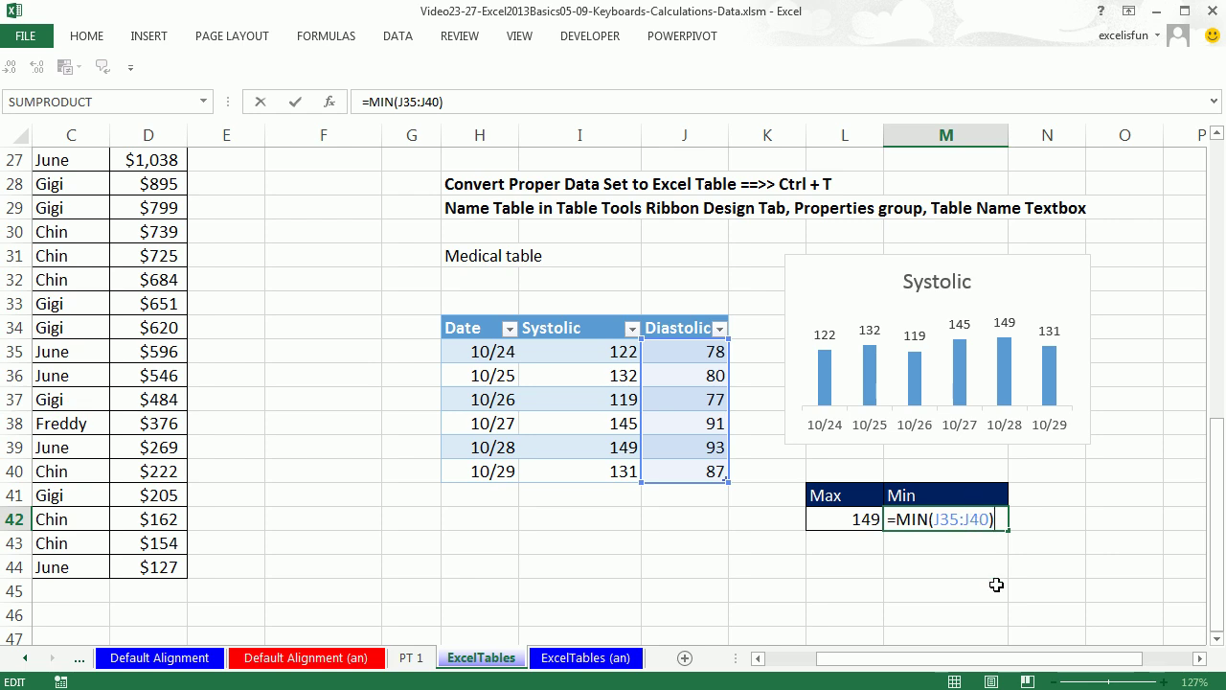
{"action": "key", "text": "Return"}
- Add a new table row dated 10/30 with Systolic 125 and Diastolic 84
{"action": "left_click", "coordinate": [704, 475]}
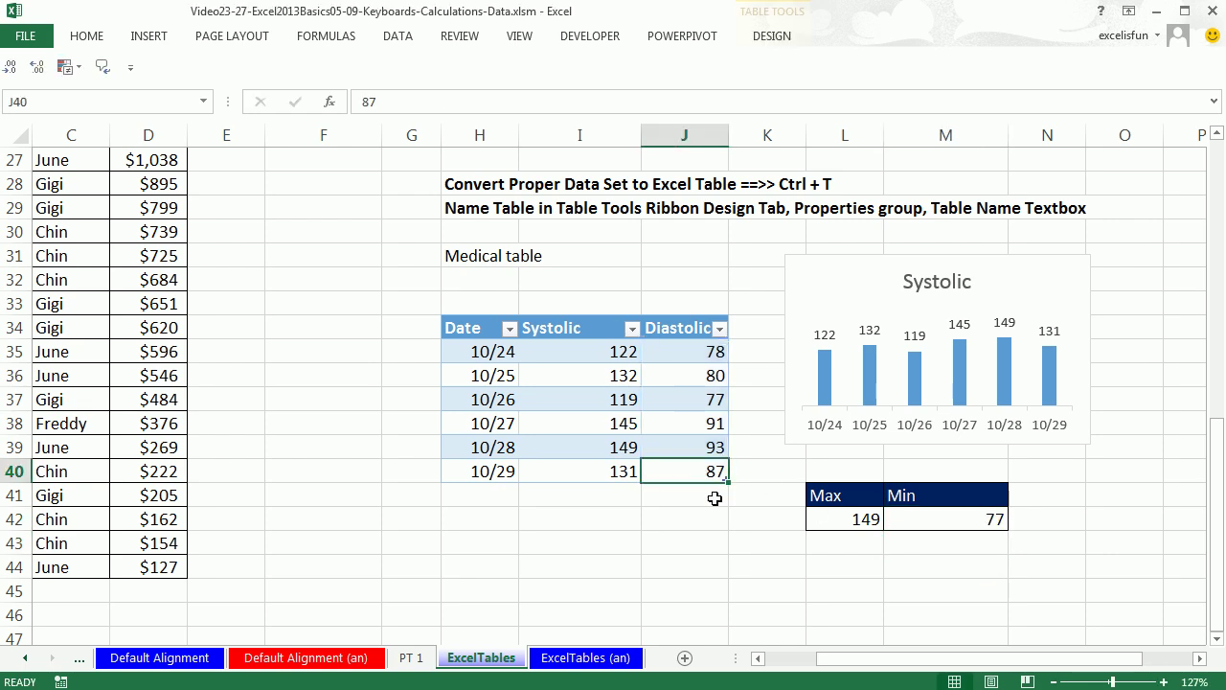
{"action": "key", "text": "Tab"}
{"action": "type", "text": "10/"}
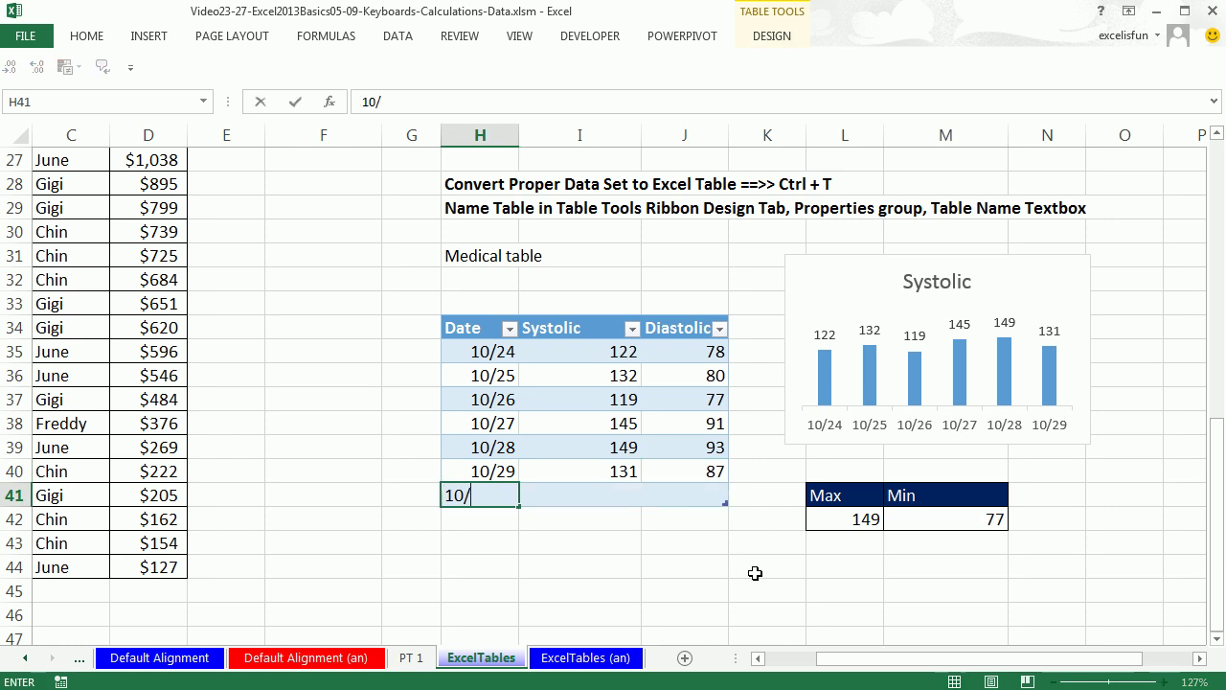
{"action": "type", "text": "30"}
{"action": "key", "text": "Tab"}
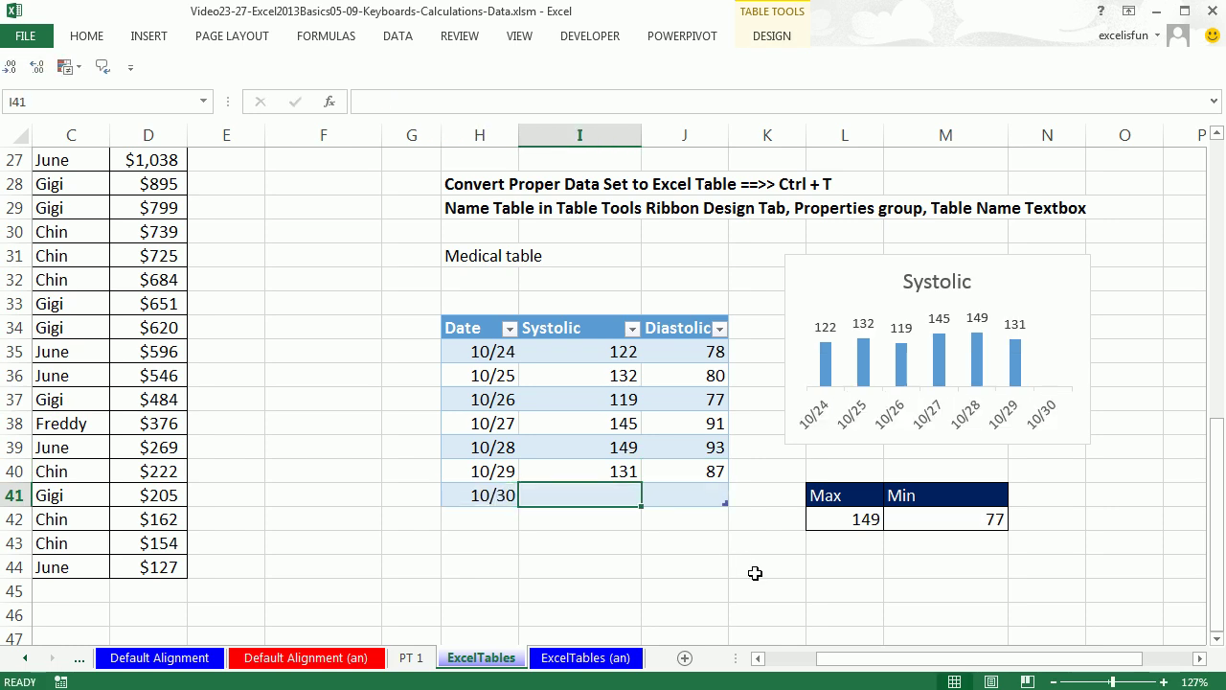
{"action": "type", "text": "125"}
{"action": "key", "text": "ctrl+Return"}
{"action": "key", "text": "Tab"}
{"action": "type", "text": "84"}
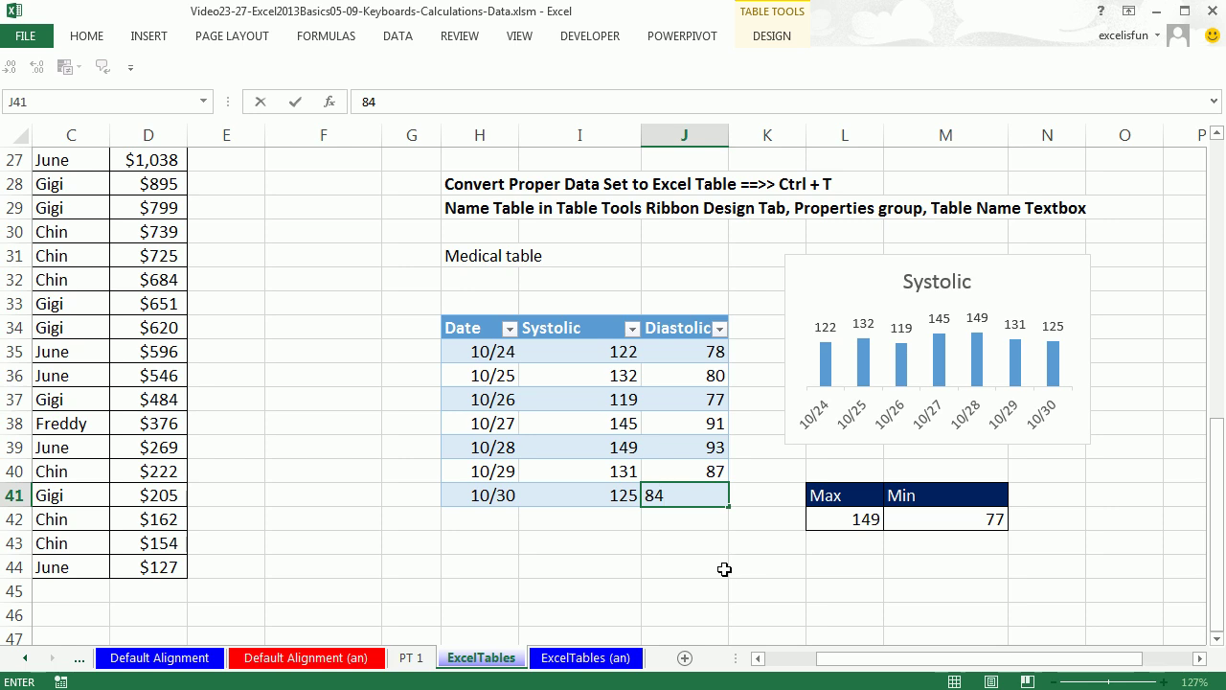
{"action": "key", "text": "Return"}
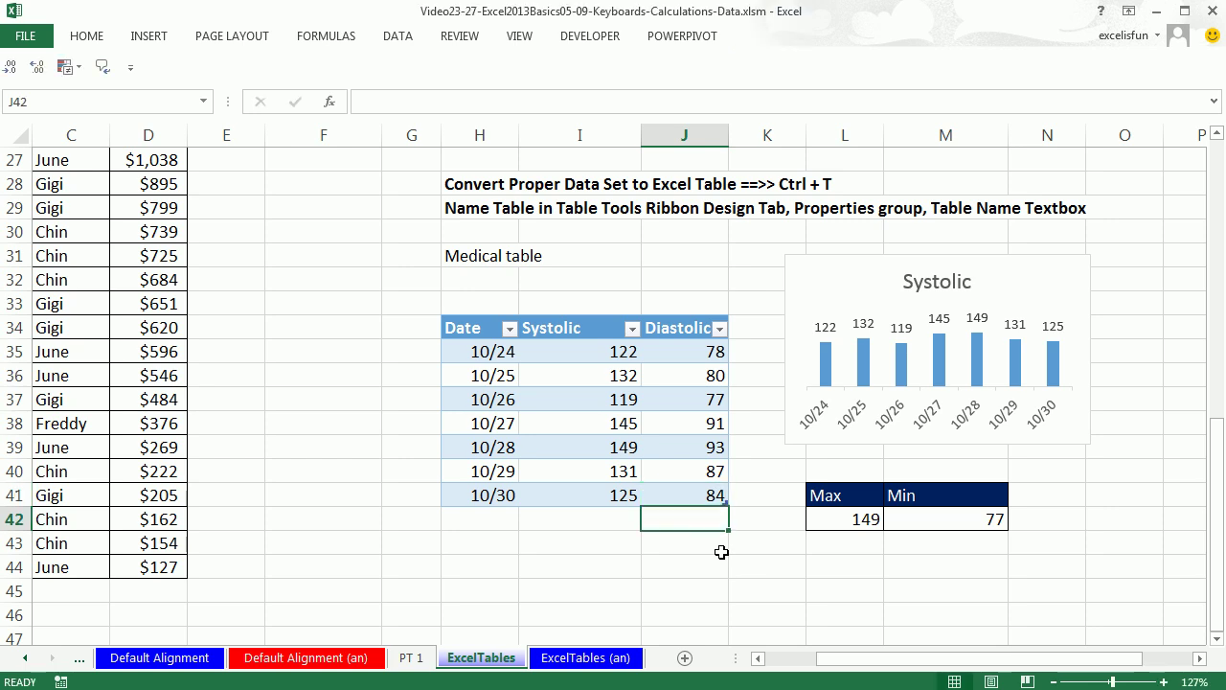
- Inspect the Max and Min formulas to confirm Min now covers J35:J41
{"action": "left_click", "coordinate": [862, 518]}
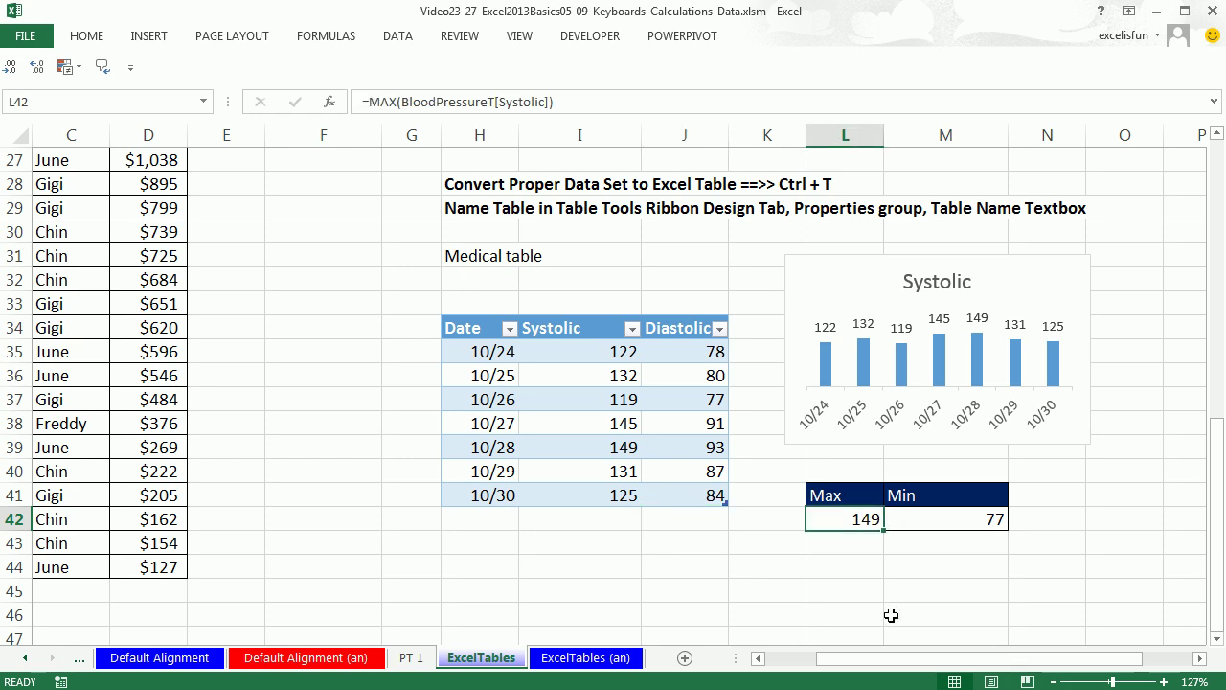
{"action": "key", "text": "F2"}
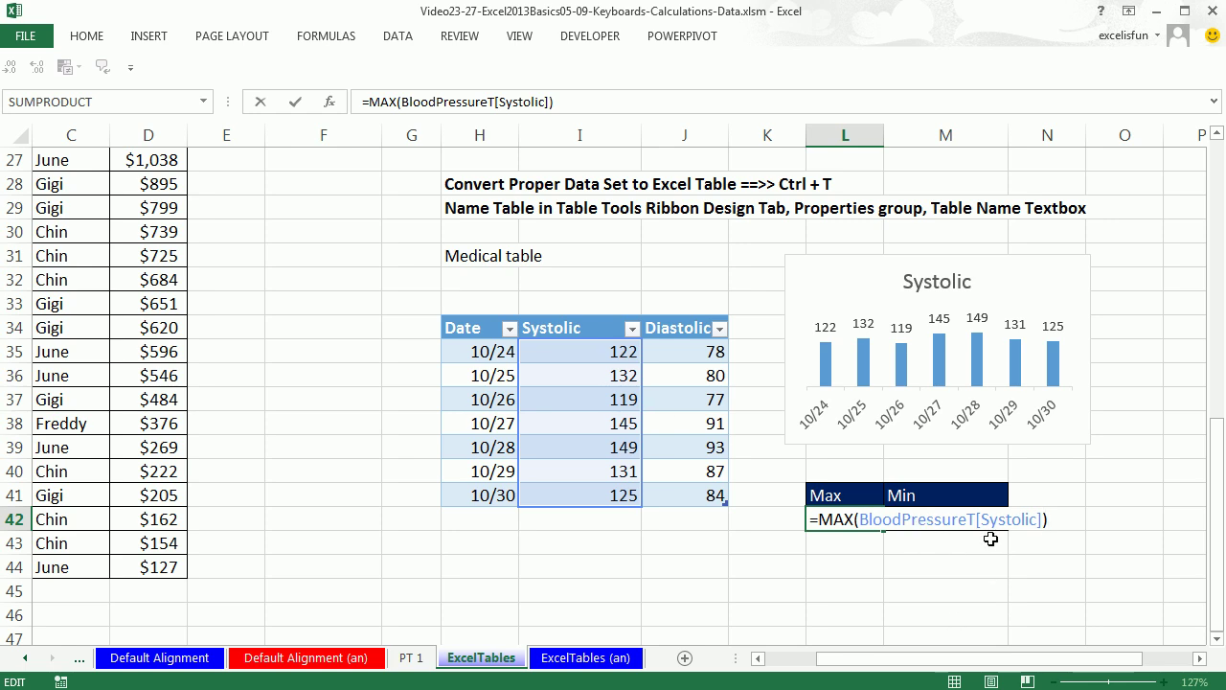
{"action": "key", "text": "ctrl+Return"}
{"action": "left_click", "coordinate": [969, 519]}
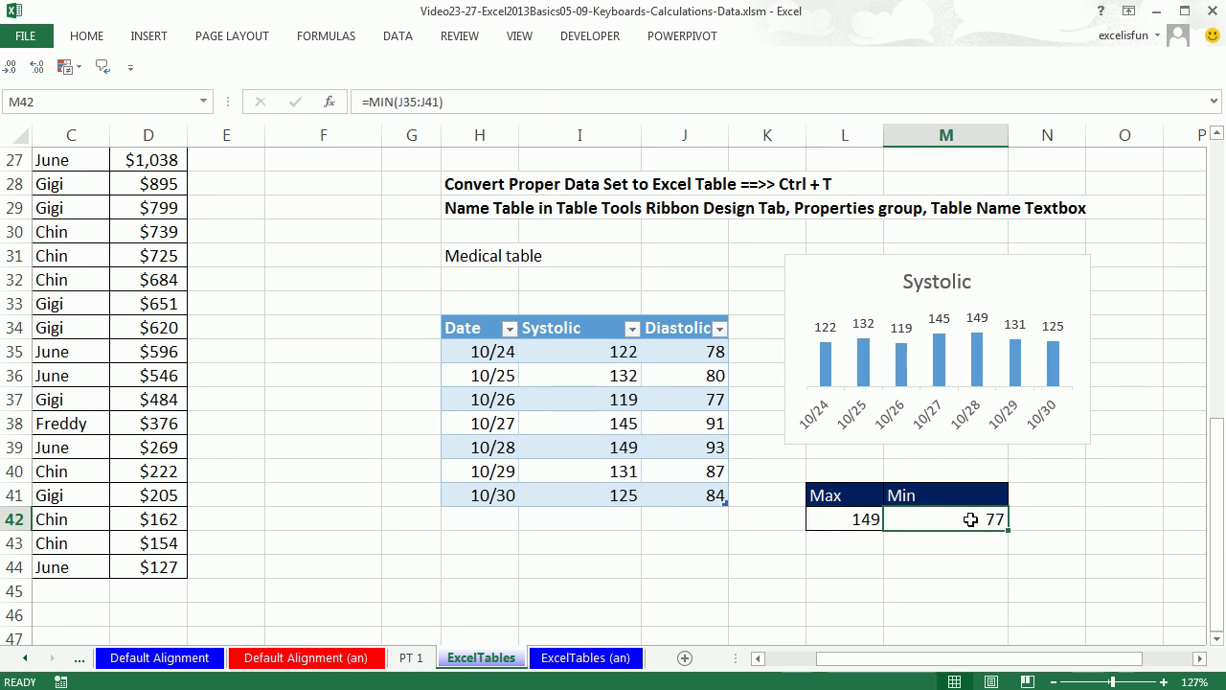
{"action": "key", "text": "F2"}
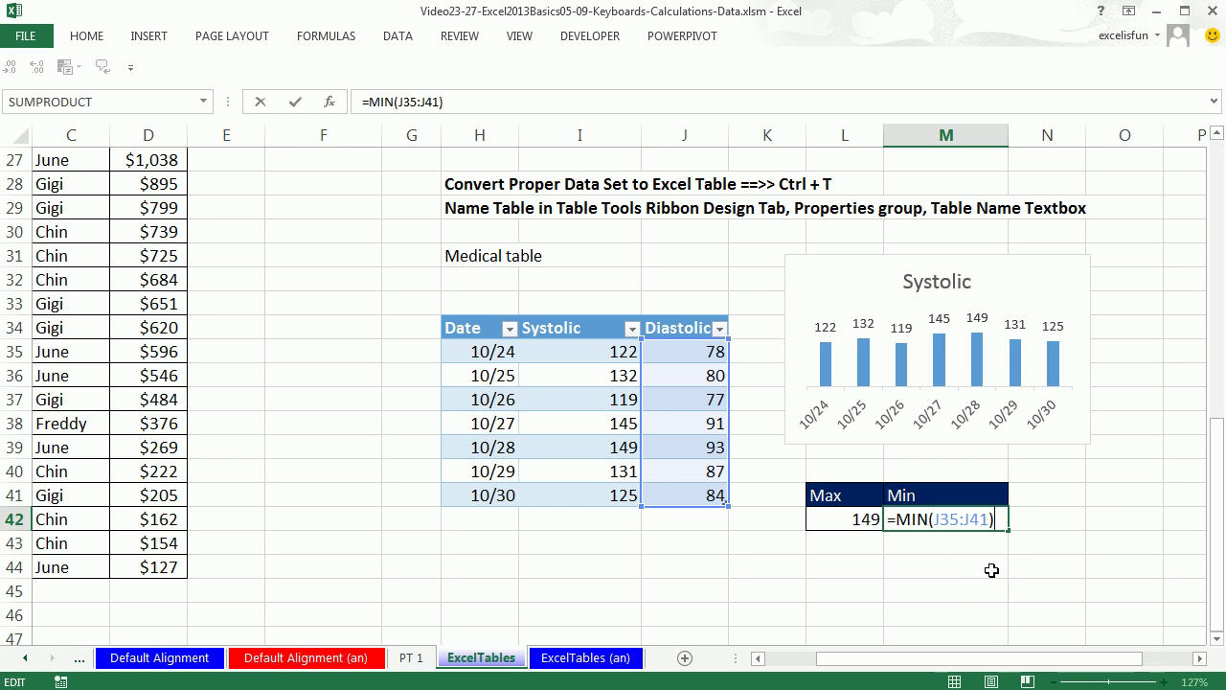
{"action": "key", "text": "Return"}
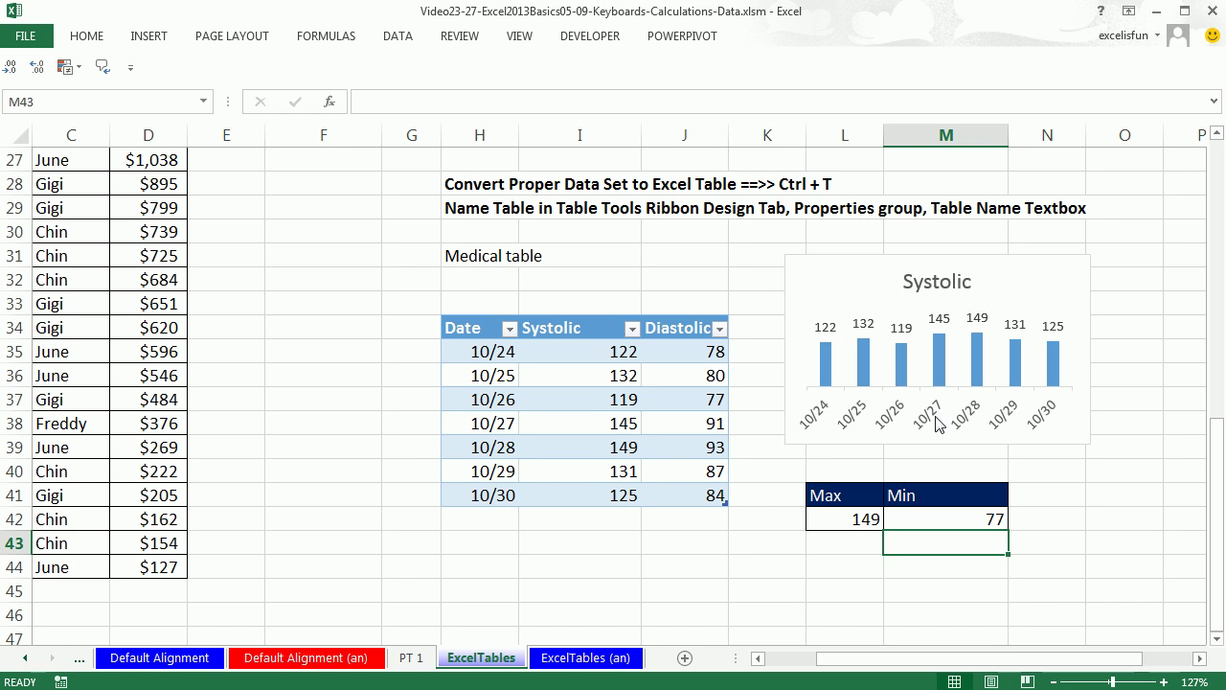
{"action": "left_click", "coordinate": [623, 355]}
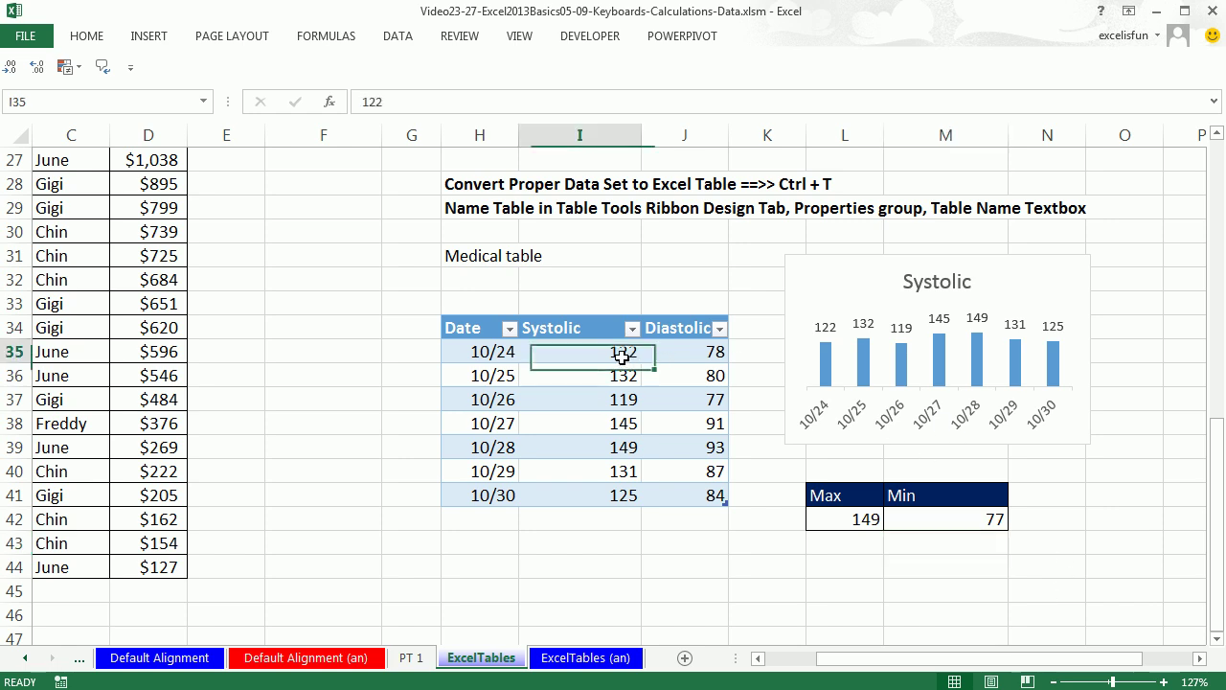
{"action": "left_click", "coordinate": [510, 330]}
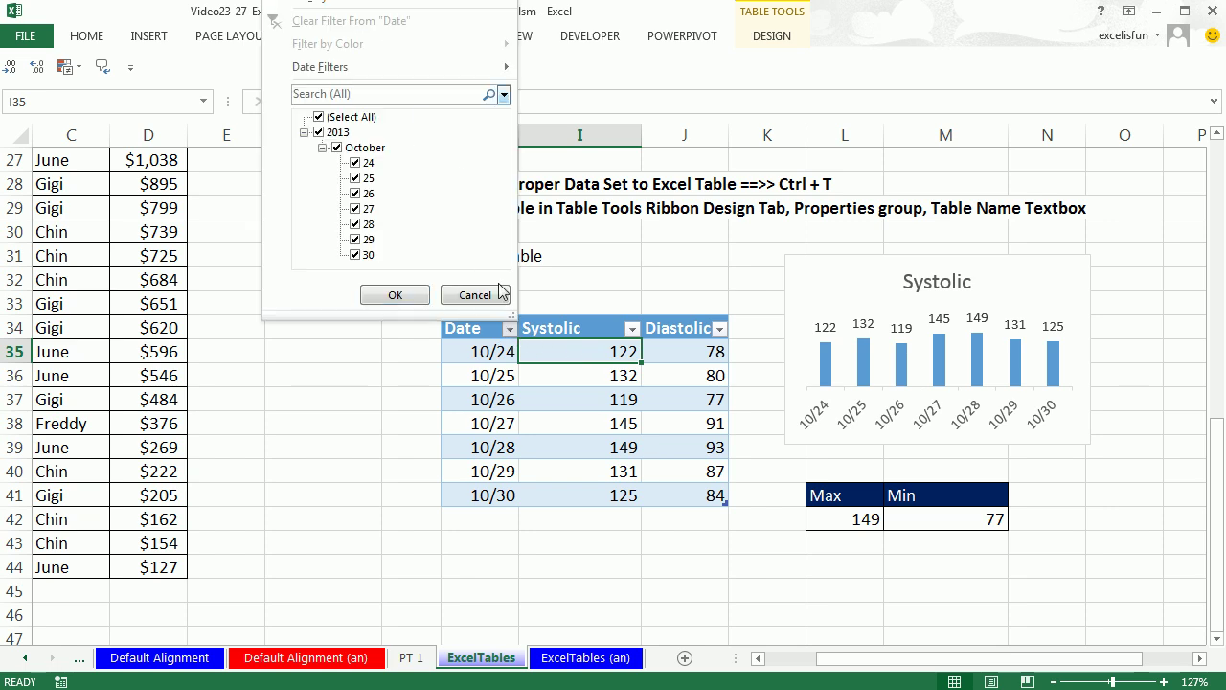
{"action": "left_click", "coordinate": [634, 286]}
{"action": "scroll", "coordinate": [644, 324], "scroll_direction": "up", "scroll_amount": 2}
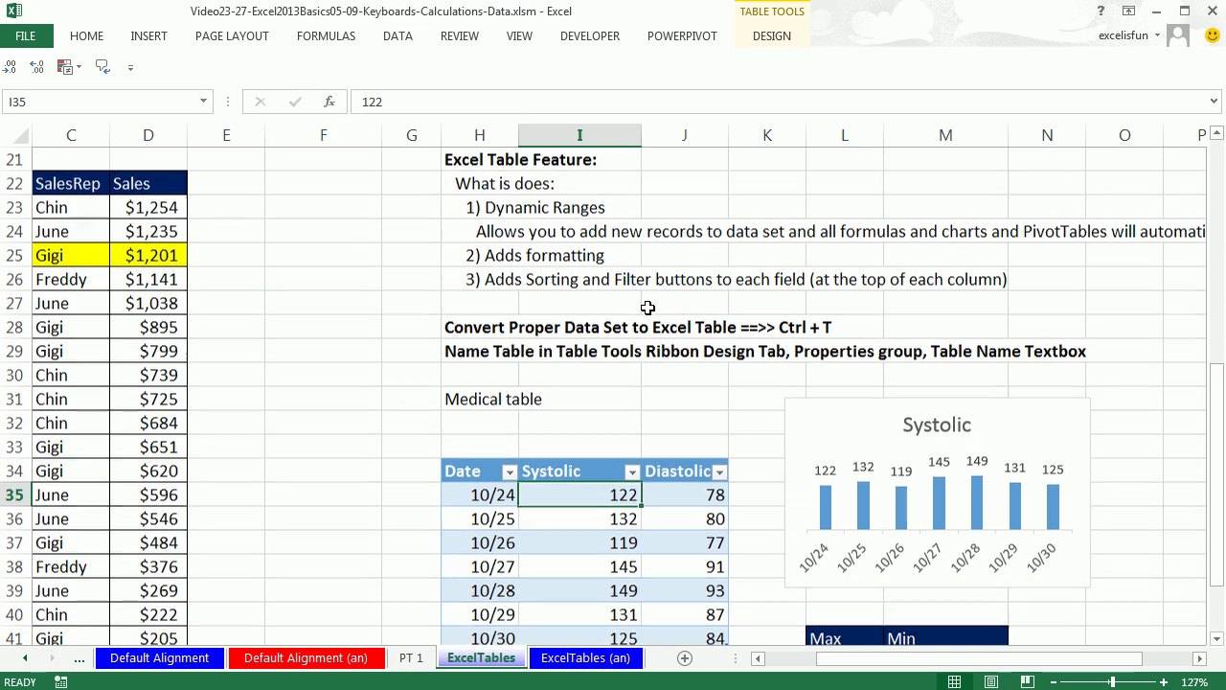
{"action": "scroll", "coordinate": [644, 324], "scroll_direction": "down", "scroll_amount": 1}
{"action": "left_click", "coordinate": [510, 399]}
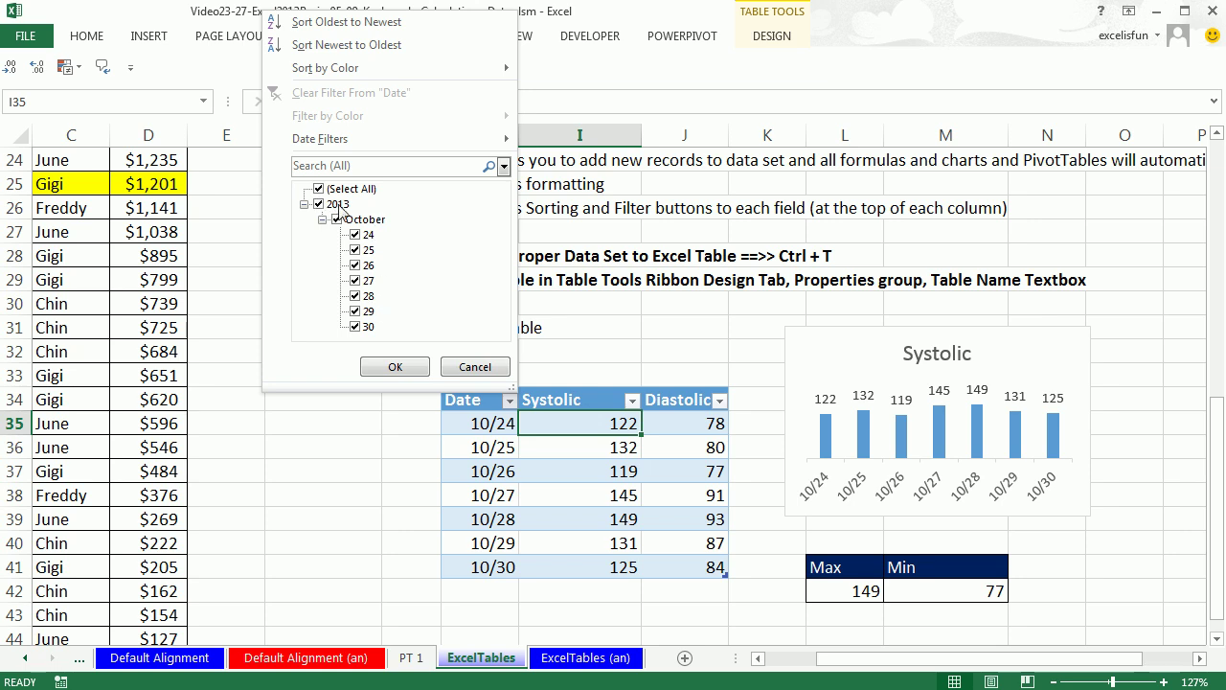
{"action": "key", "text": "Escape"}
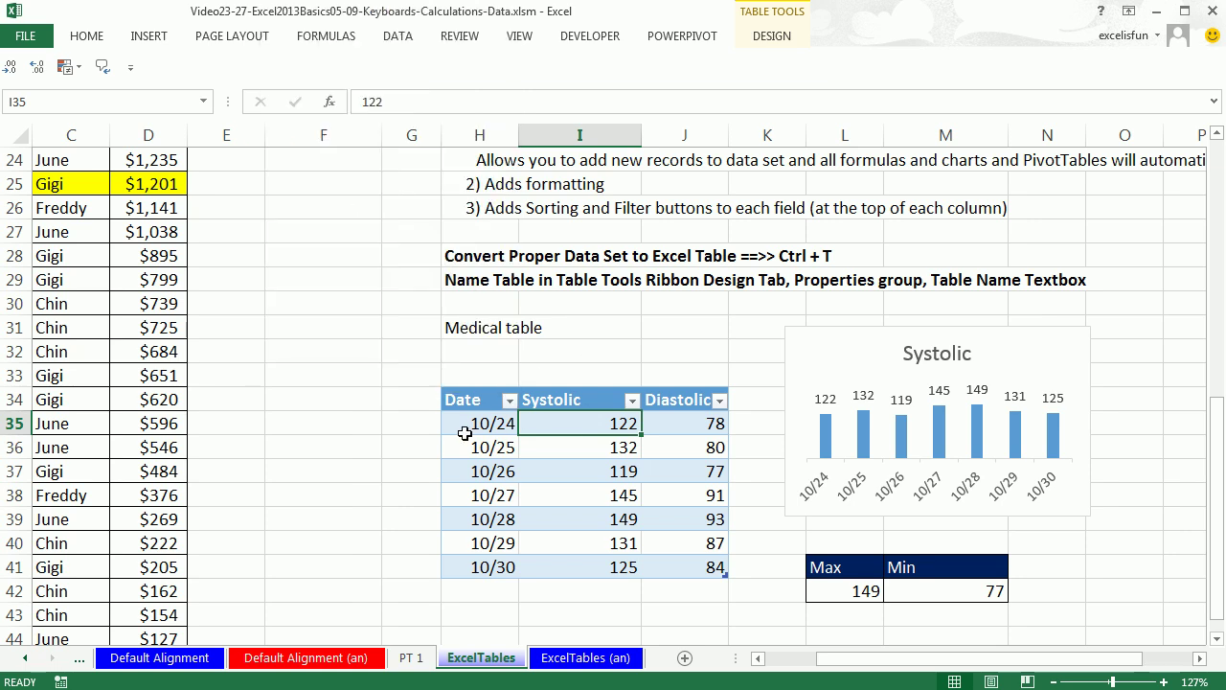
{"action": "left_click", "coordinate": [511, 402]}
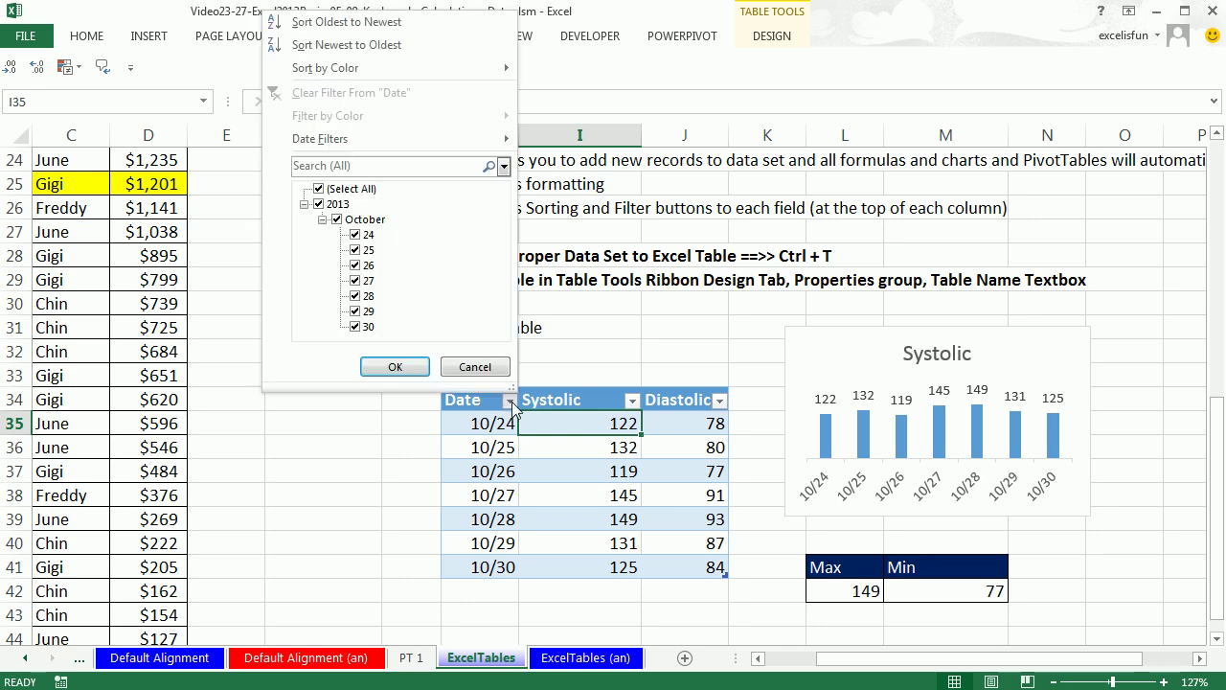
{"action": "key", "text": "Escape"}
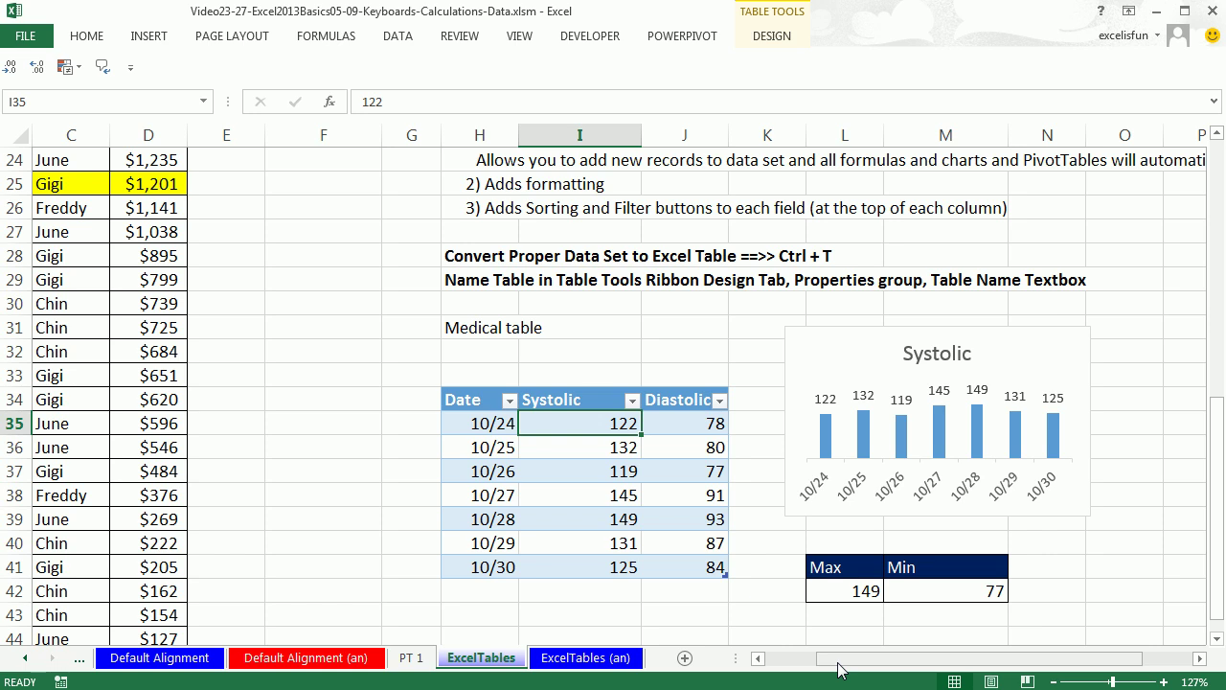
{"action": "left_click_drag", "start_coordinate": [838, 669], "coordinate": [781, 669]}
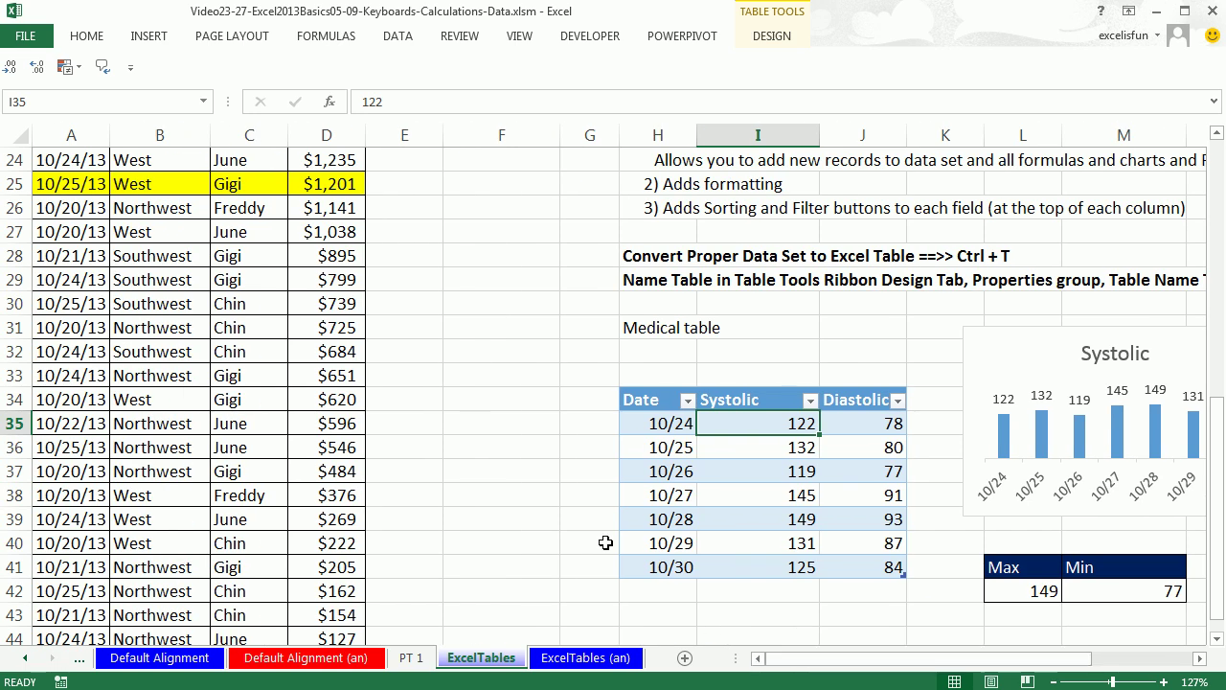
{"action": "scroll", "coordinate": [505, 480], "scroll_direction": "up", "scroll_amount": 5}
{"action": "scroll", "coordinate": [468, 433], "scroll_direction": "up", "scroll_amount": 3}
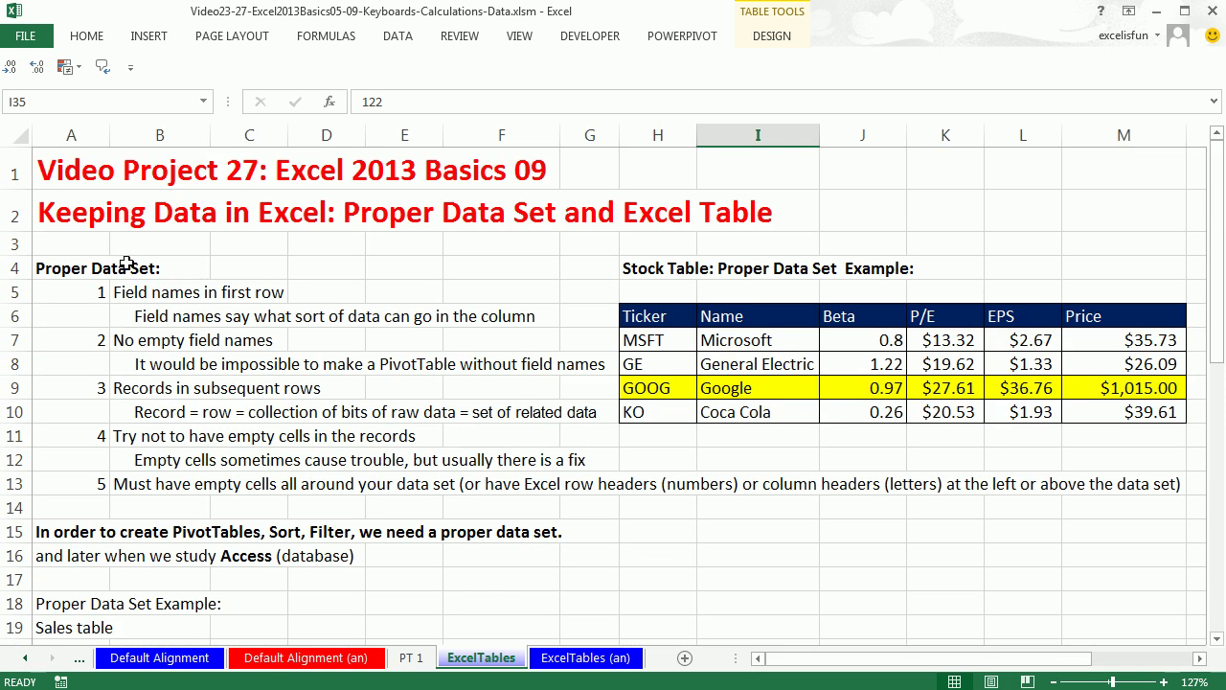